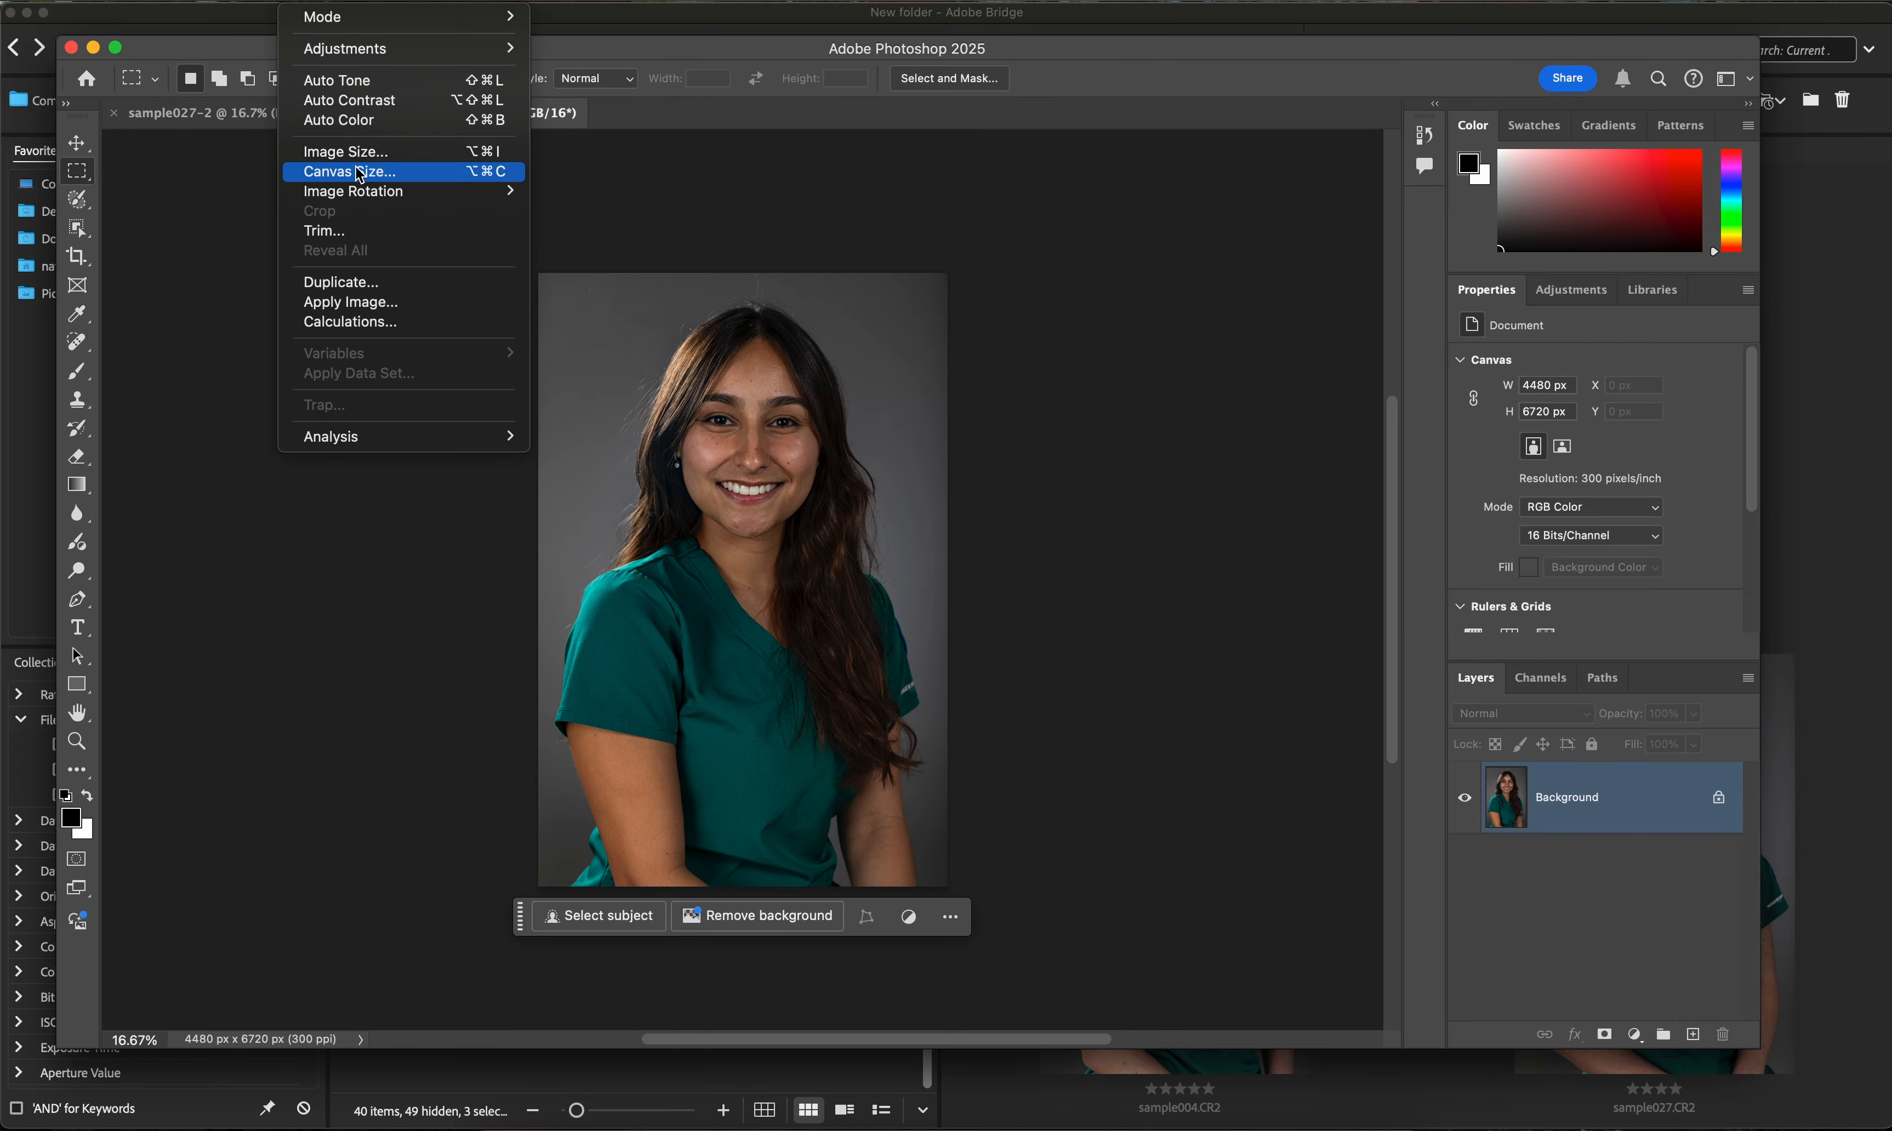
- Open Image Size for sample038-2 and set its height to 2048 px
click(322, 150)
click(1120, 541)
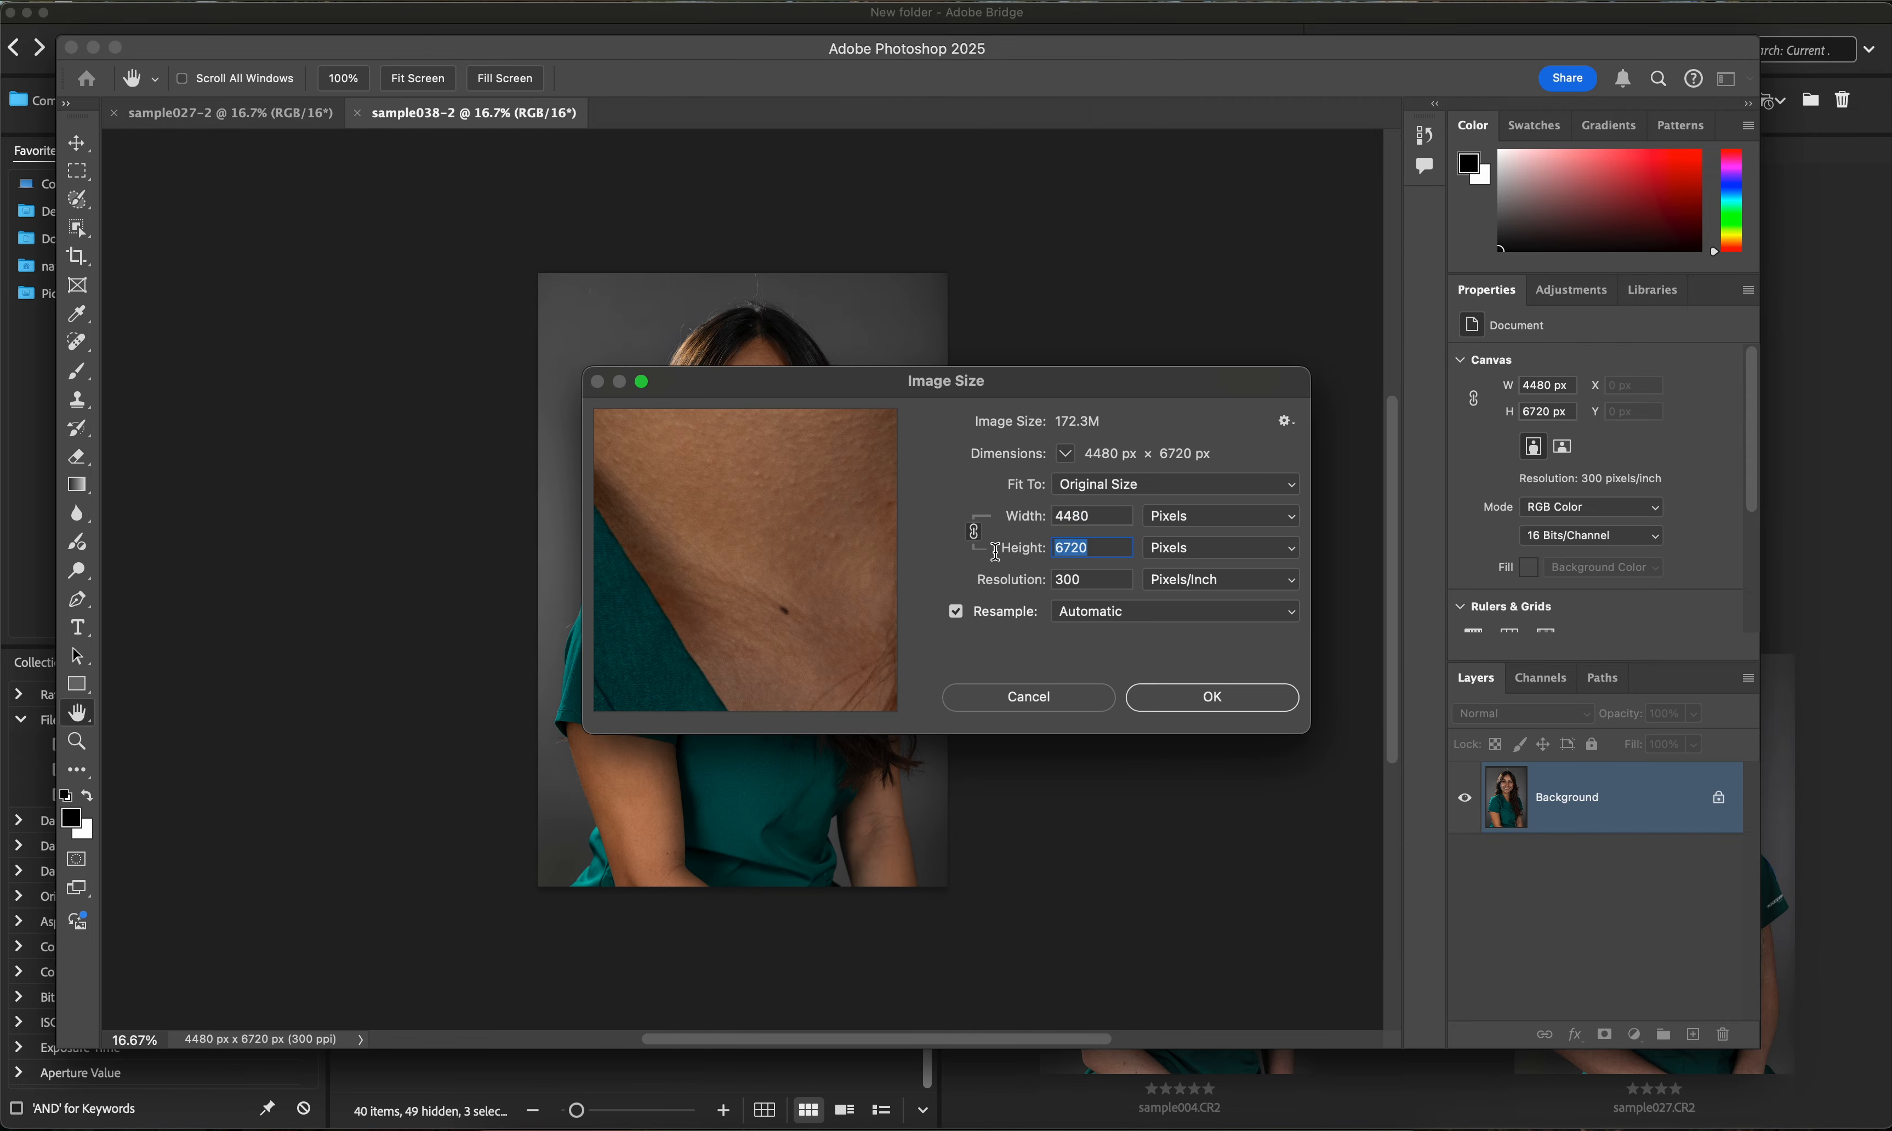
text(2048)
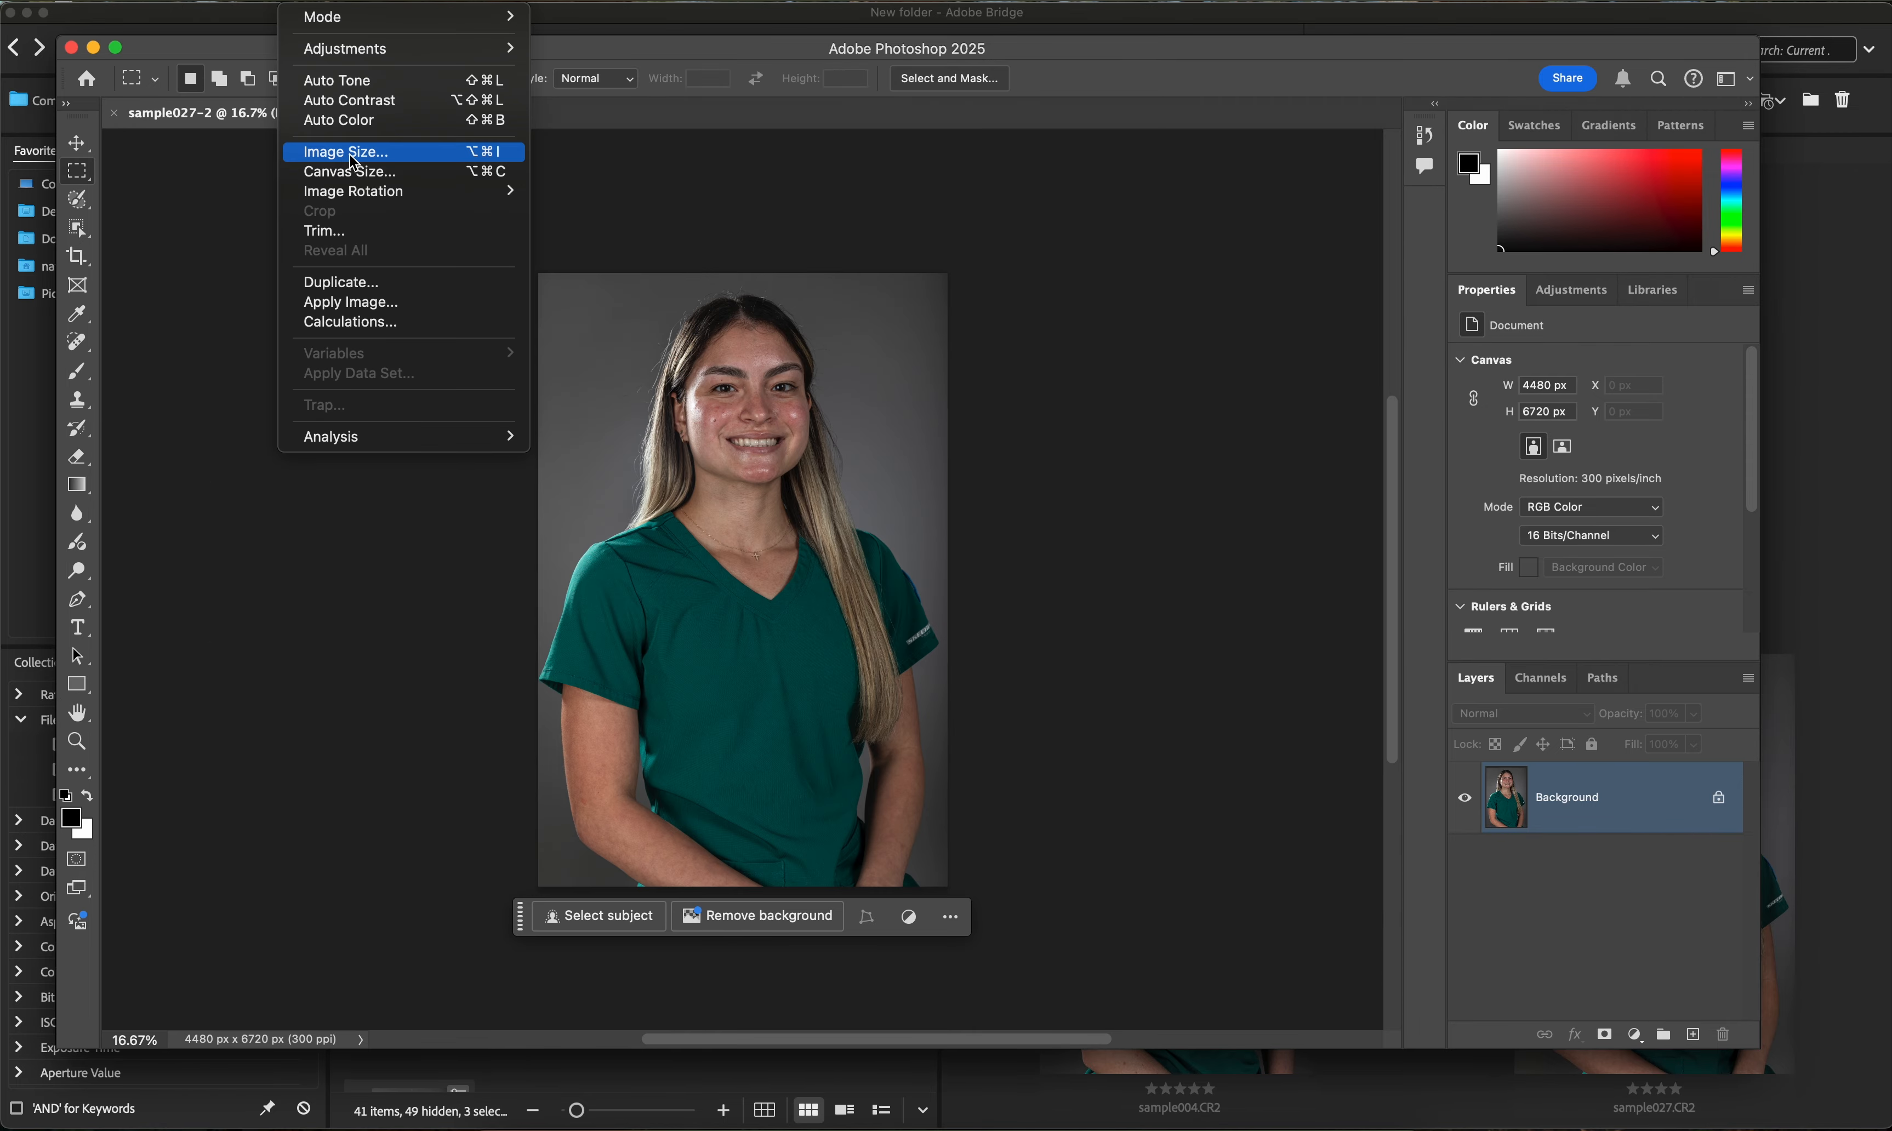
- Resize sample027-2 with Image Size to a height of 2048 px and apply it
click(330, 146)
click(1121, 548)
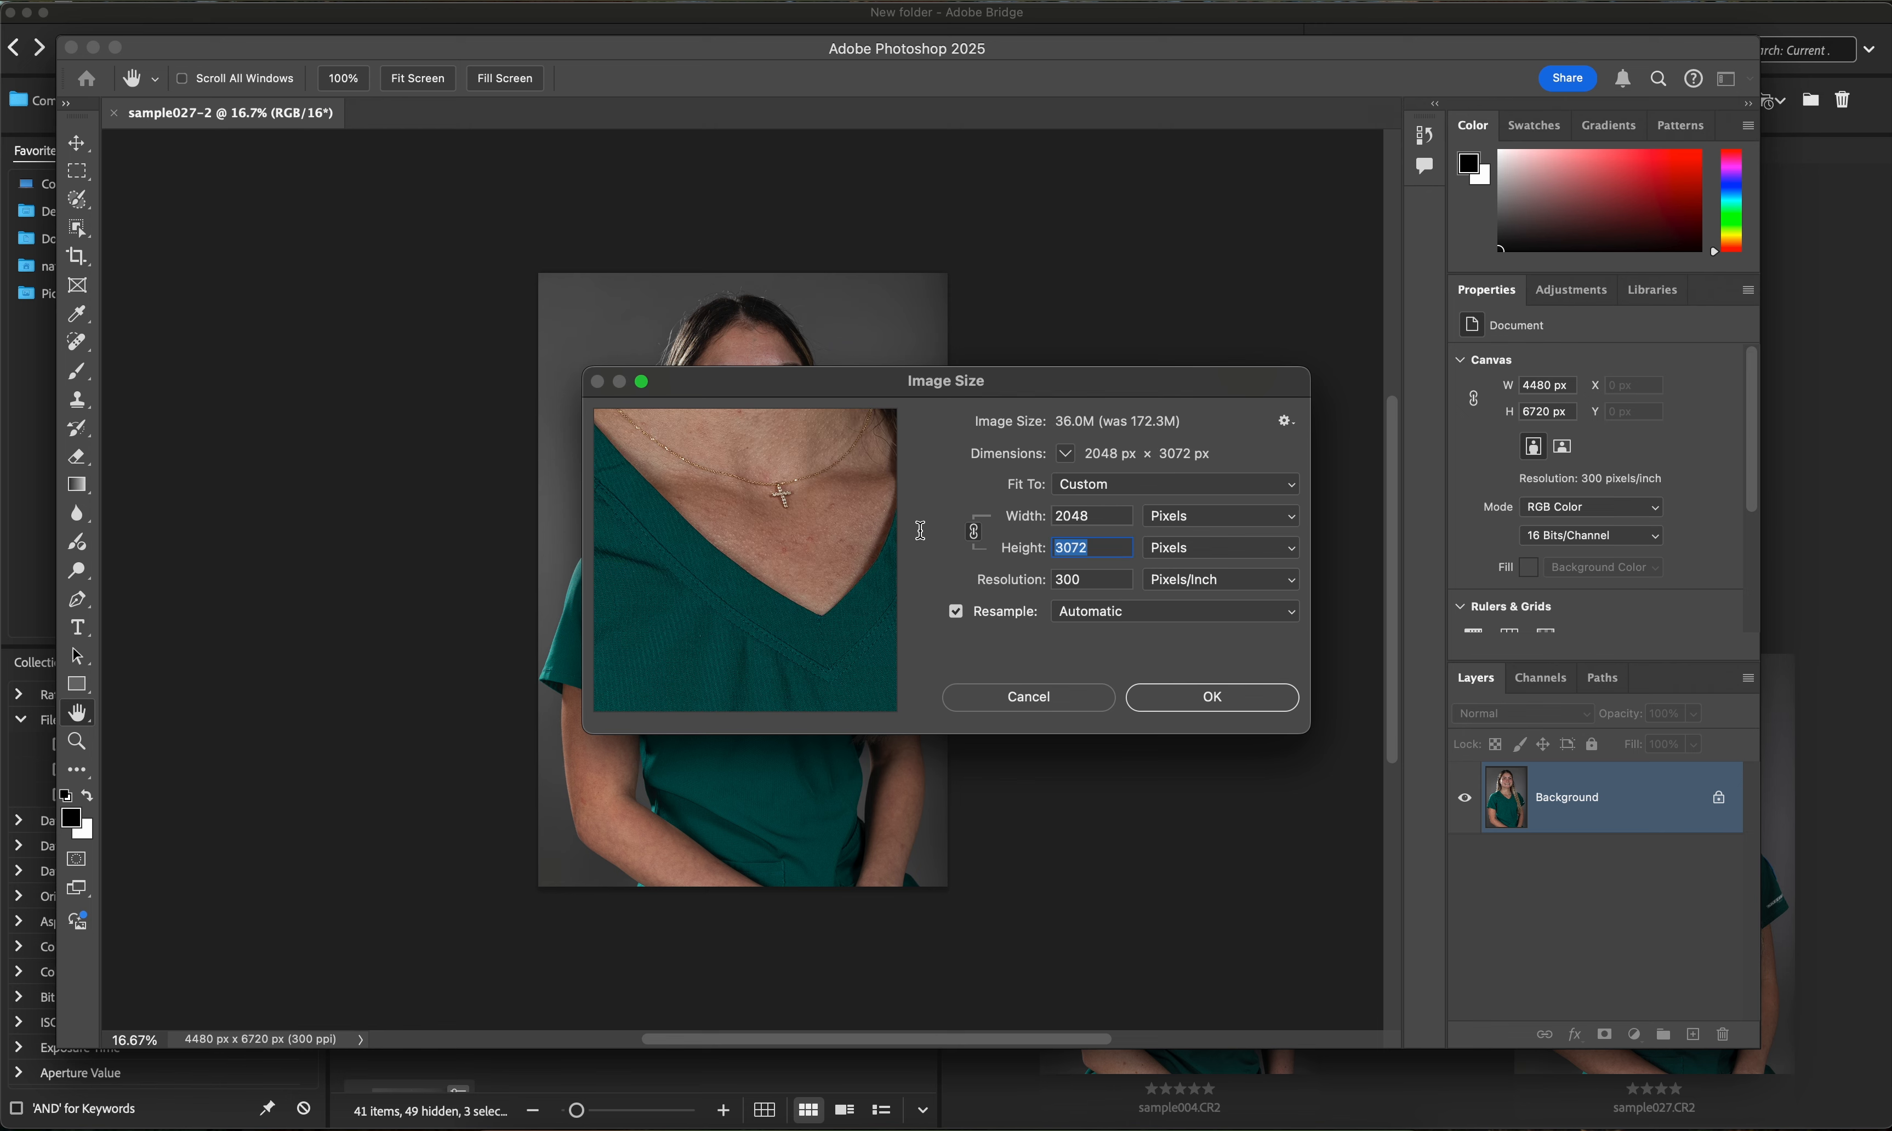
text(2048)
click(1281, 694)
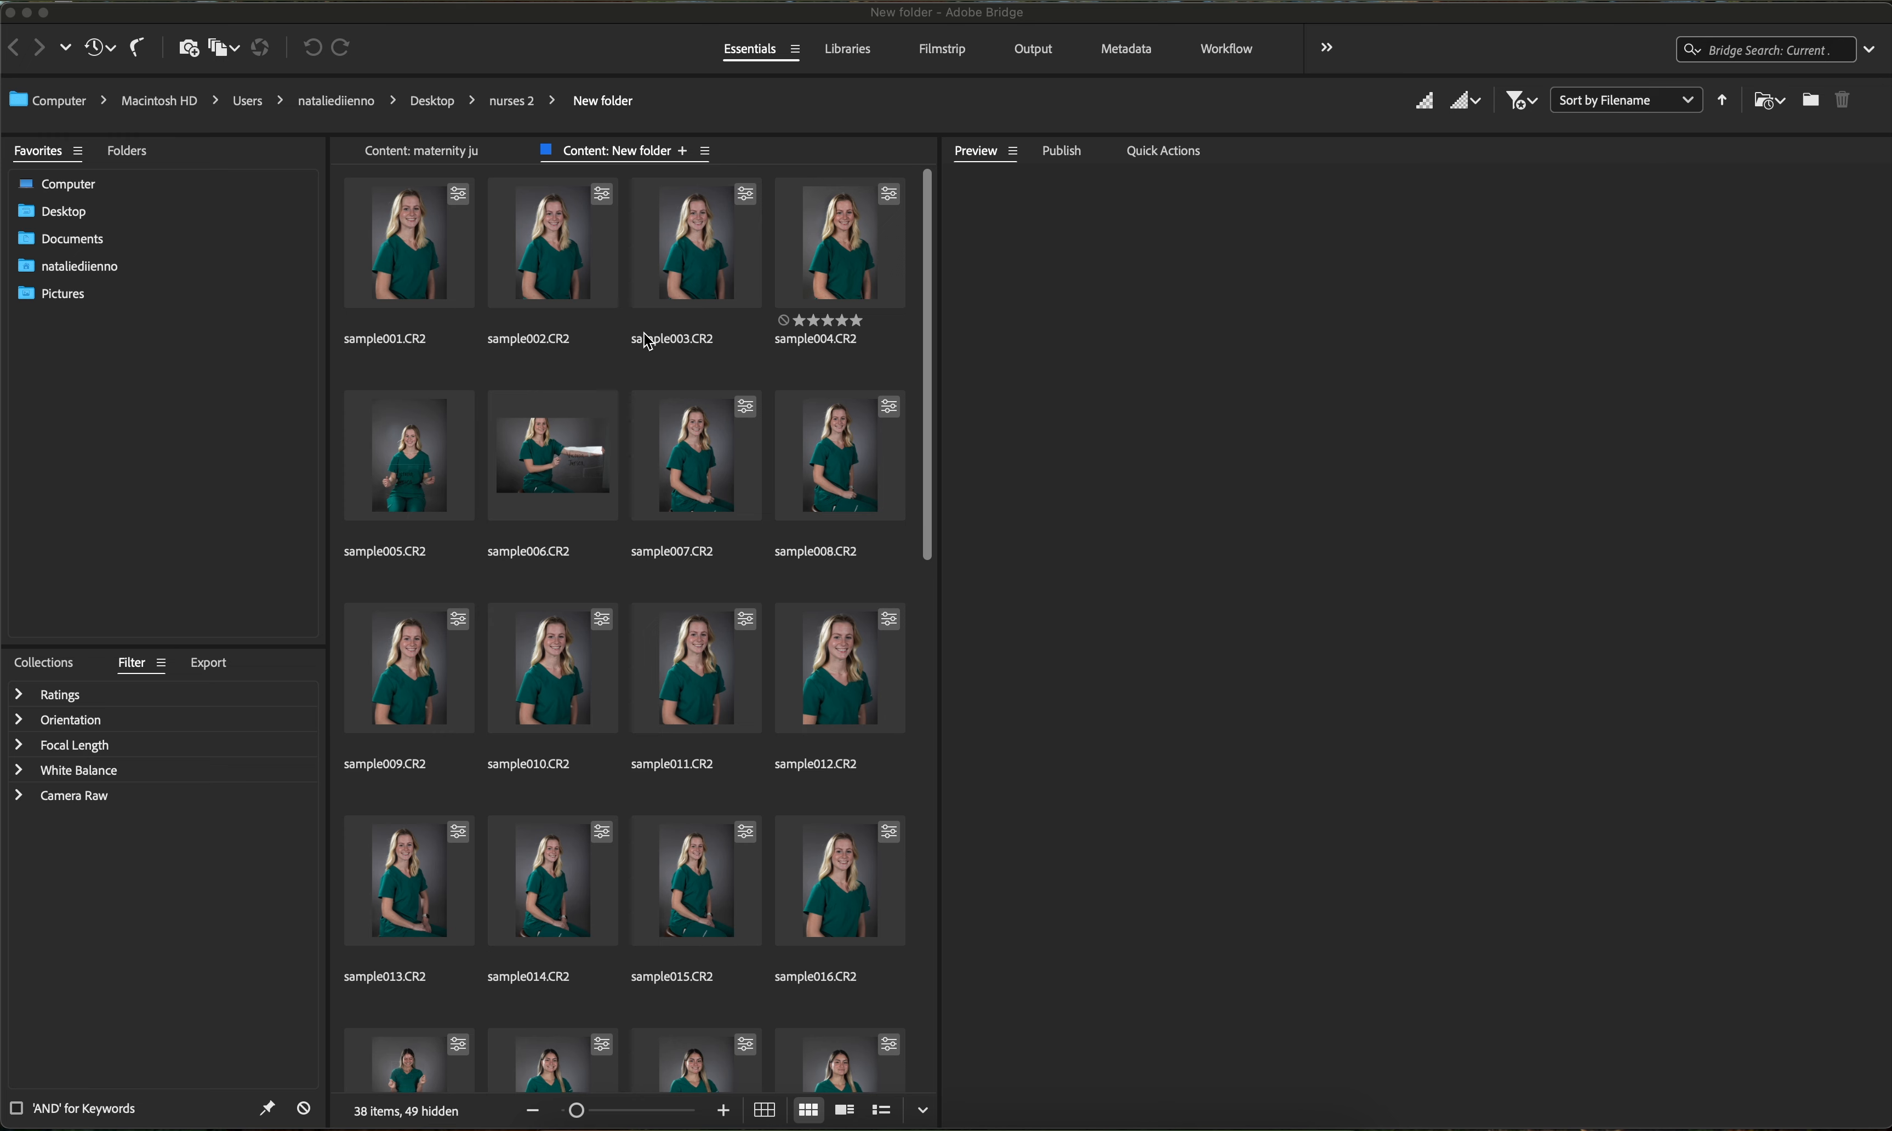
- Select all raw images in the New folder and open the Photoshop Image Processor for them
click(632, 375)
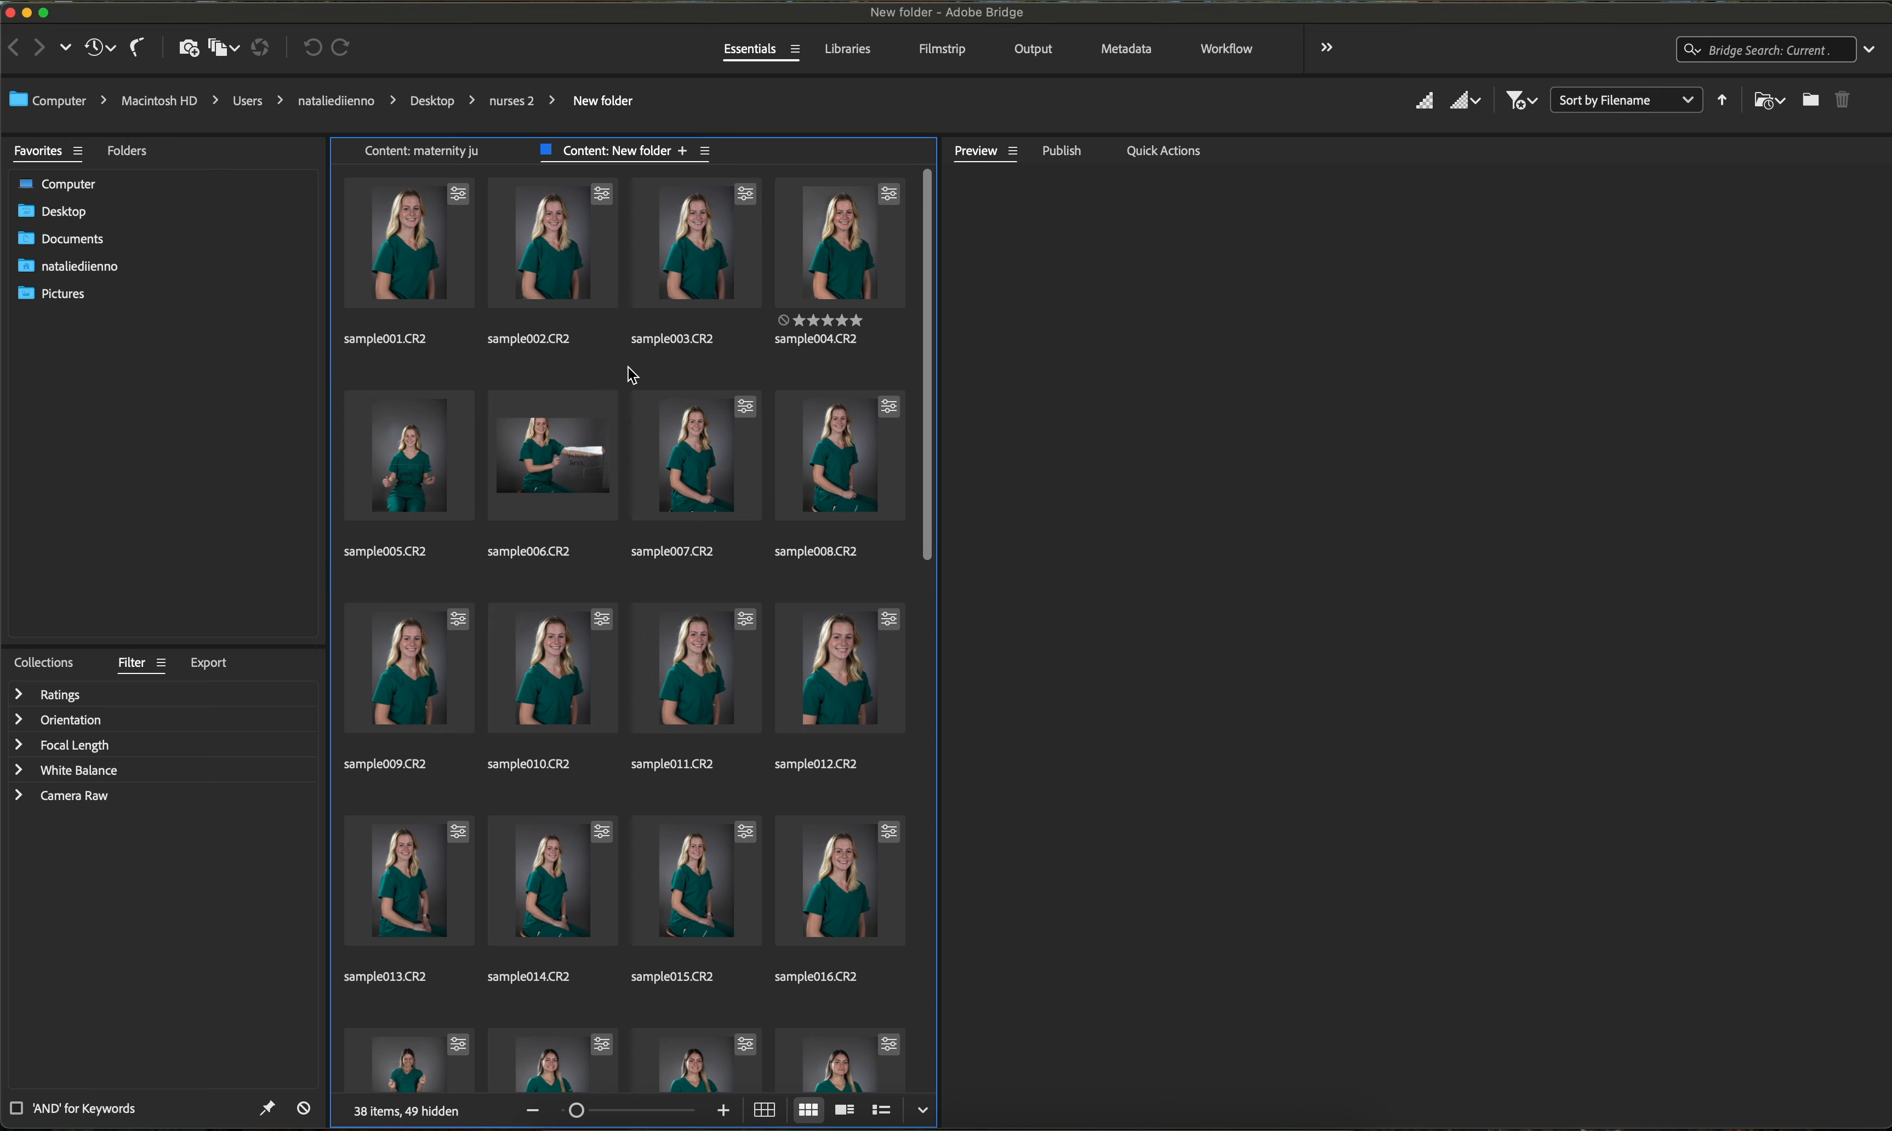
key(super+a)
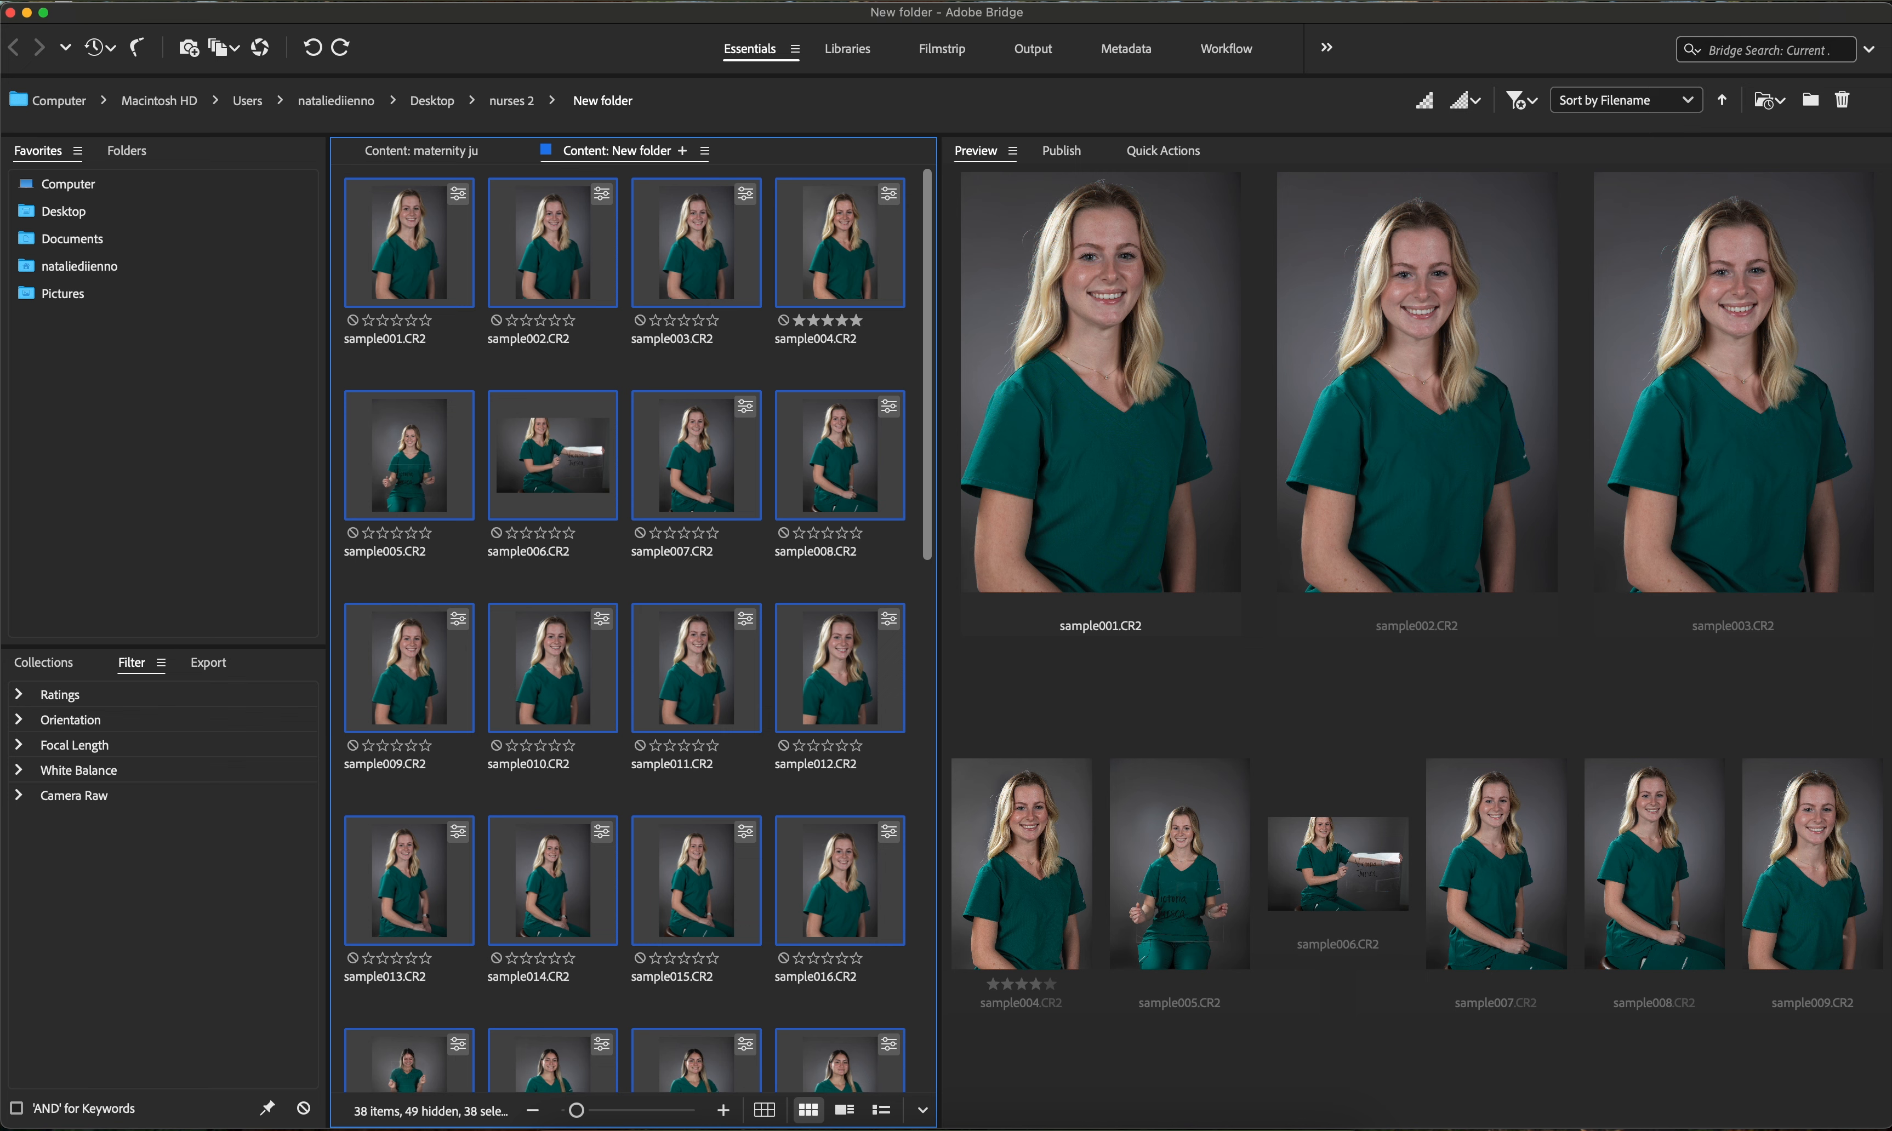
click(503, 0)
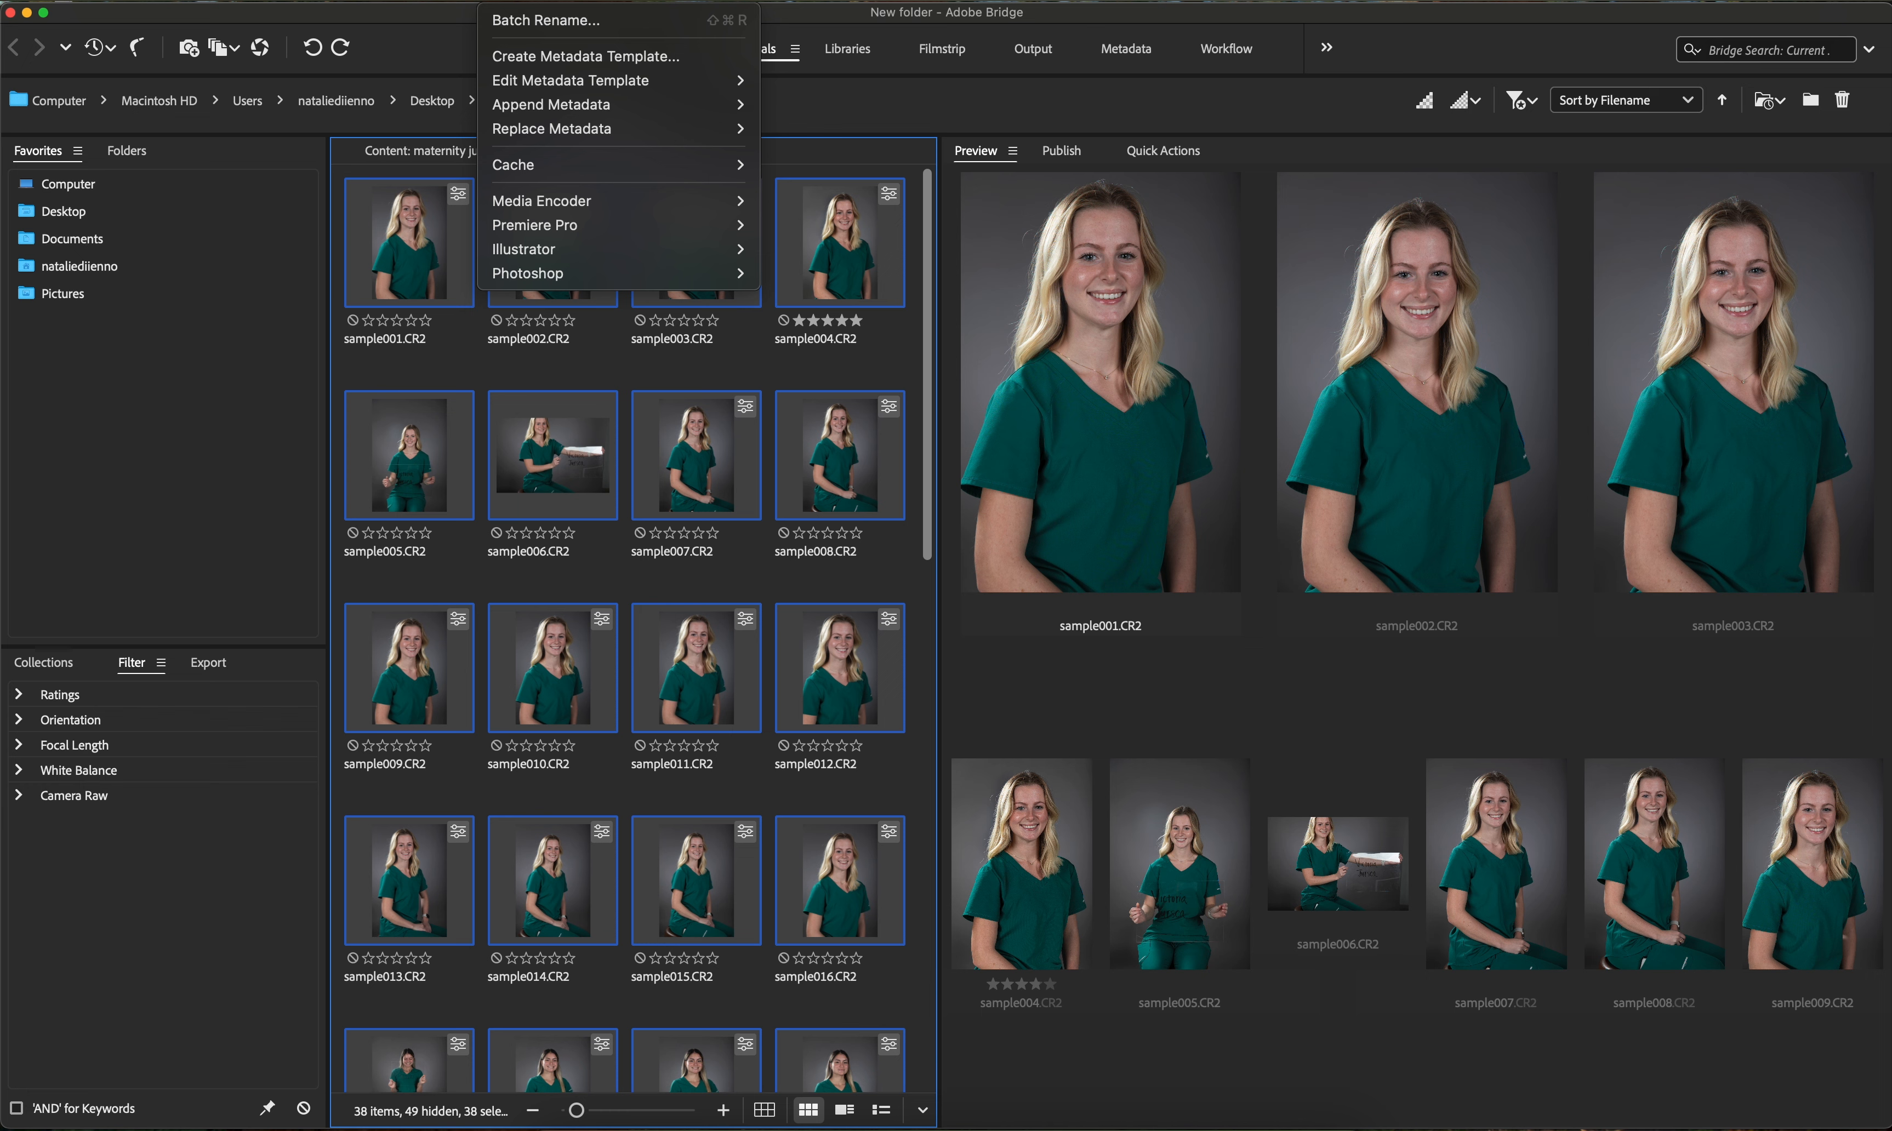
mouse_move(577, 274)
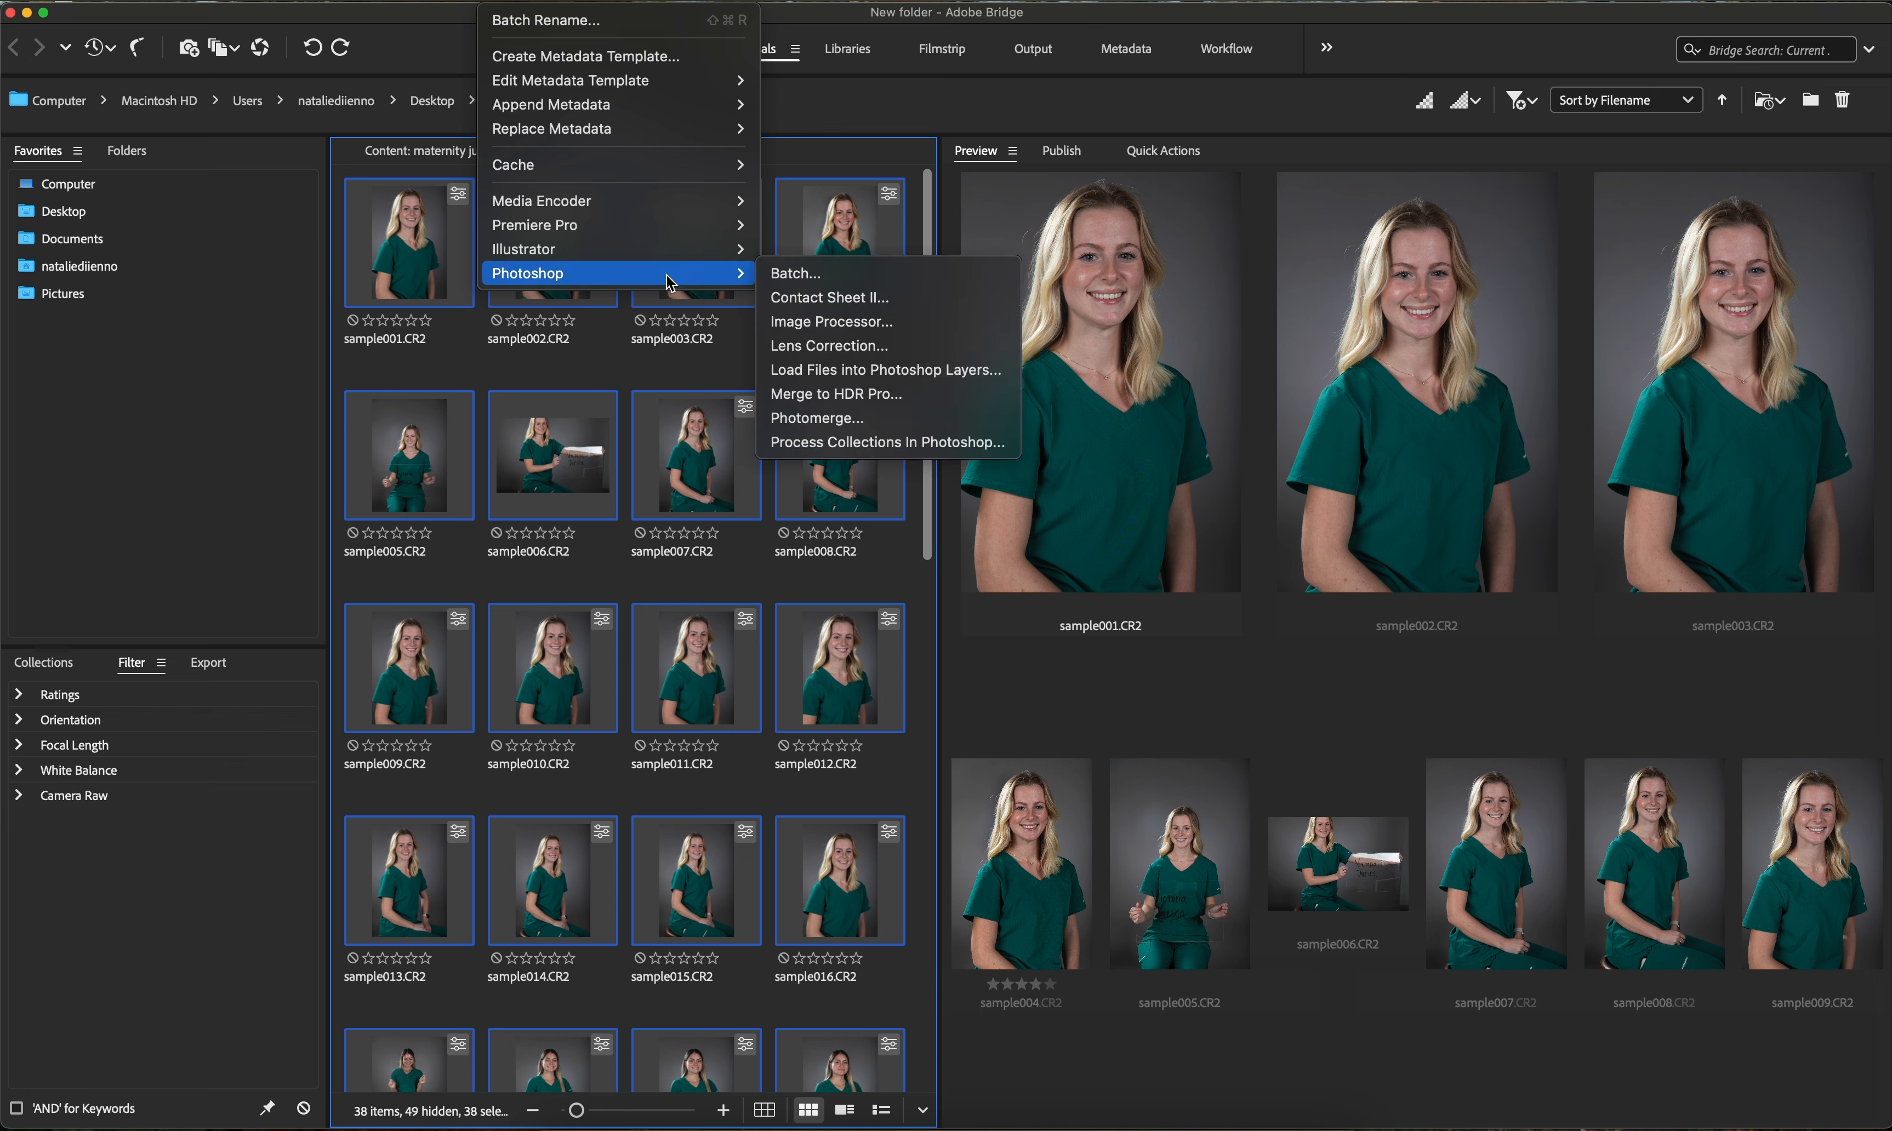
click(847, 332)
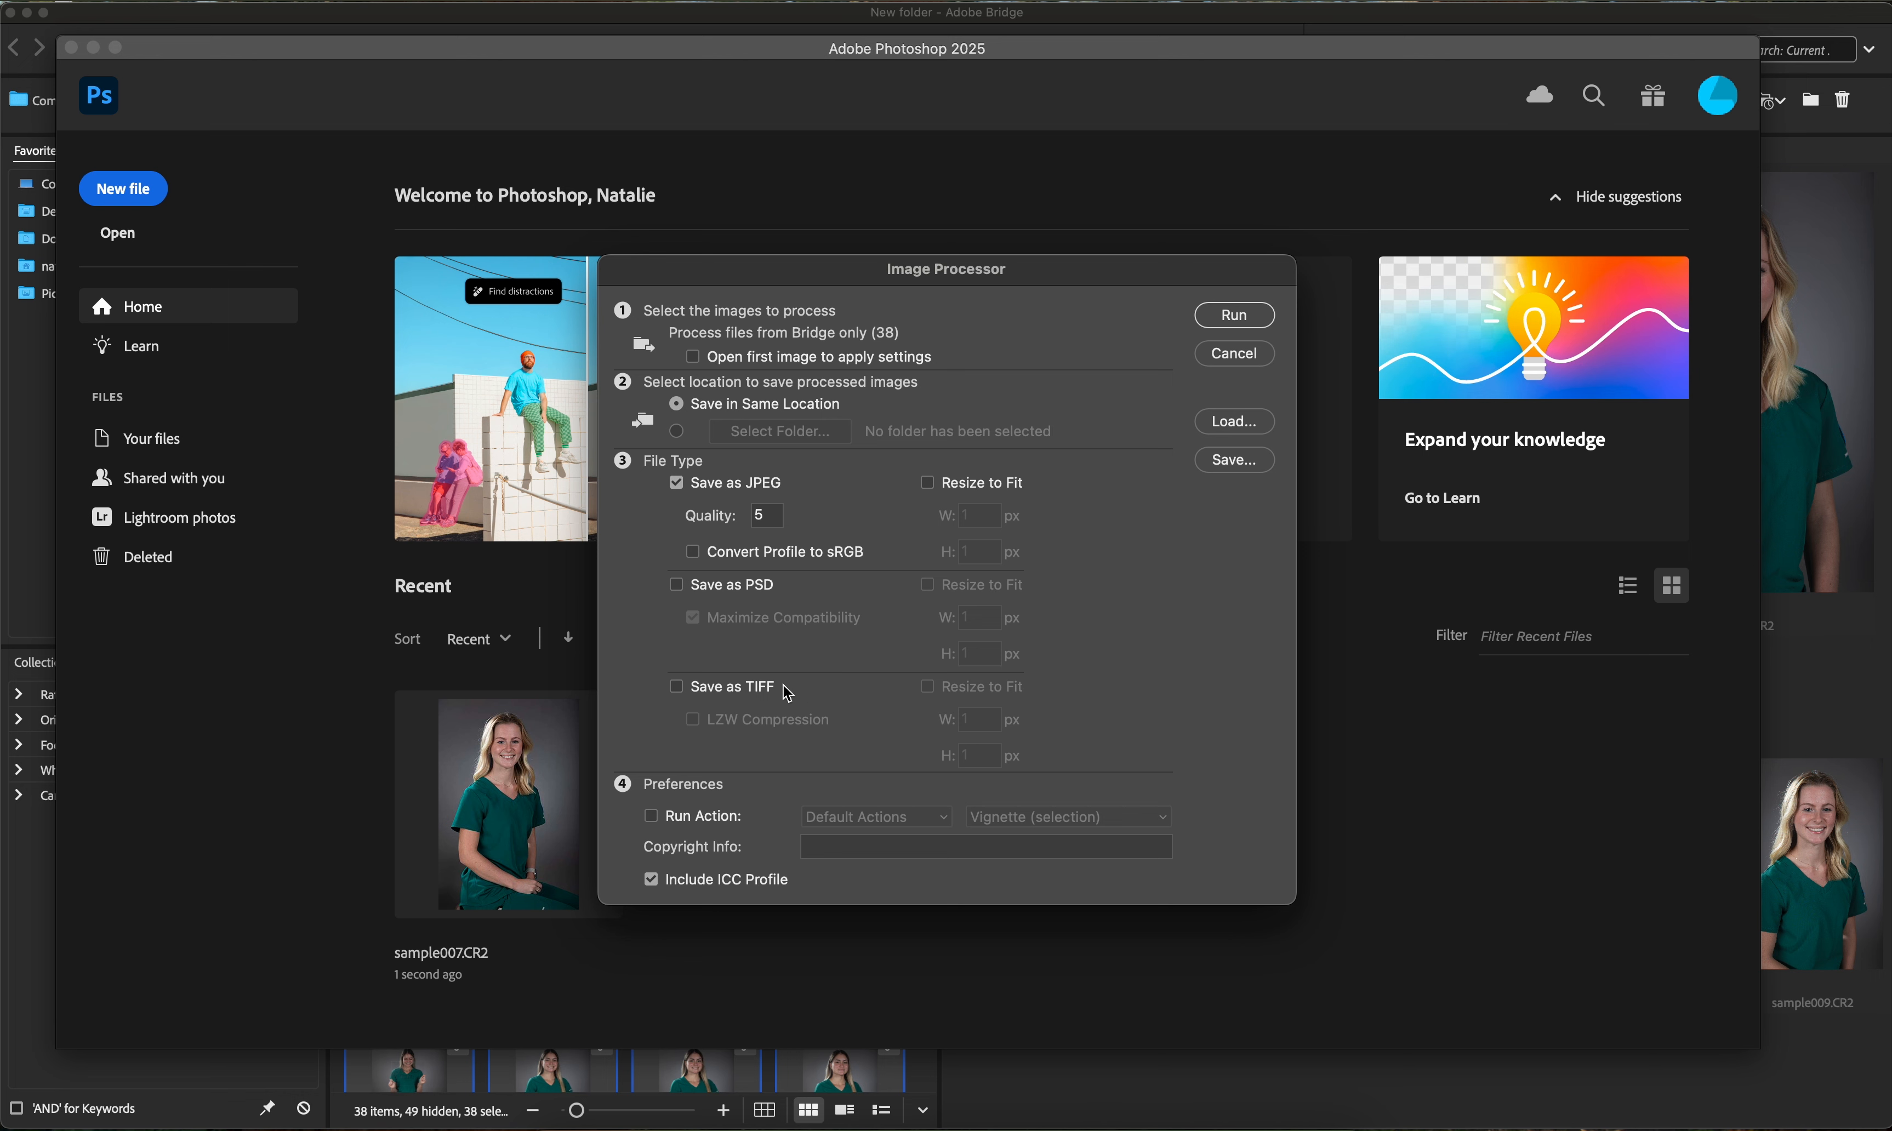
- Set the JPEG quality to 12 and enable converting the profile to sRGB
double_click(762, 514)
text(12)
click(692, 556)
- Enable Resize to Fit with width 1365 px and height 2048 px, then run the Image Processor
click(936, 482)
click(977, 551)
text(2048)
click(983, 513)
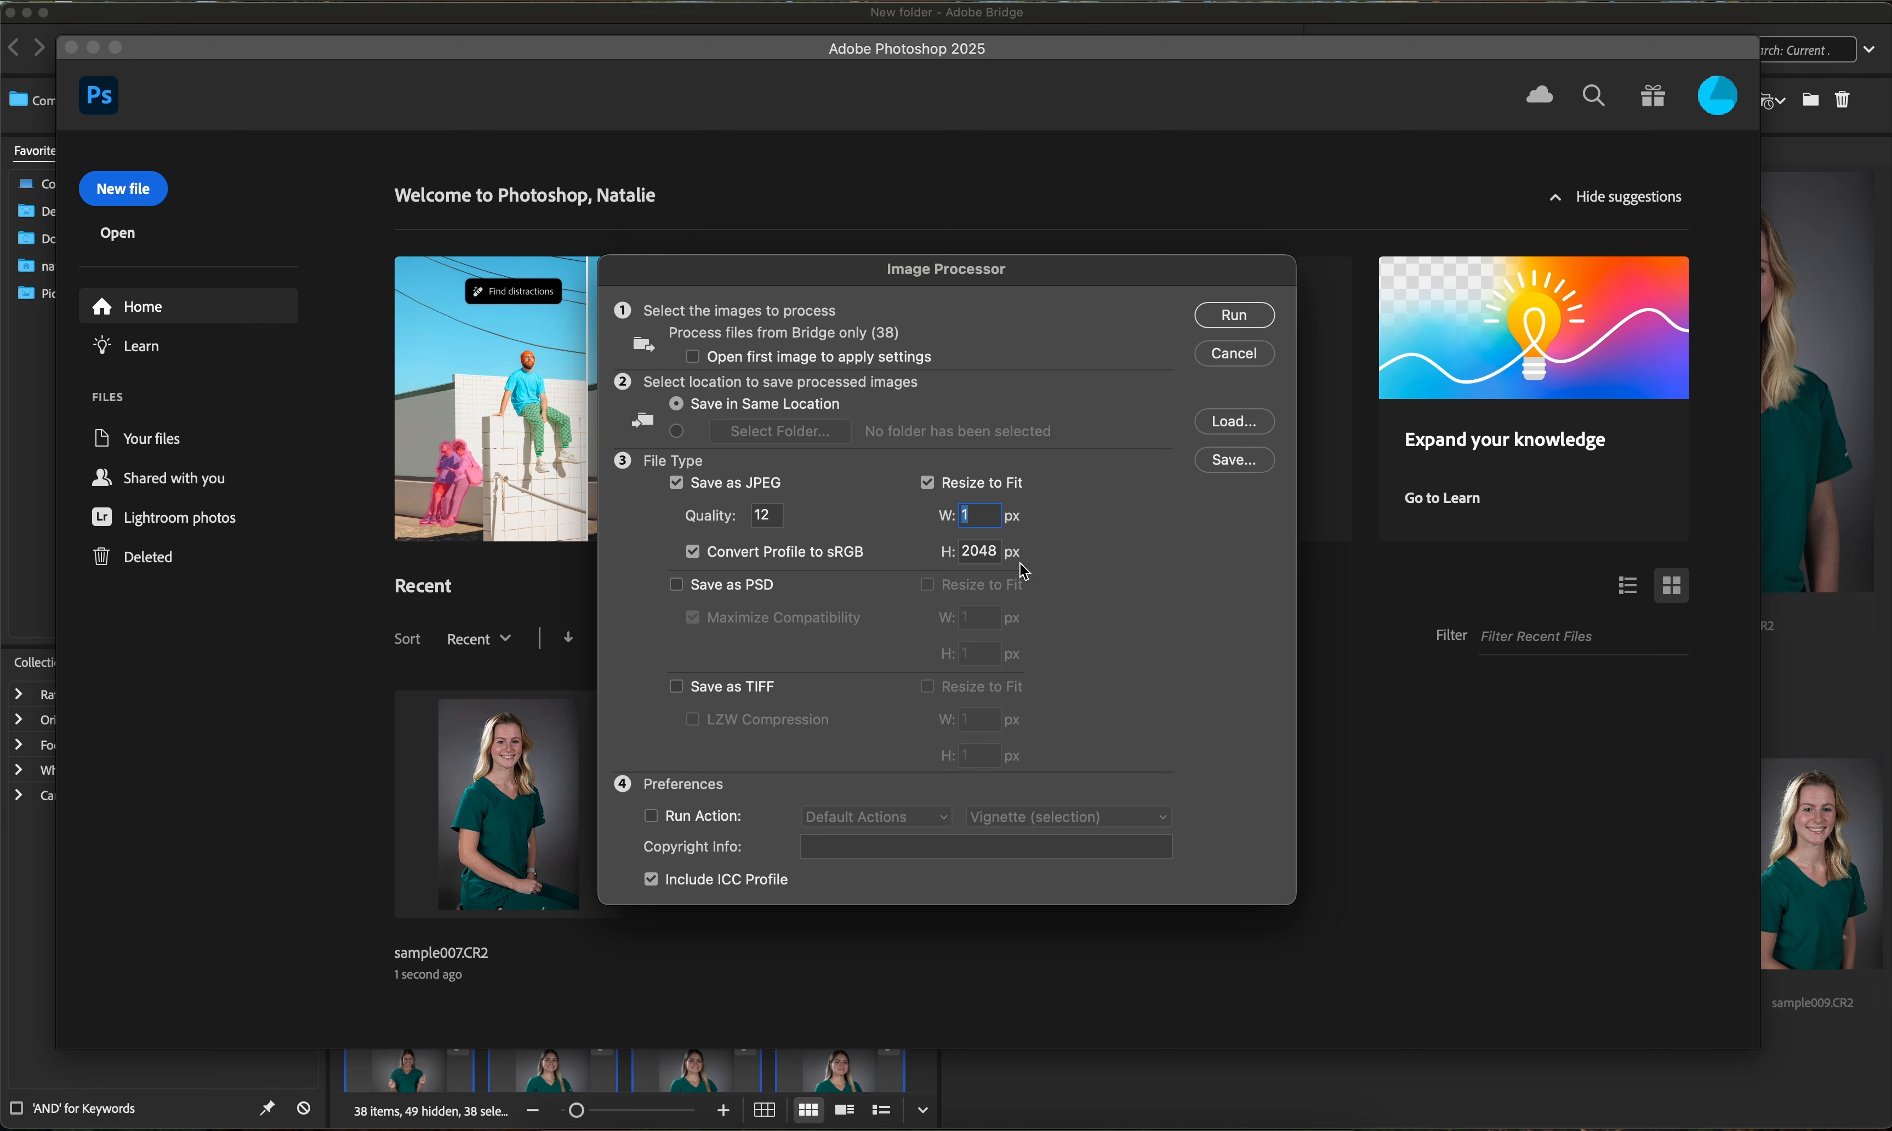
text(3)
key(BackSpace)
text(1365)
click(1237, 316)
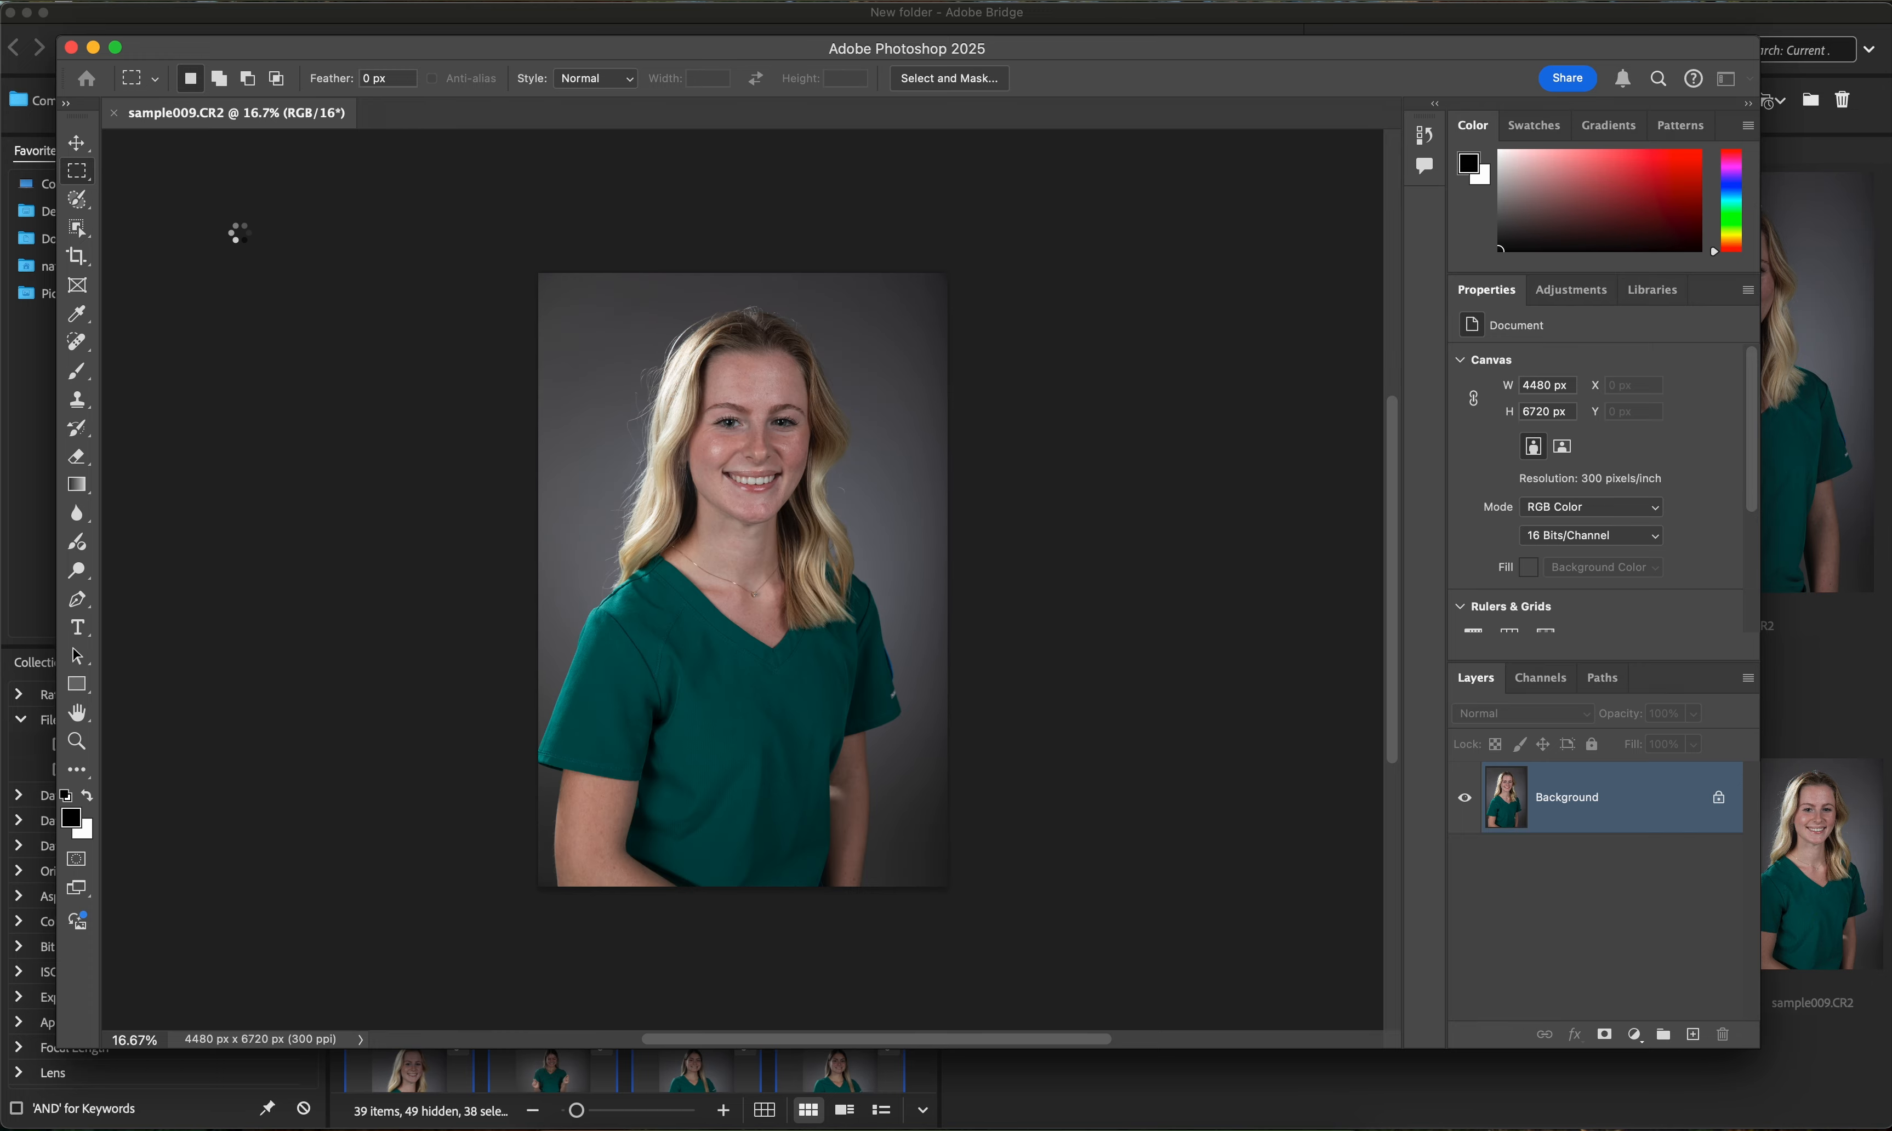
- Return to Bridge and open the newly created JPEG folder
click(1163, 1125)
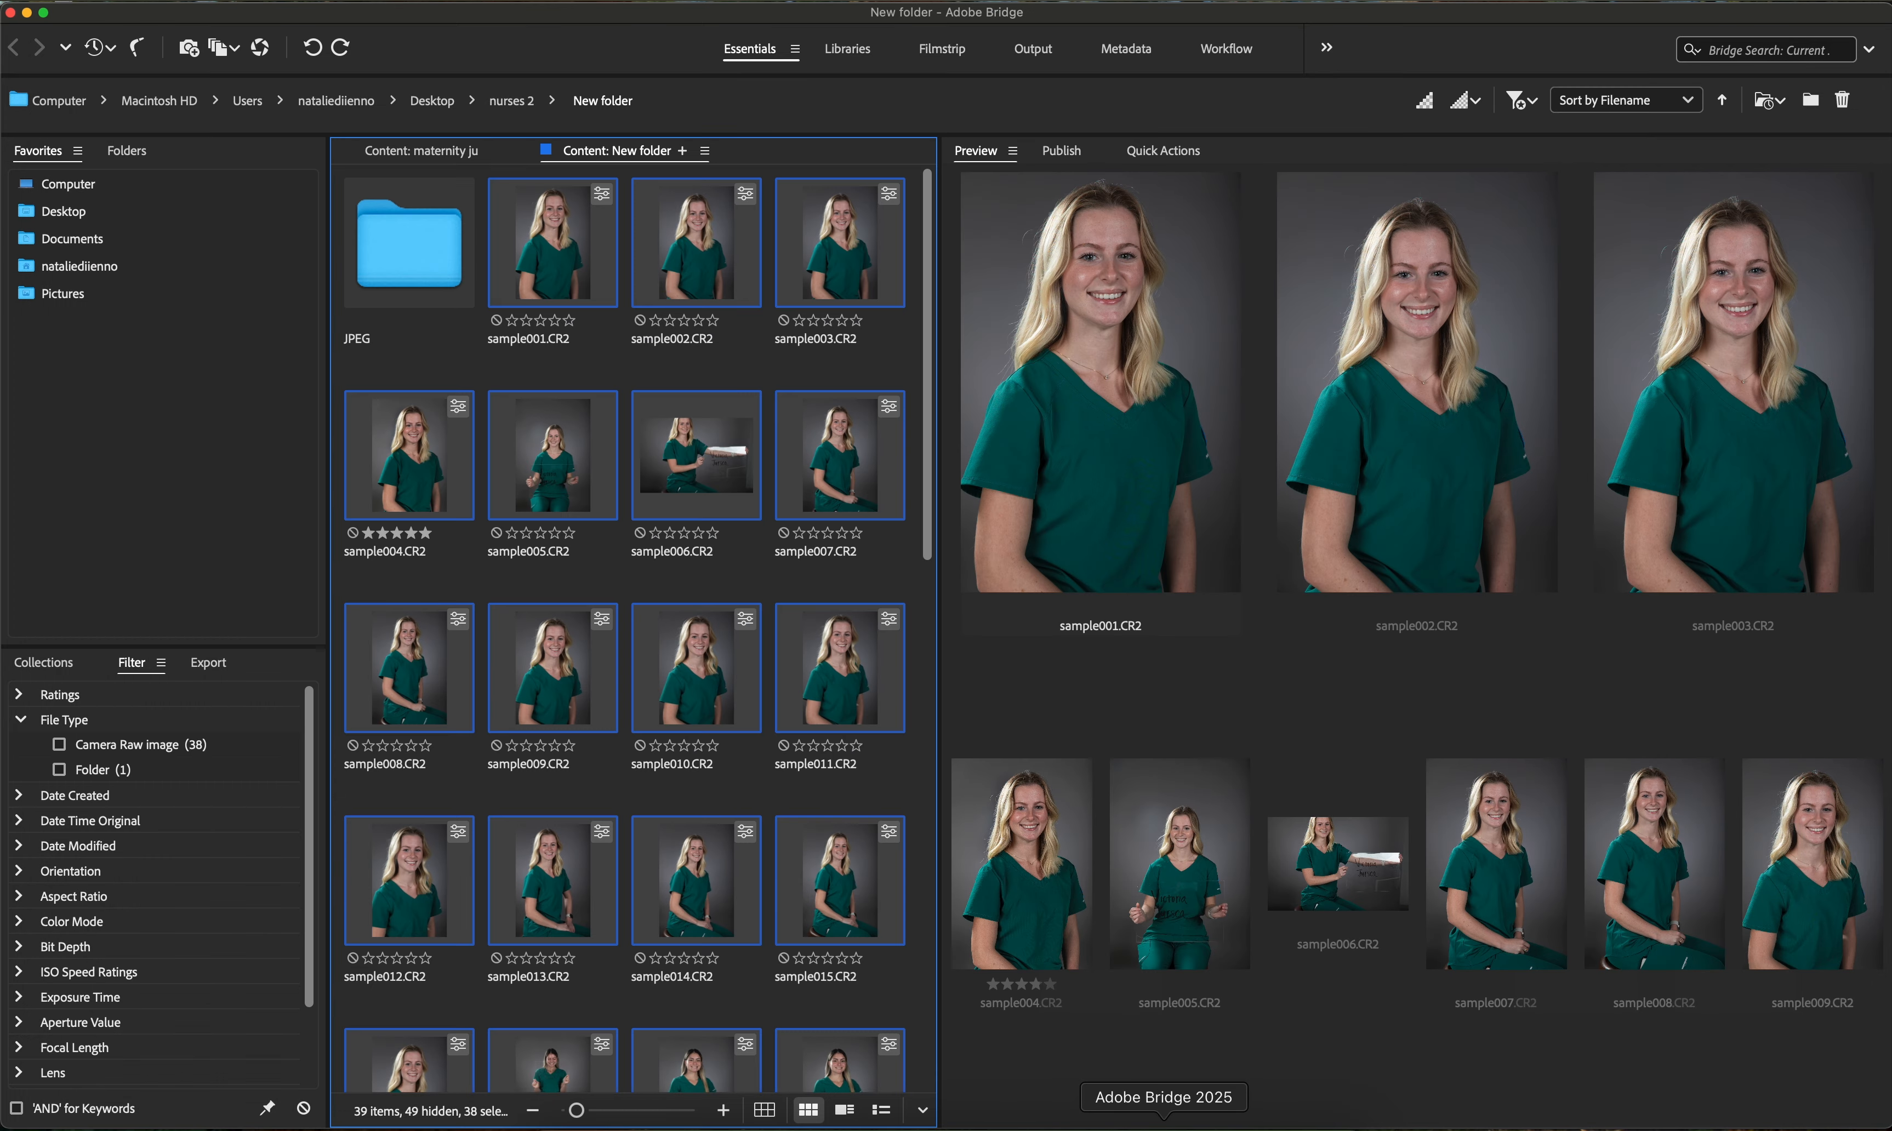
click(456, 361)
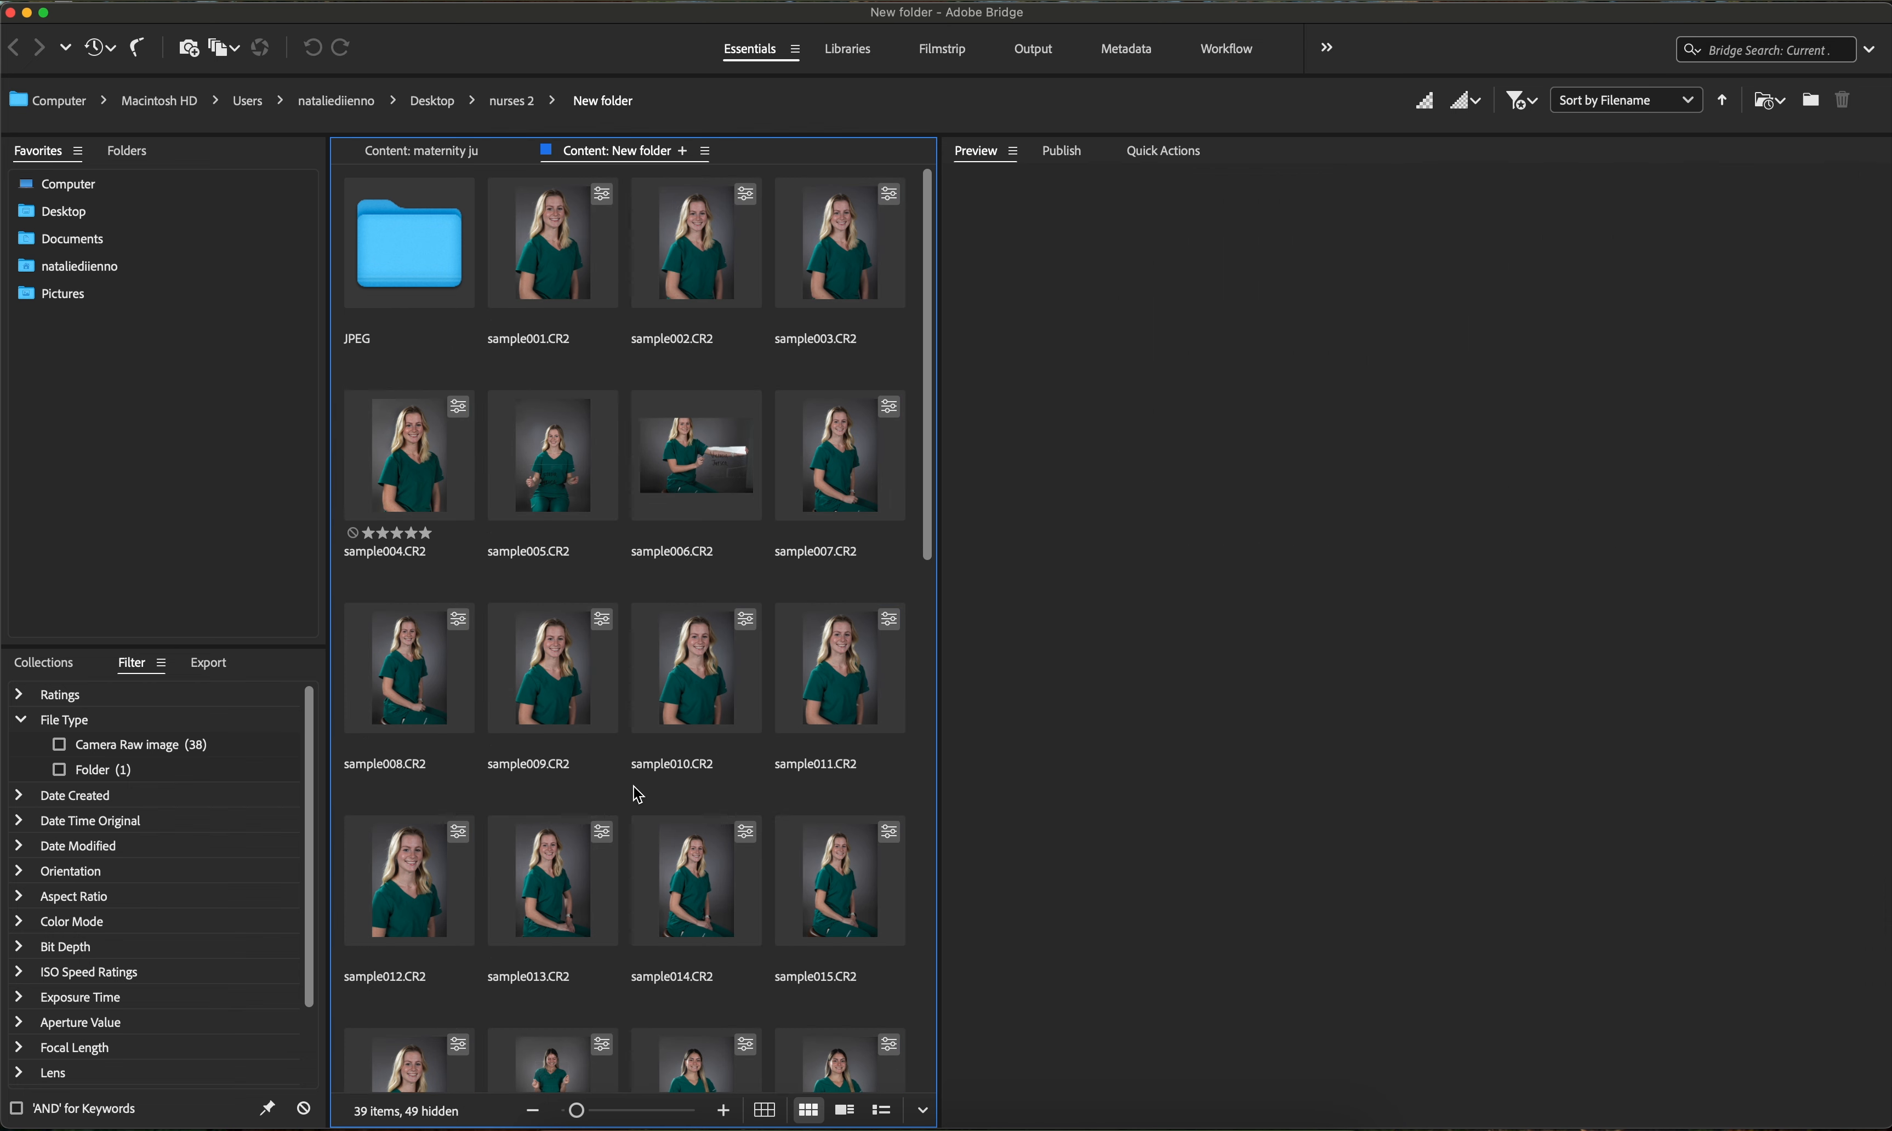
scroll(638, 794, down, 10)
scroll(638, 794, up, 10)
double_click(400, 238)
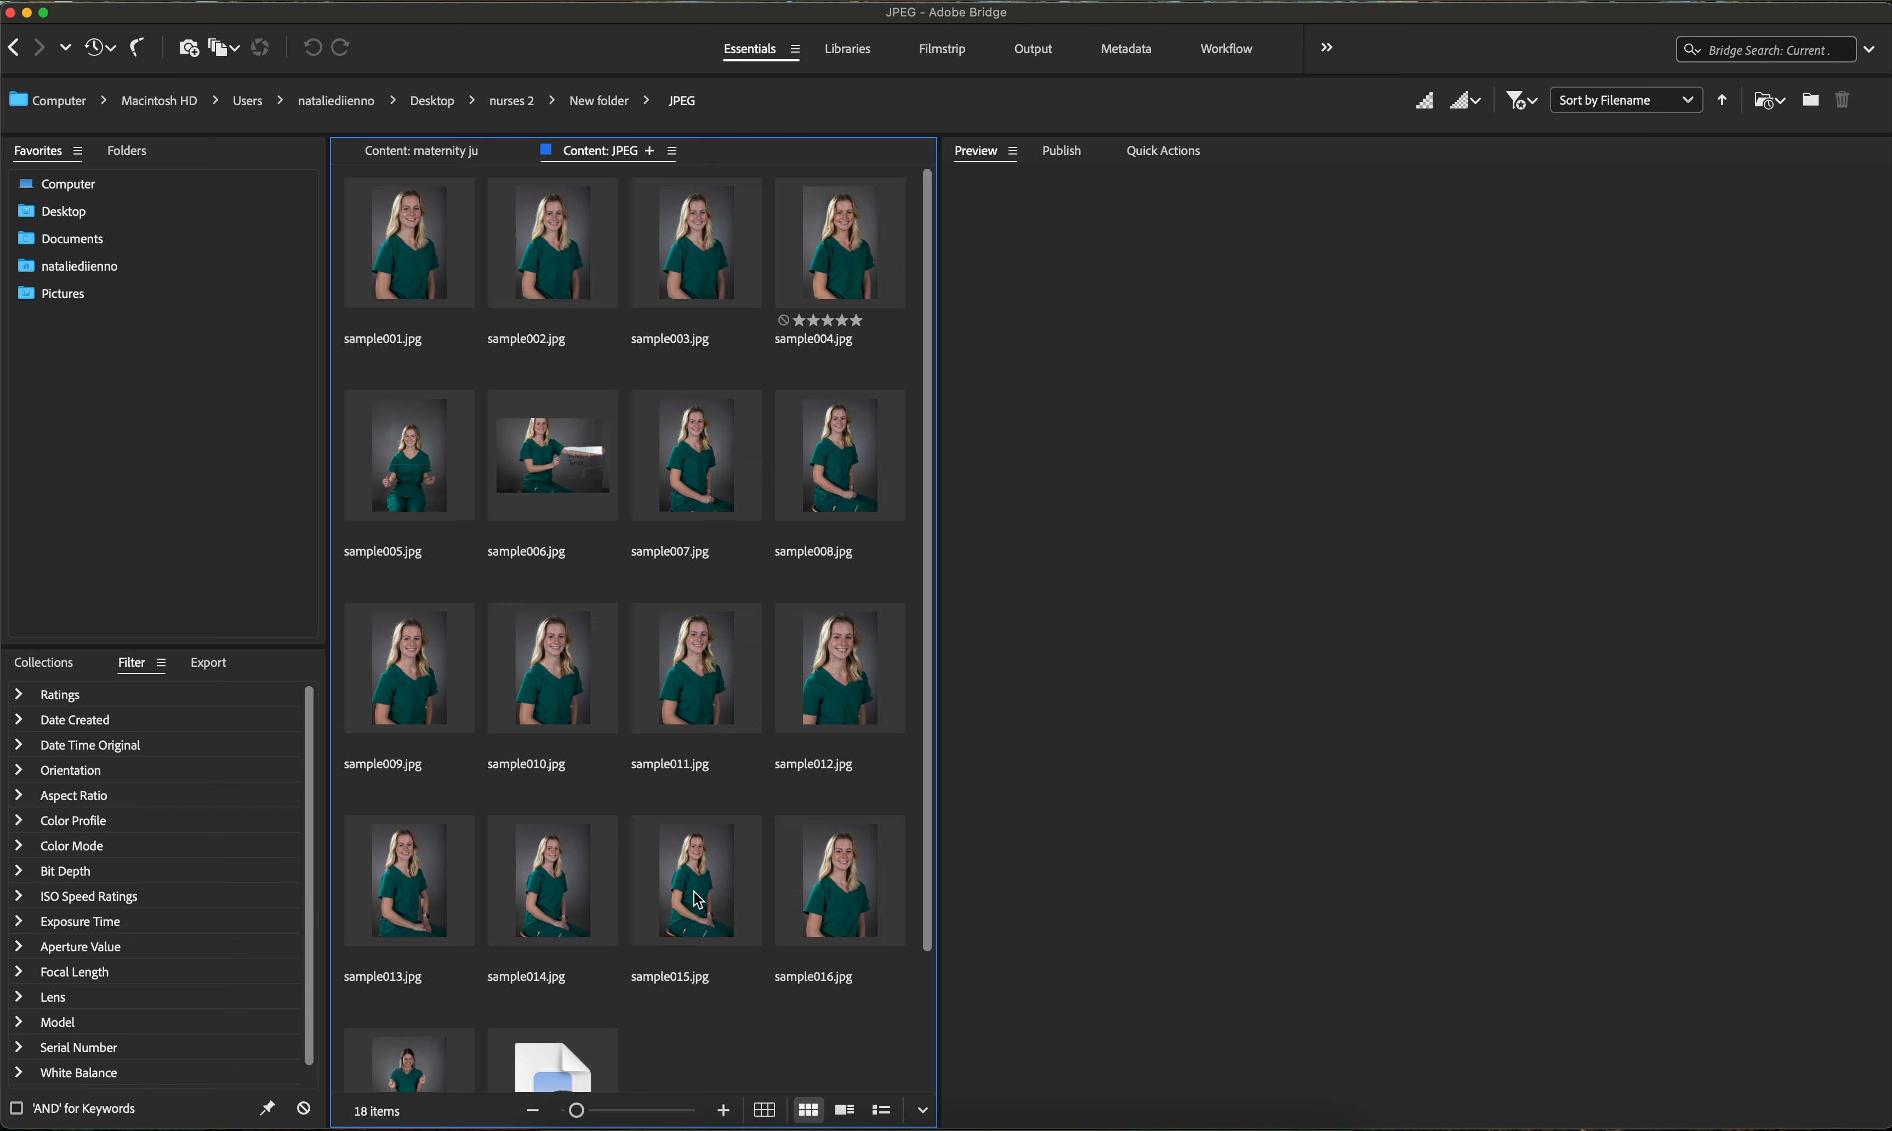
- Scroll through the JPEG folder and preview individual processed images to review the output
scroll(697, 902, down, 3)
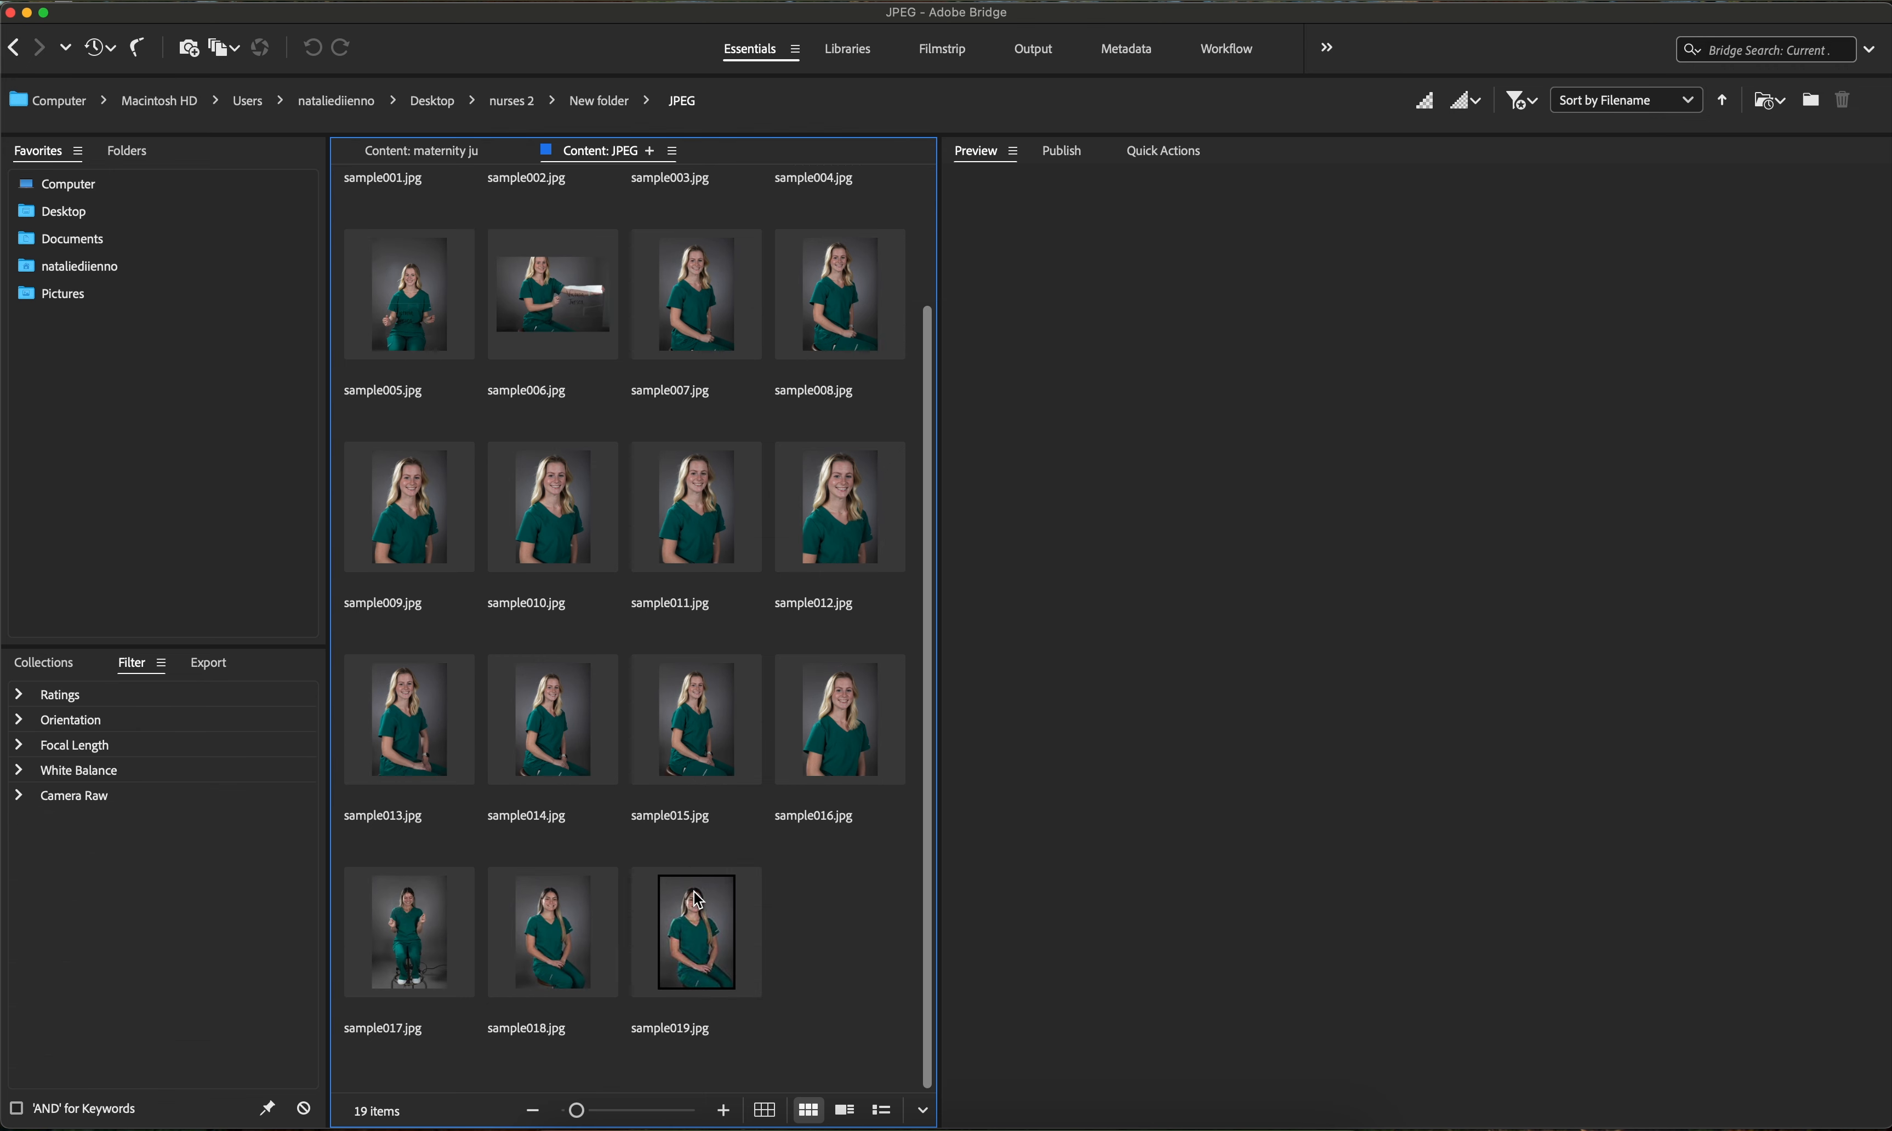
click(430, 937)
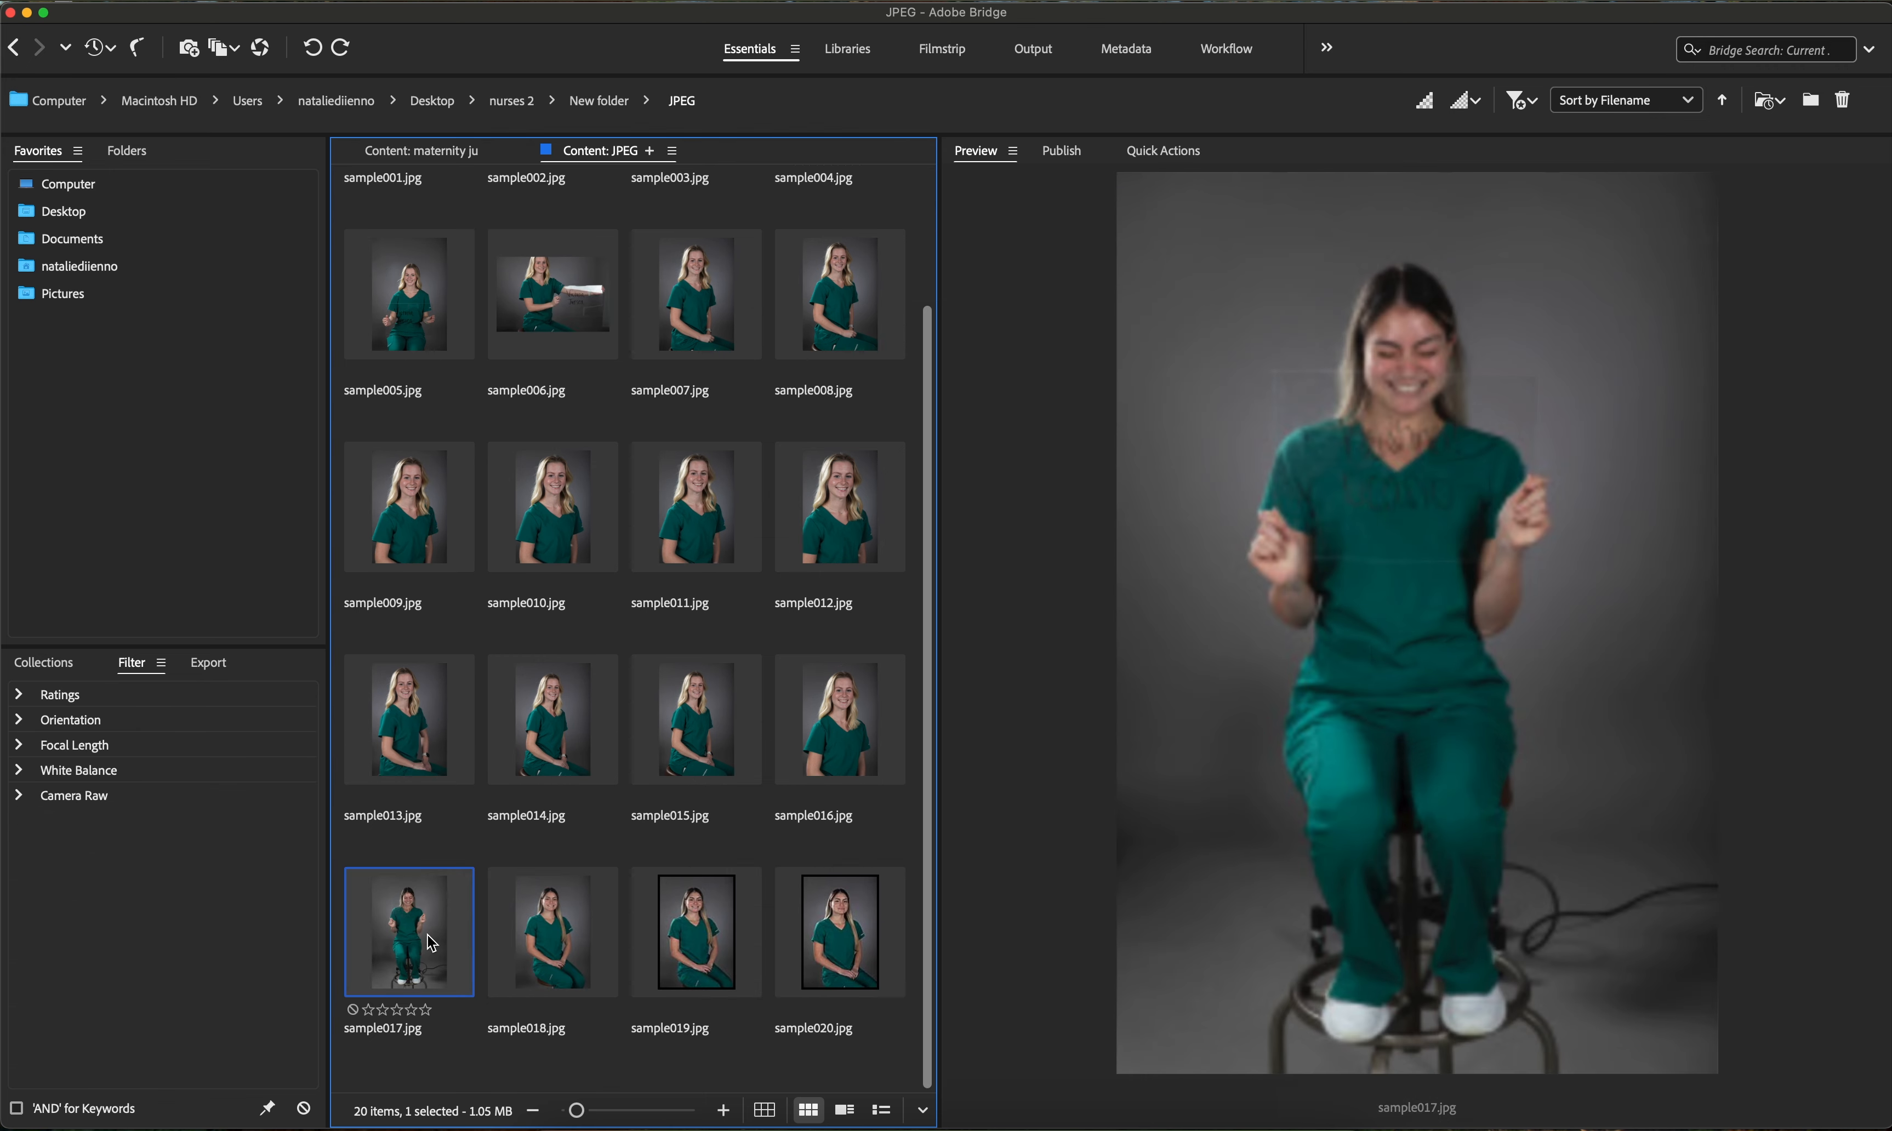
click(733, 1063)
scroll(738, 1070, down, 3)
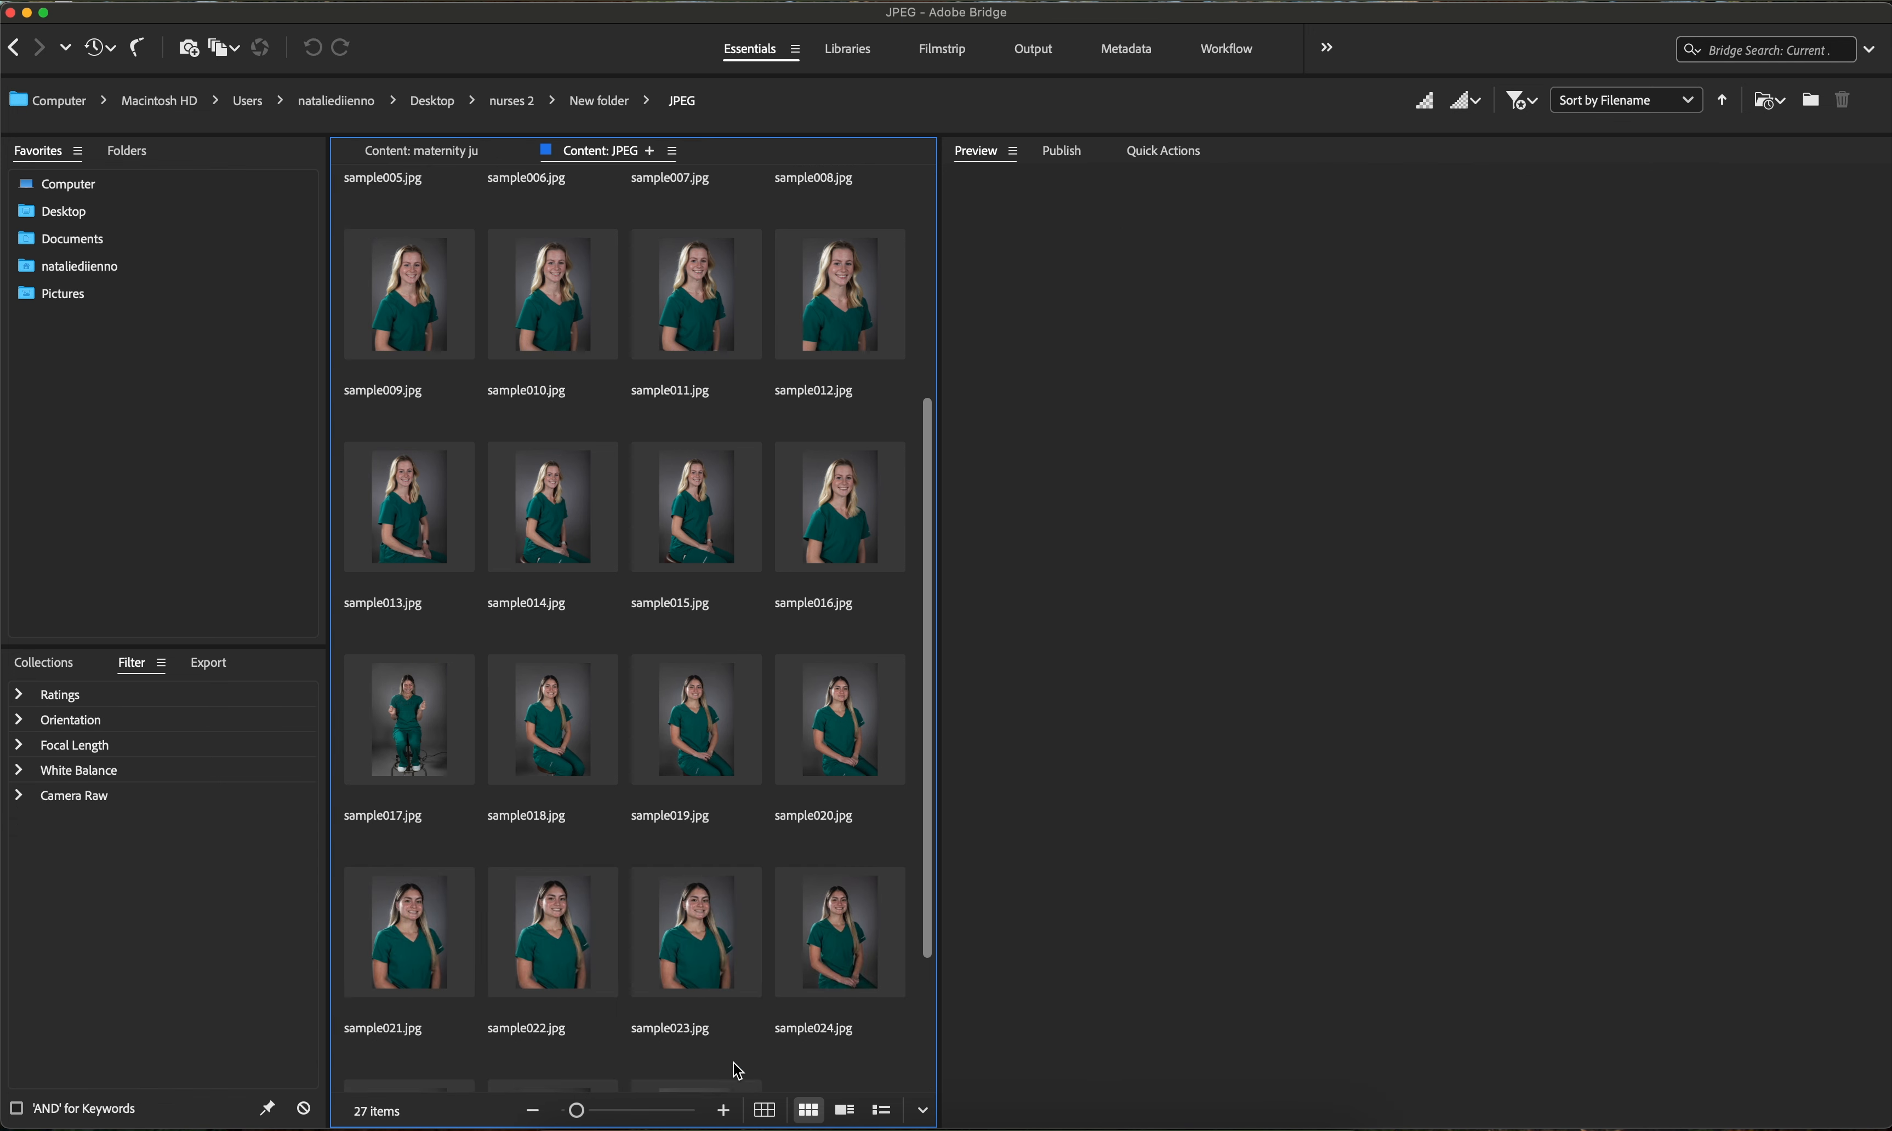
scroll(756, 650, down, 5)
scroll(646, 991, down, 3)
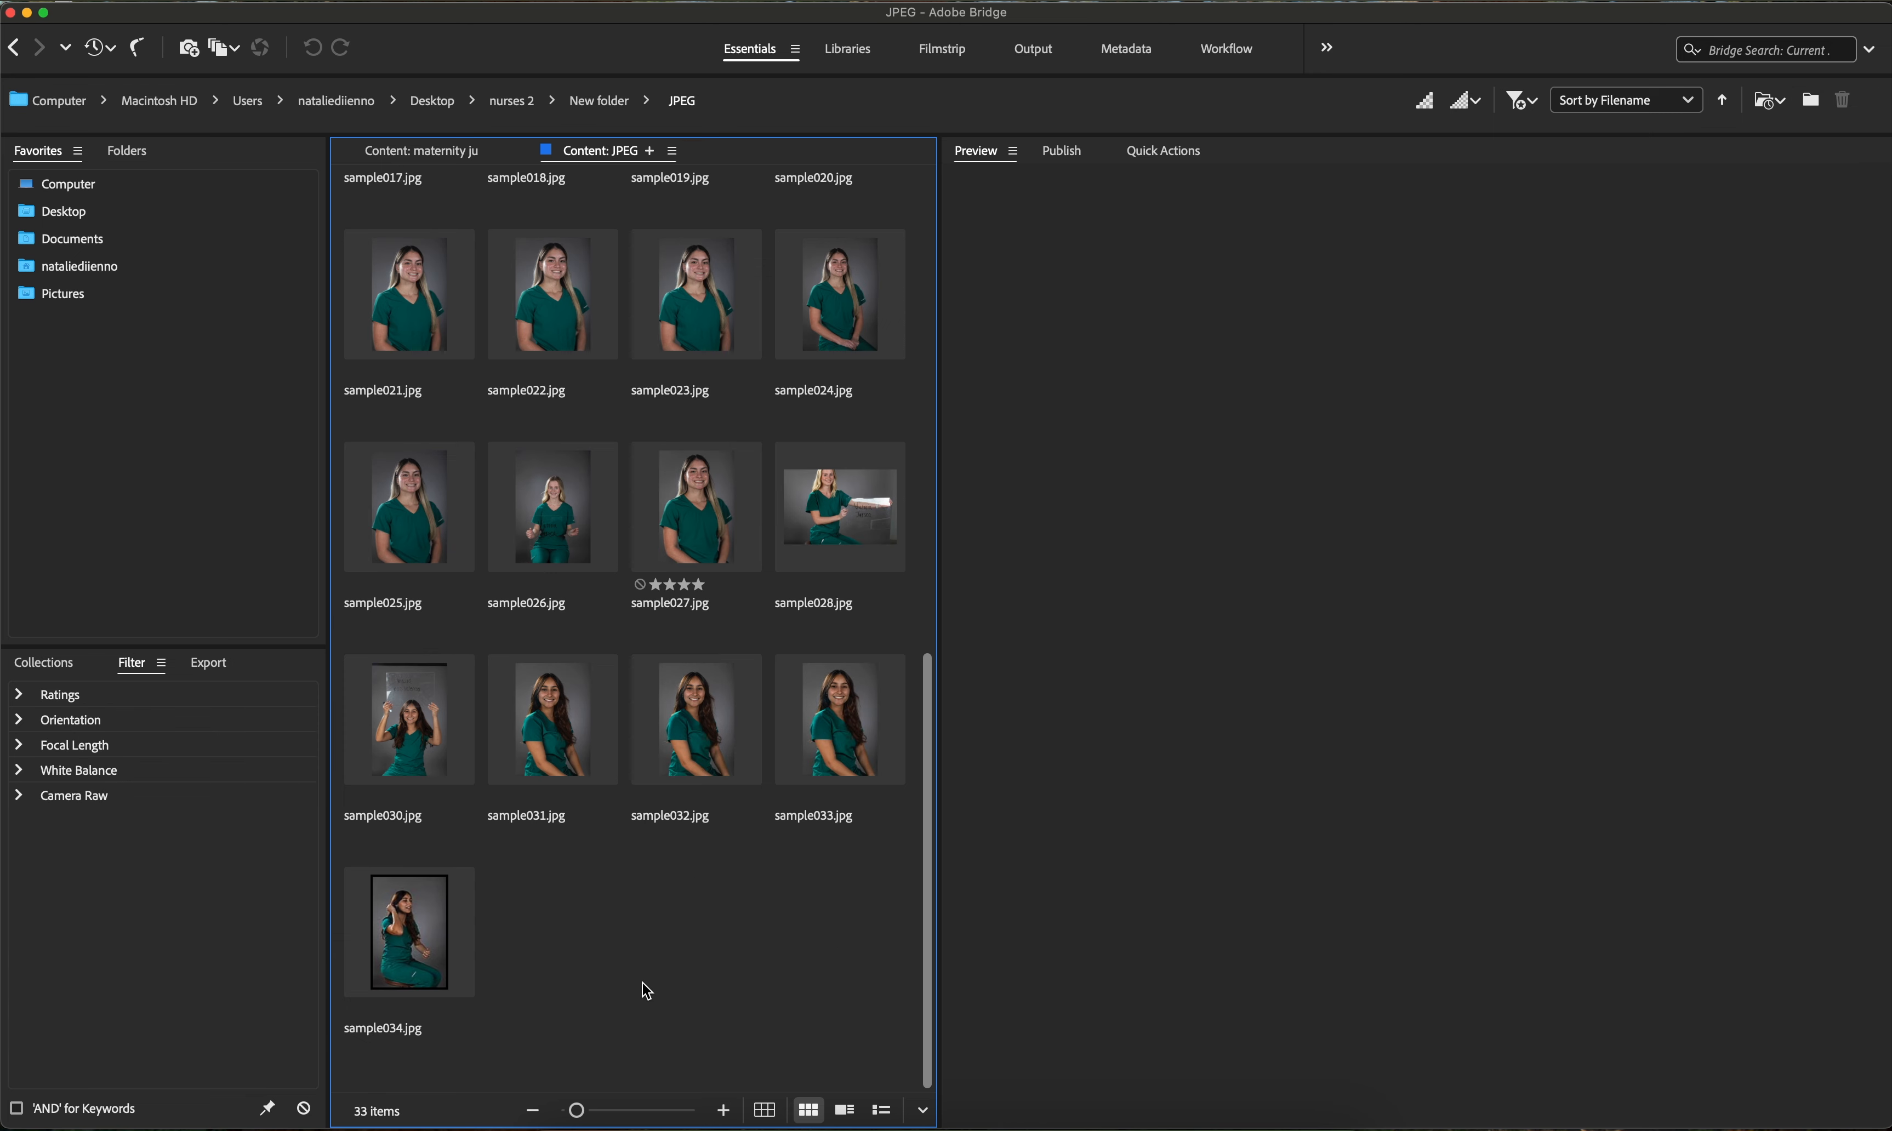
scroll(836, 924, down, 3)
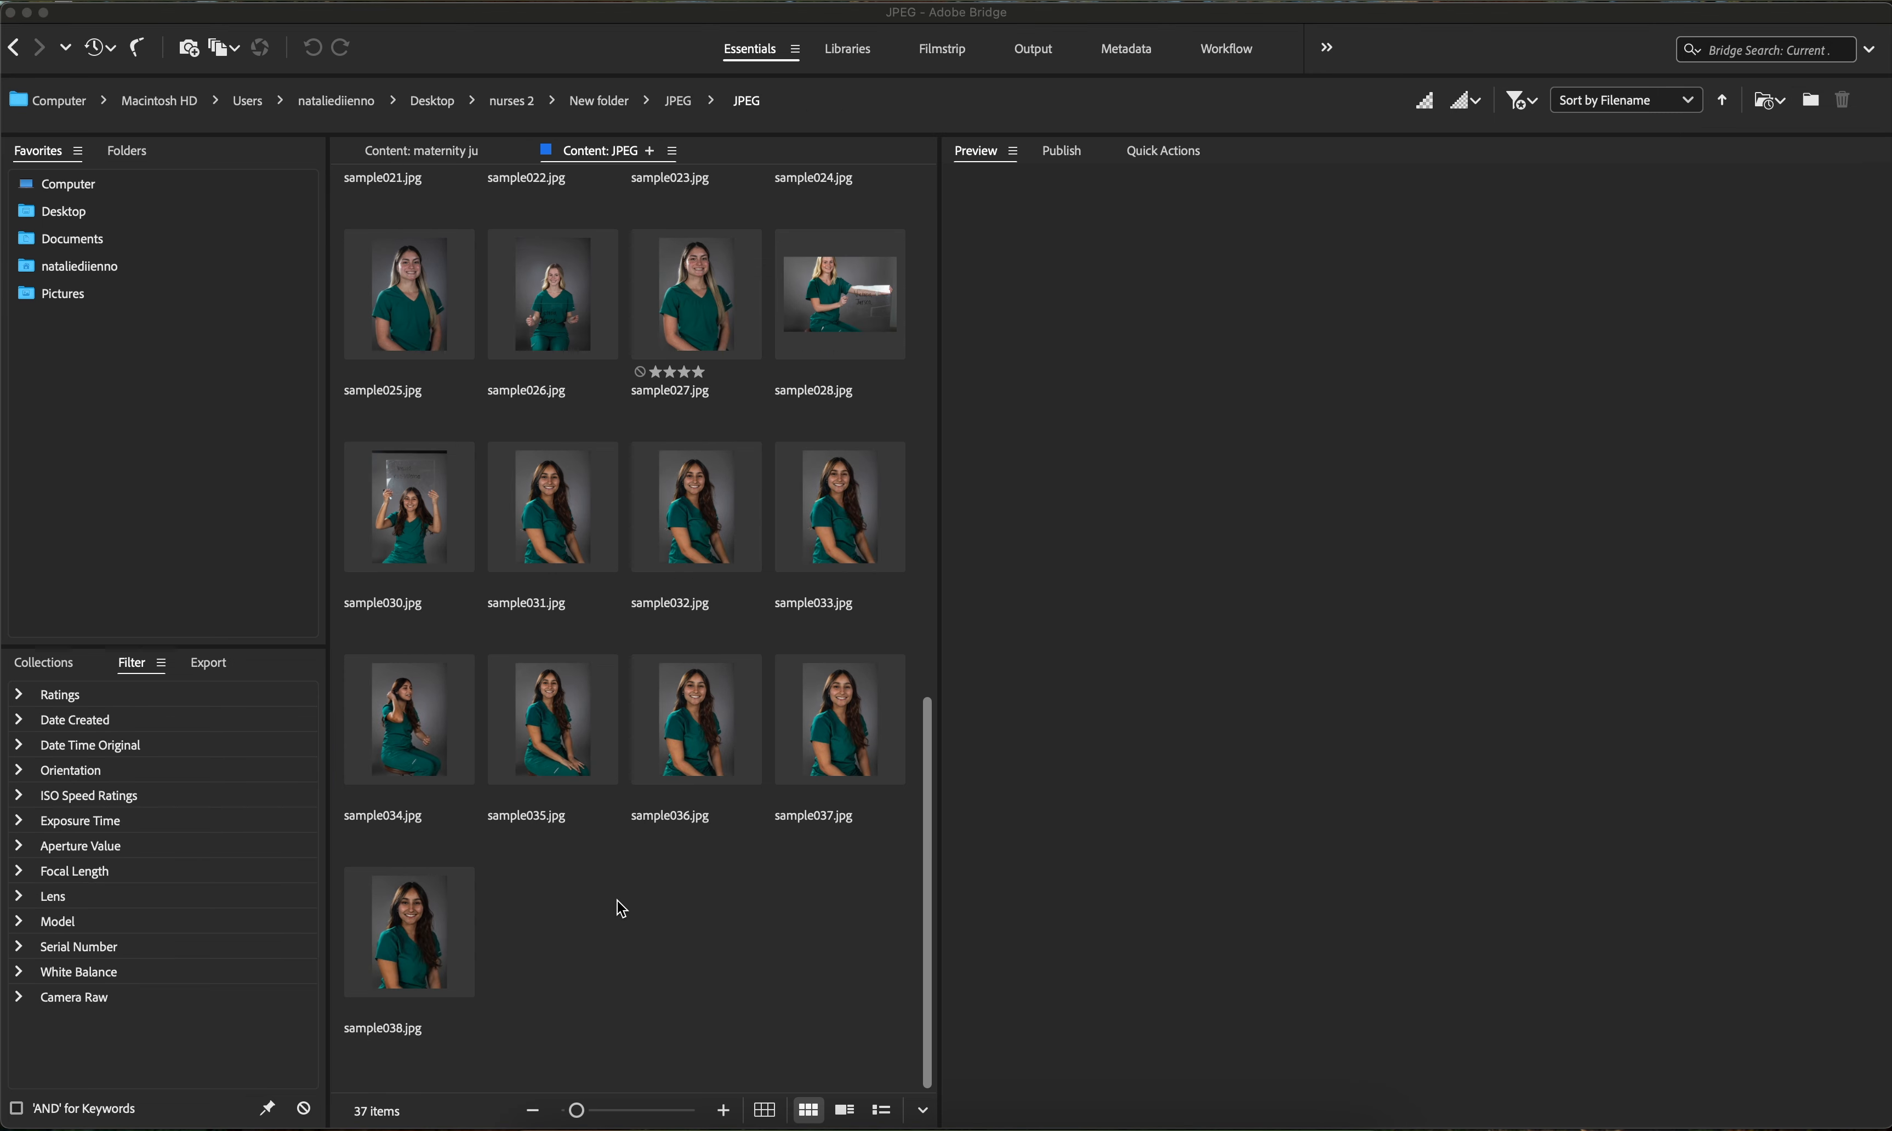
scroll(617, 899, up, 15)
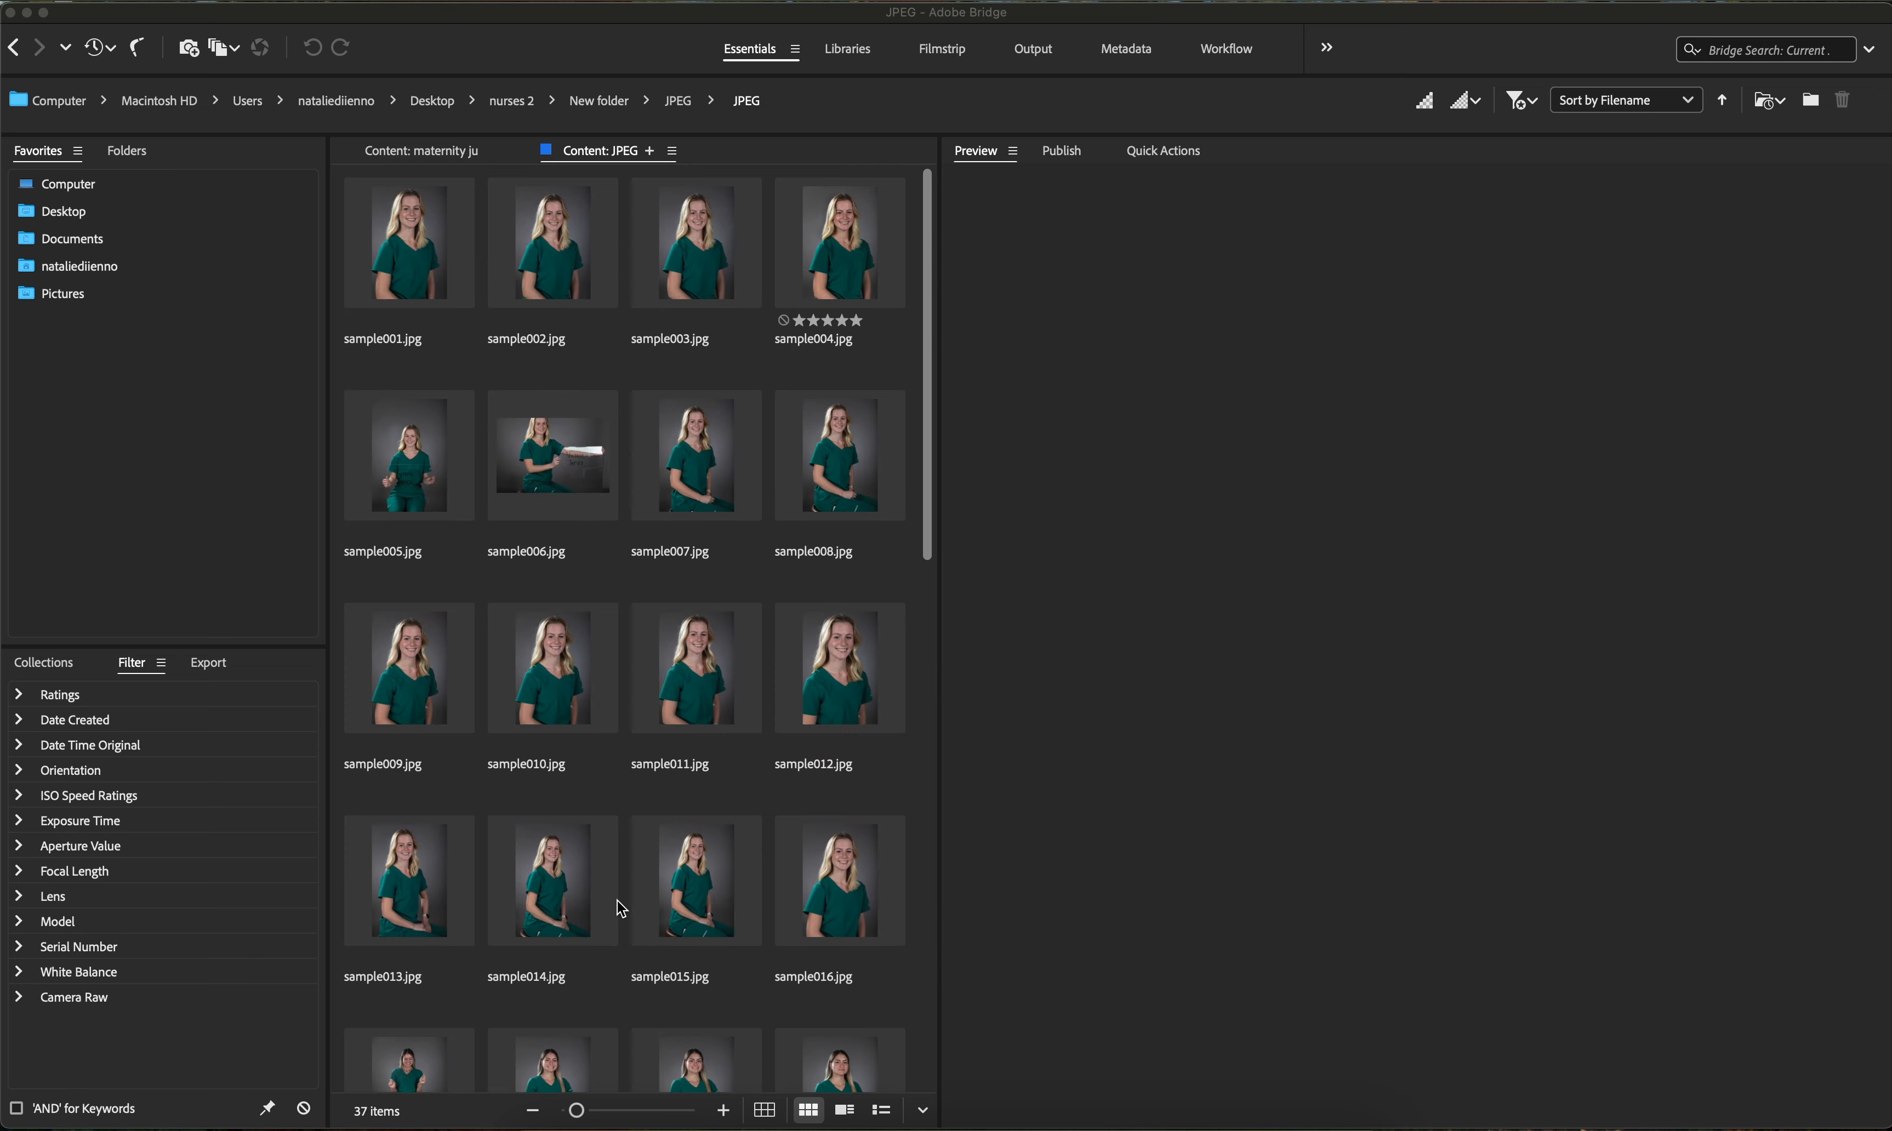
click(724, 641)
click(705, 652)
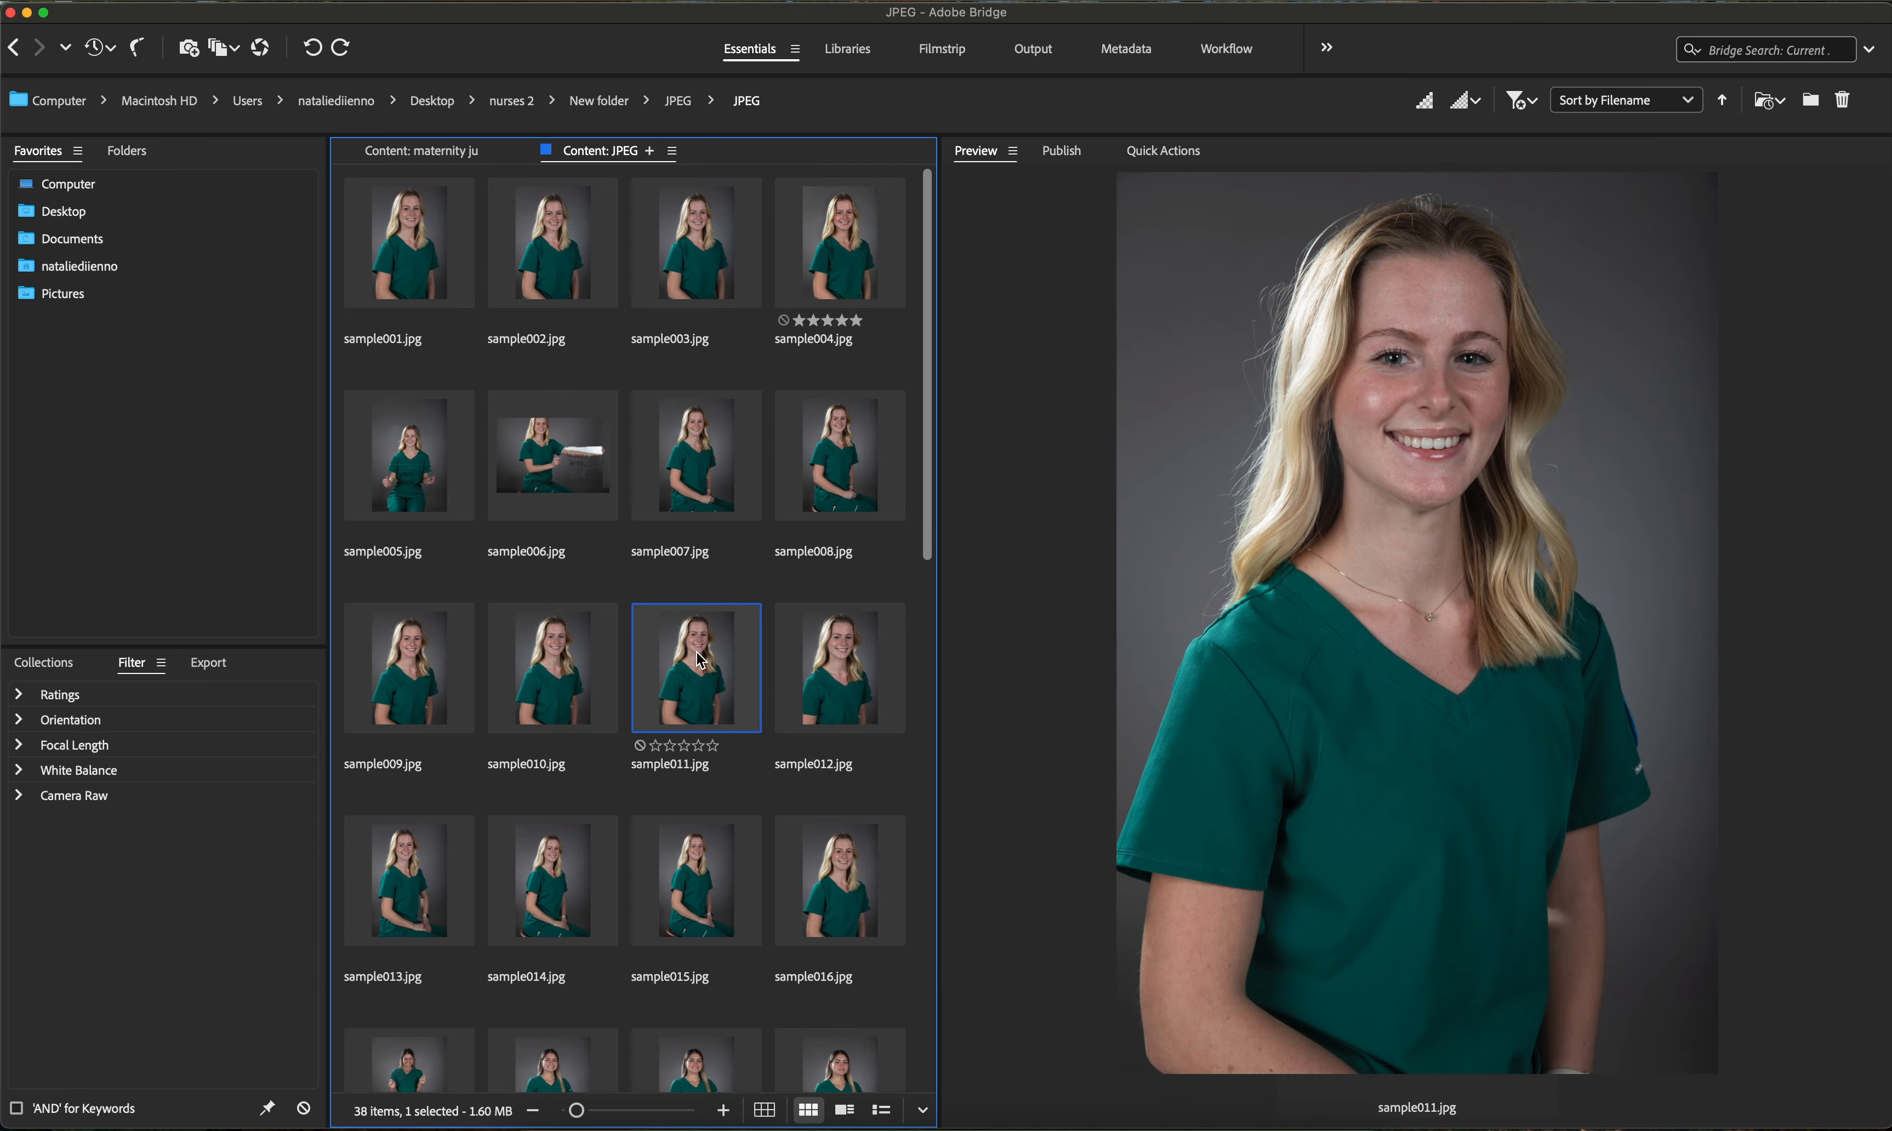
click(870, 301)
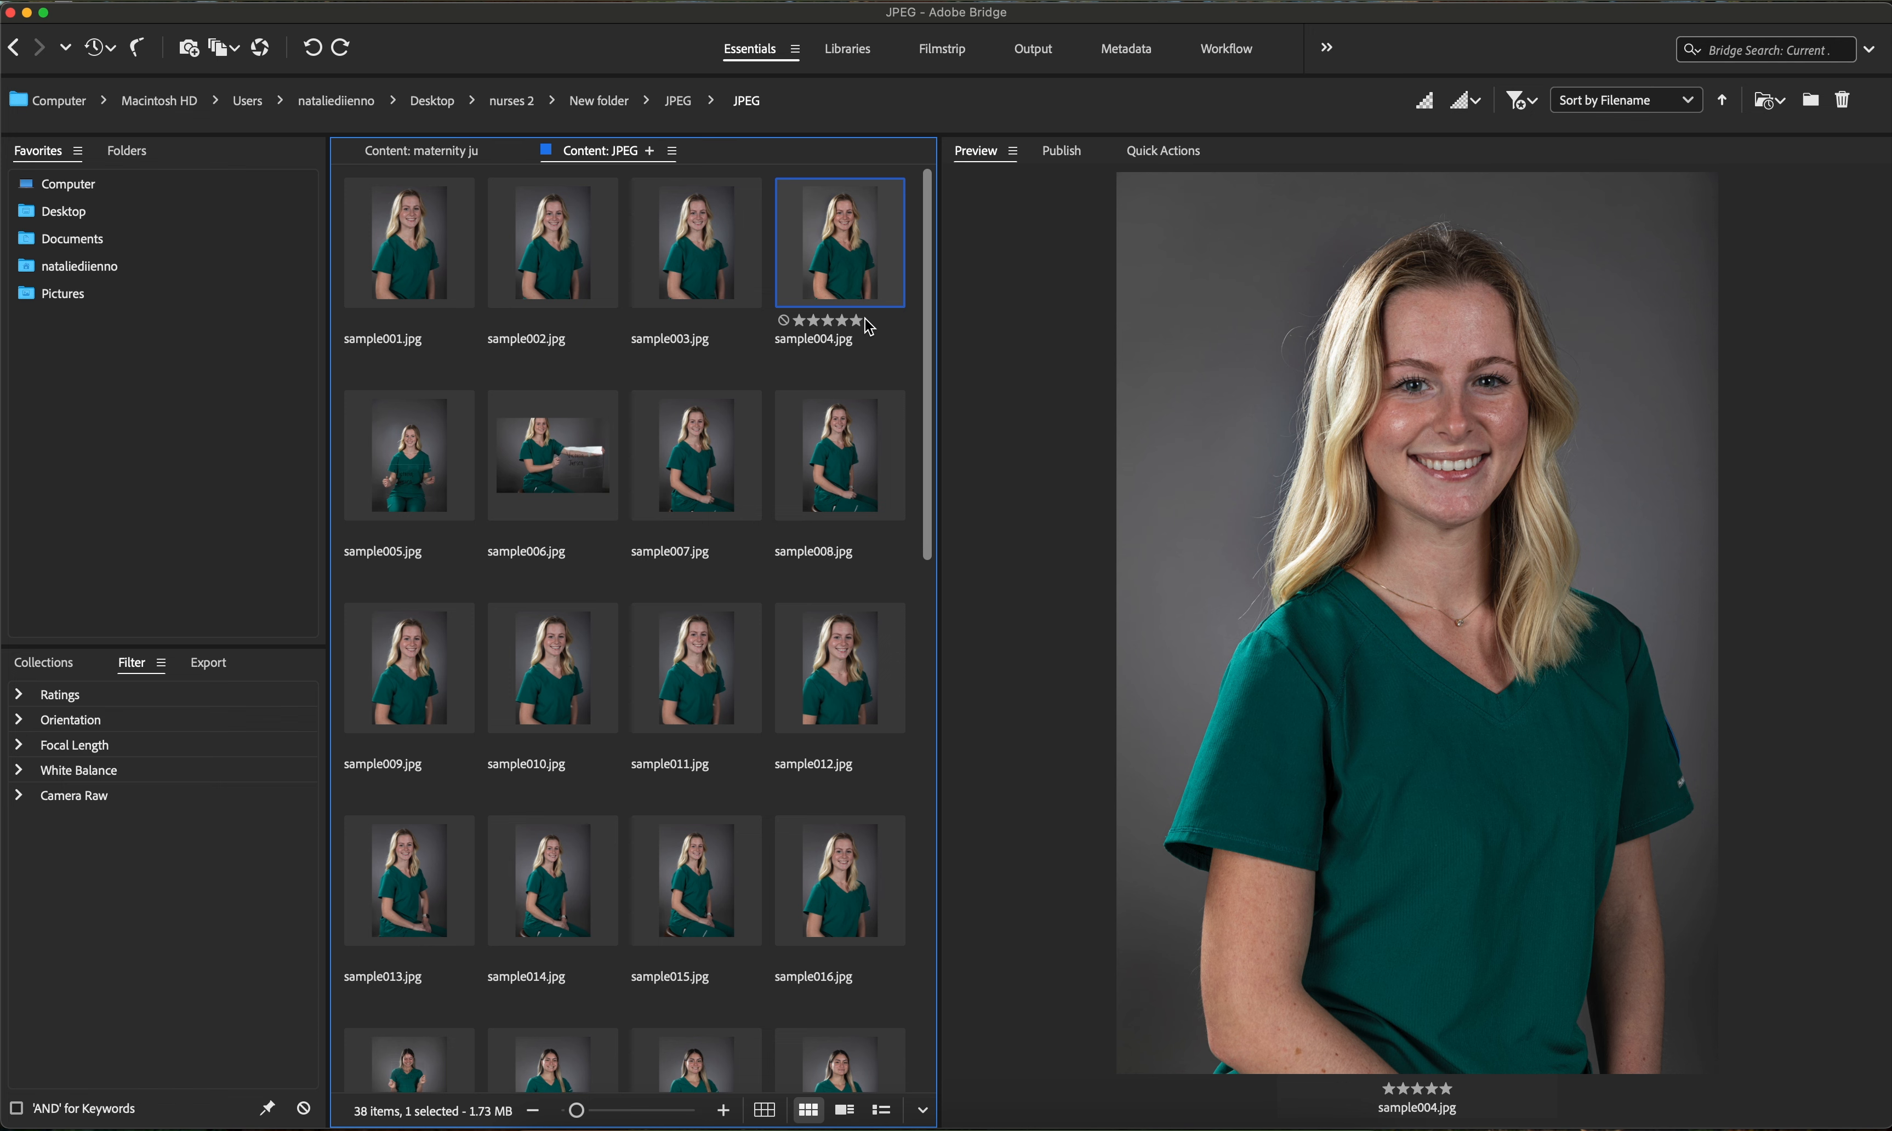
click(644, 380)
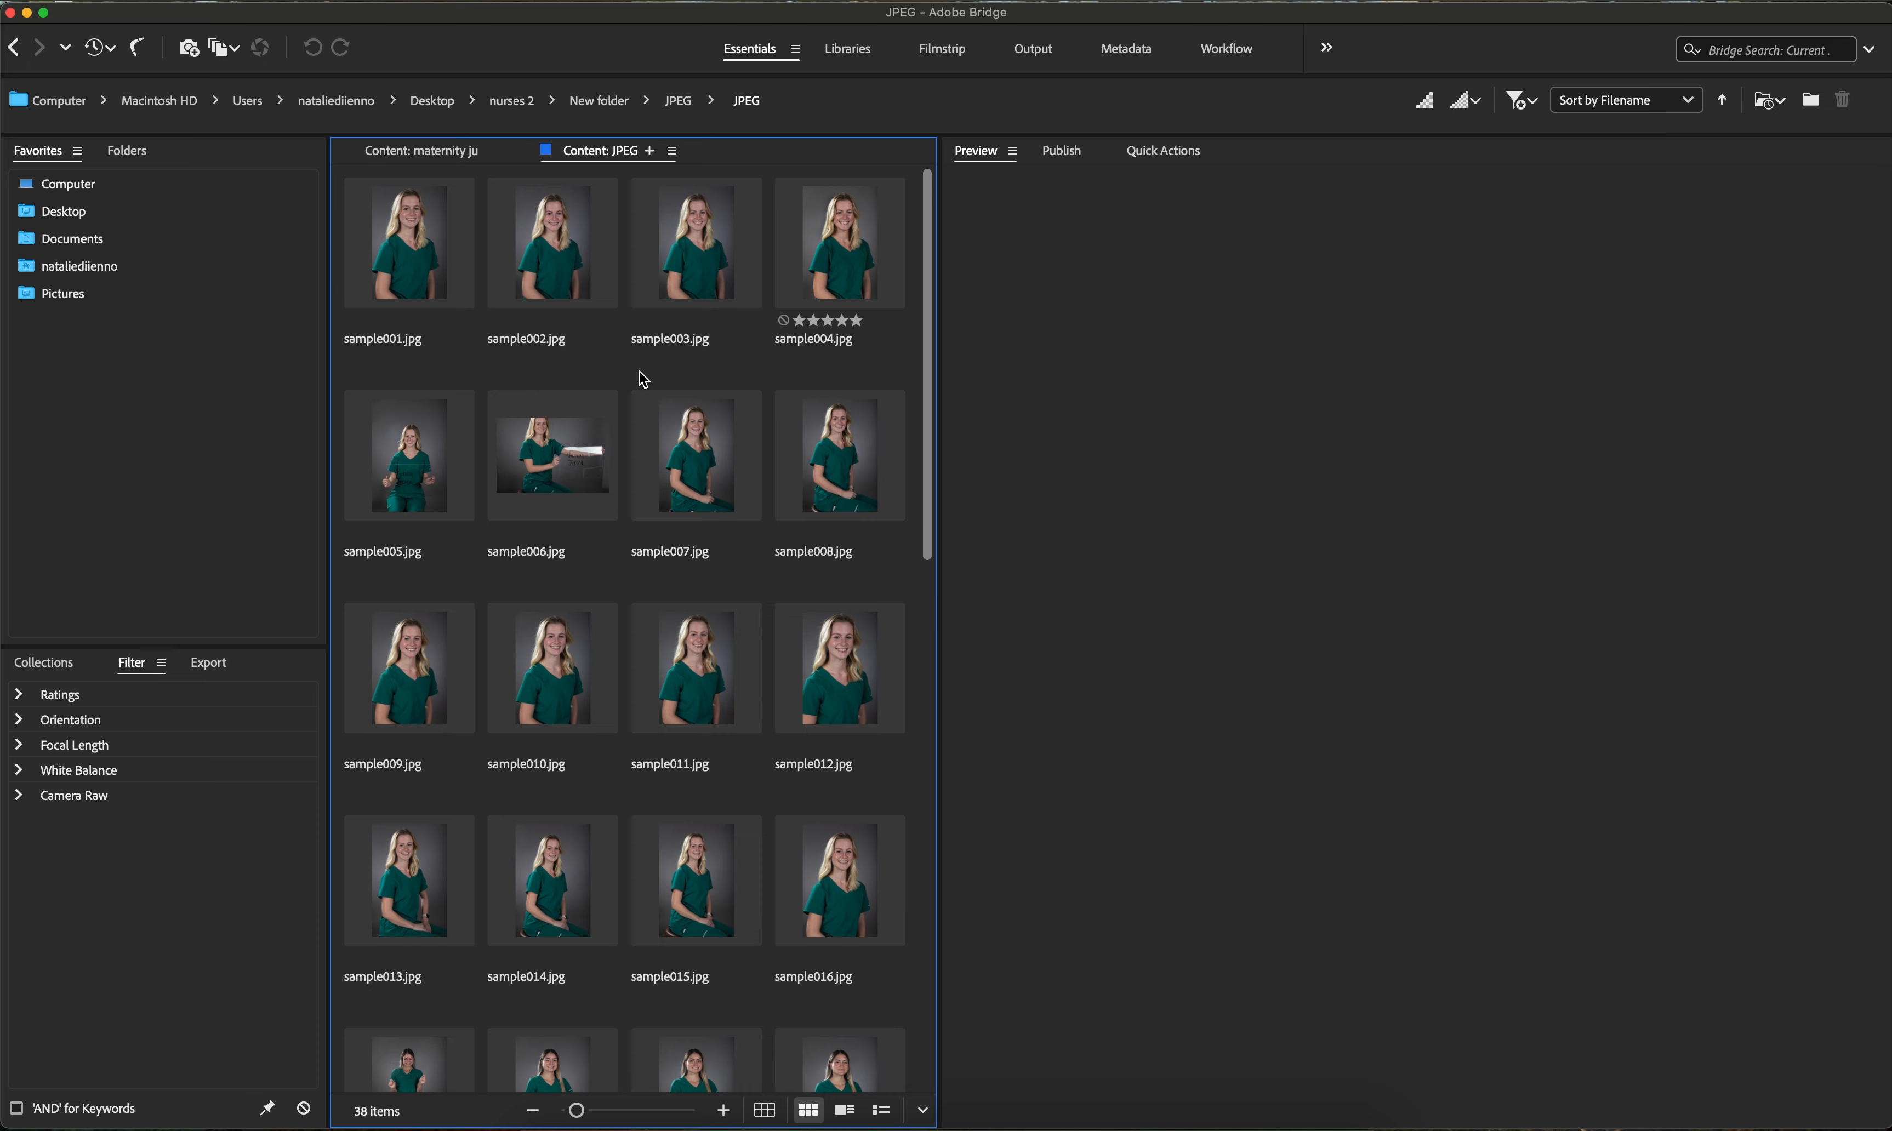
scroll(644, 379, down, 10)
scroll(644, 380, up, 10)
scroll(663, 312, down, 8)
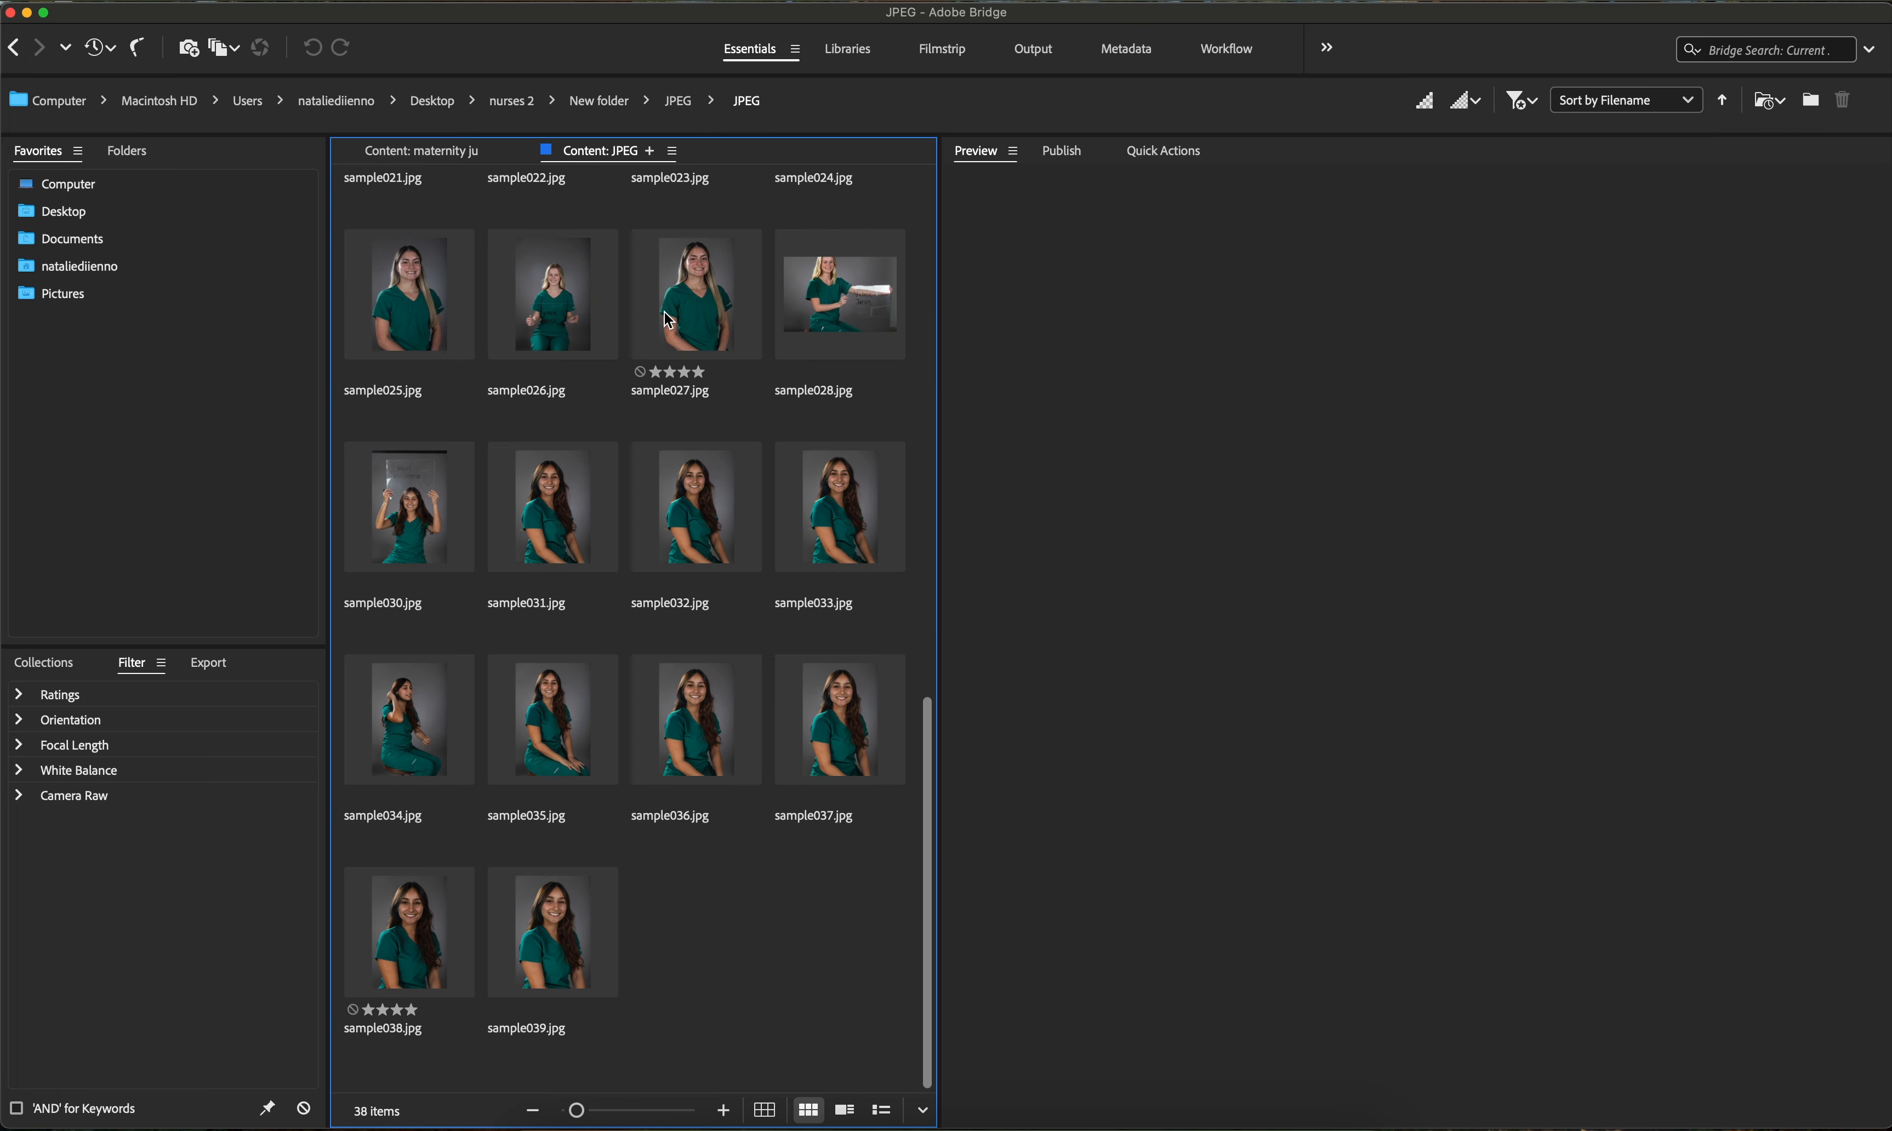
scroll(668, 319, up, 10)
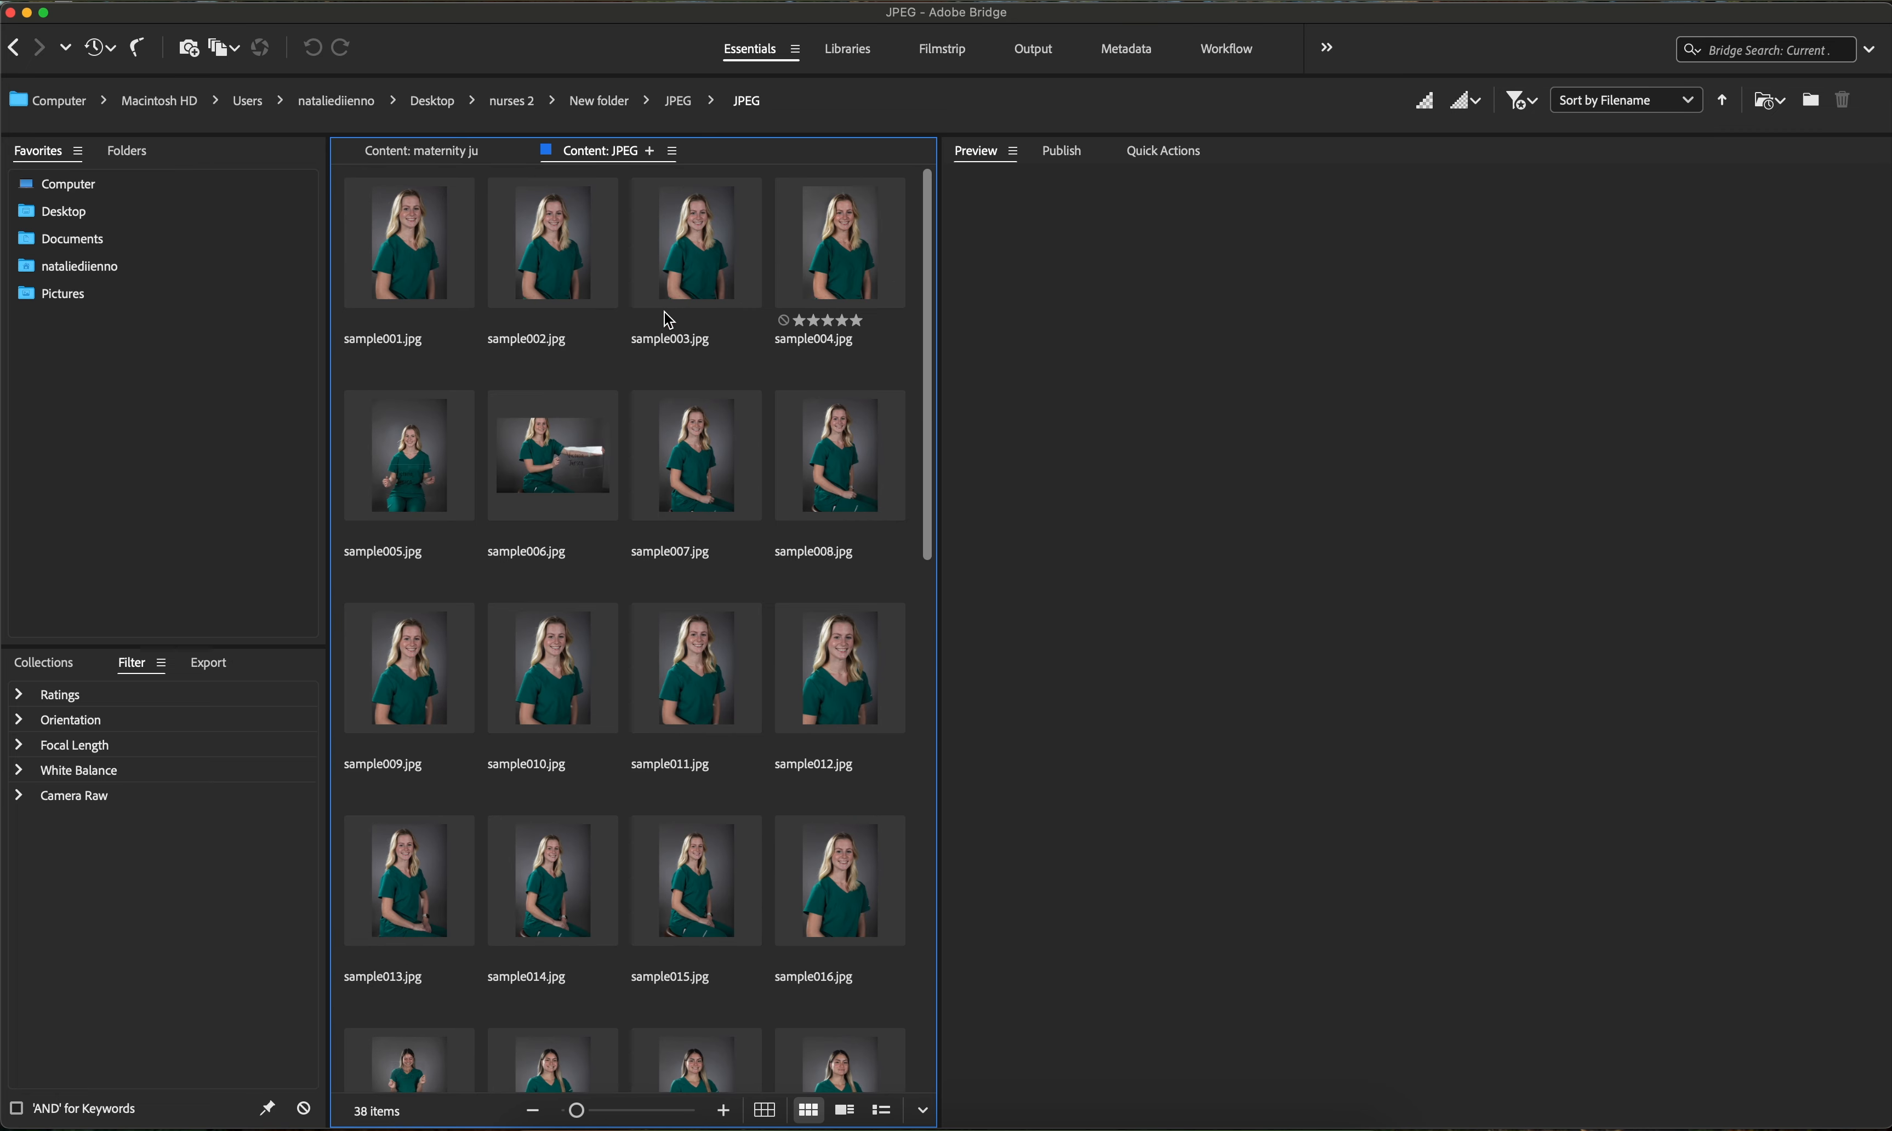
- Select sample001 through sample016 plus sample026 and sample028, then open Batch Rename
click(417, 219)
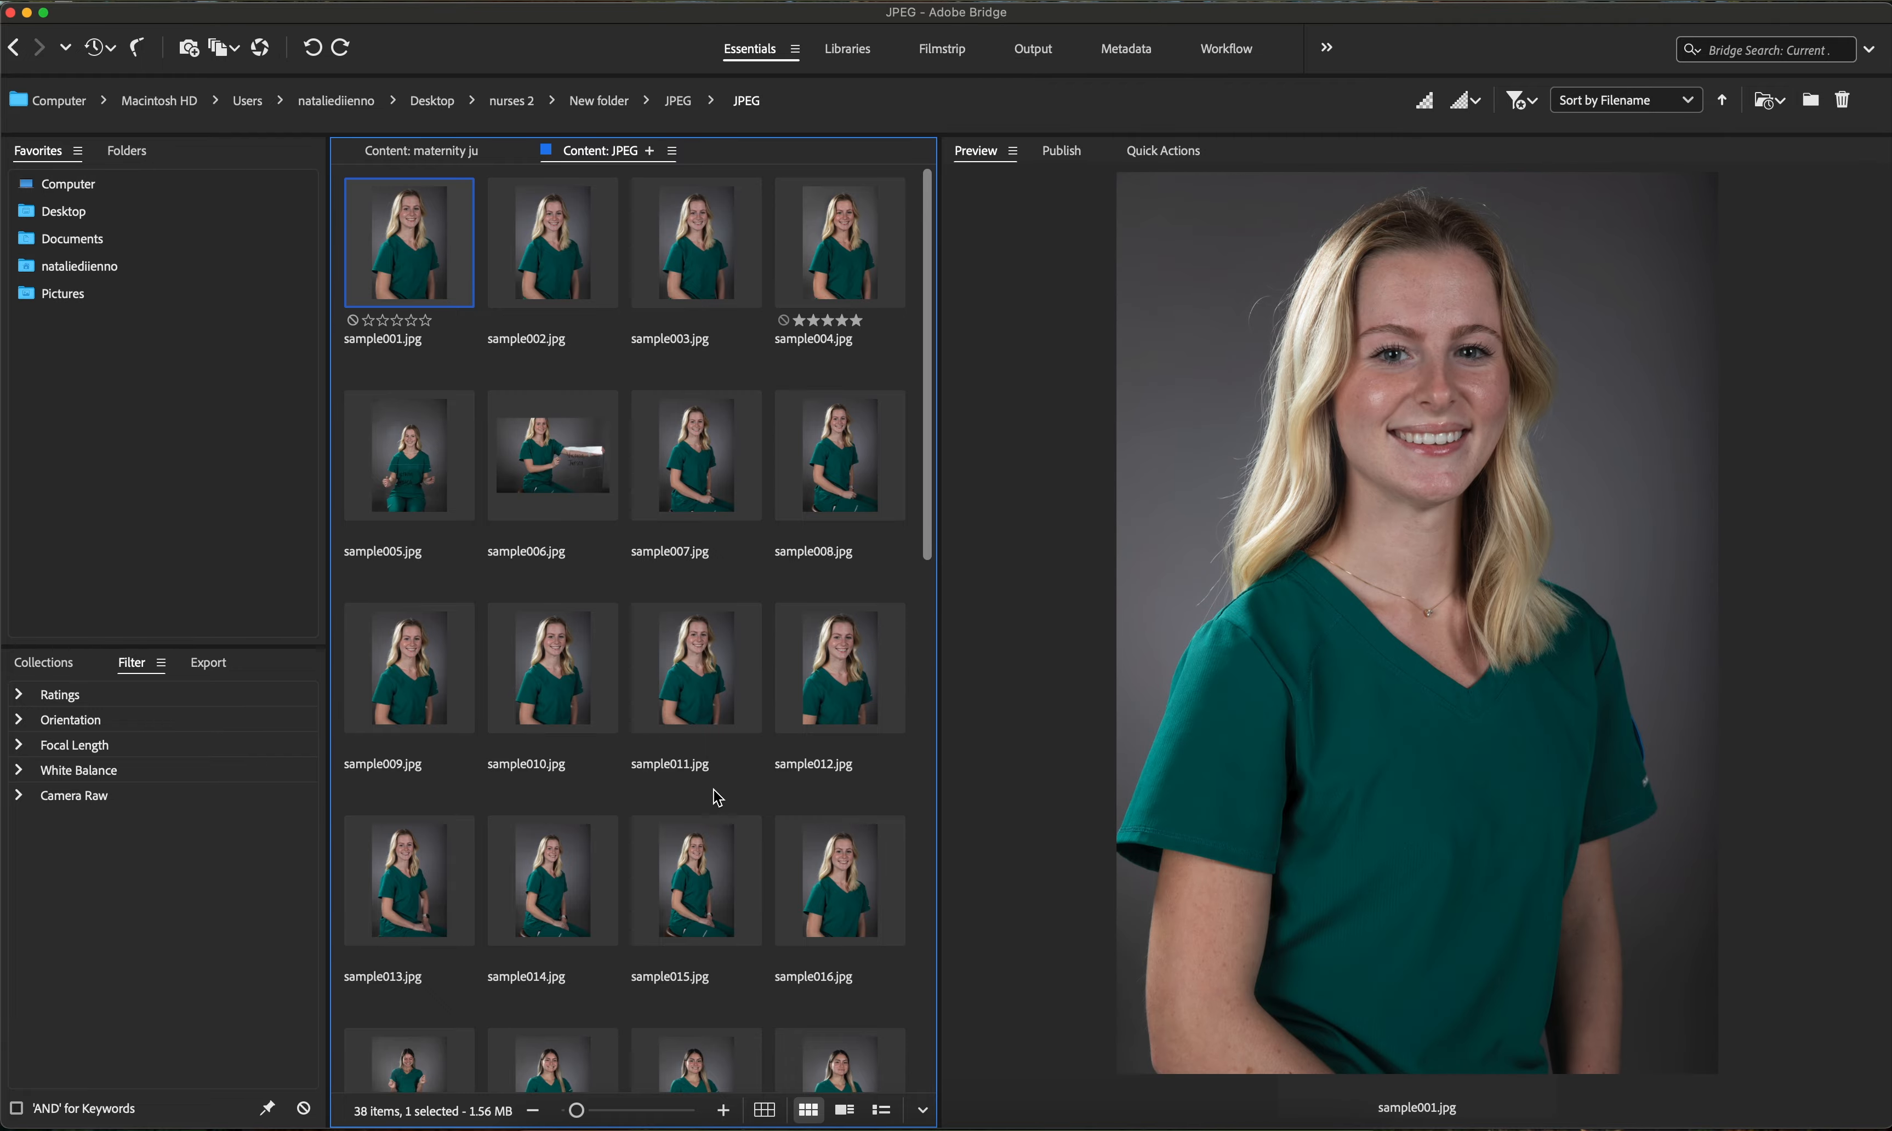
scroll(716, 797, down, 8)
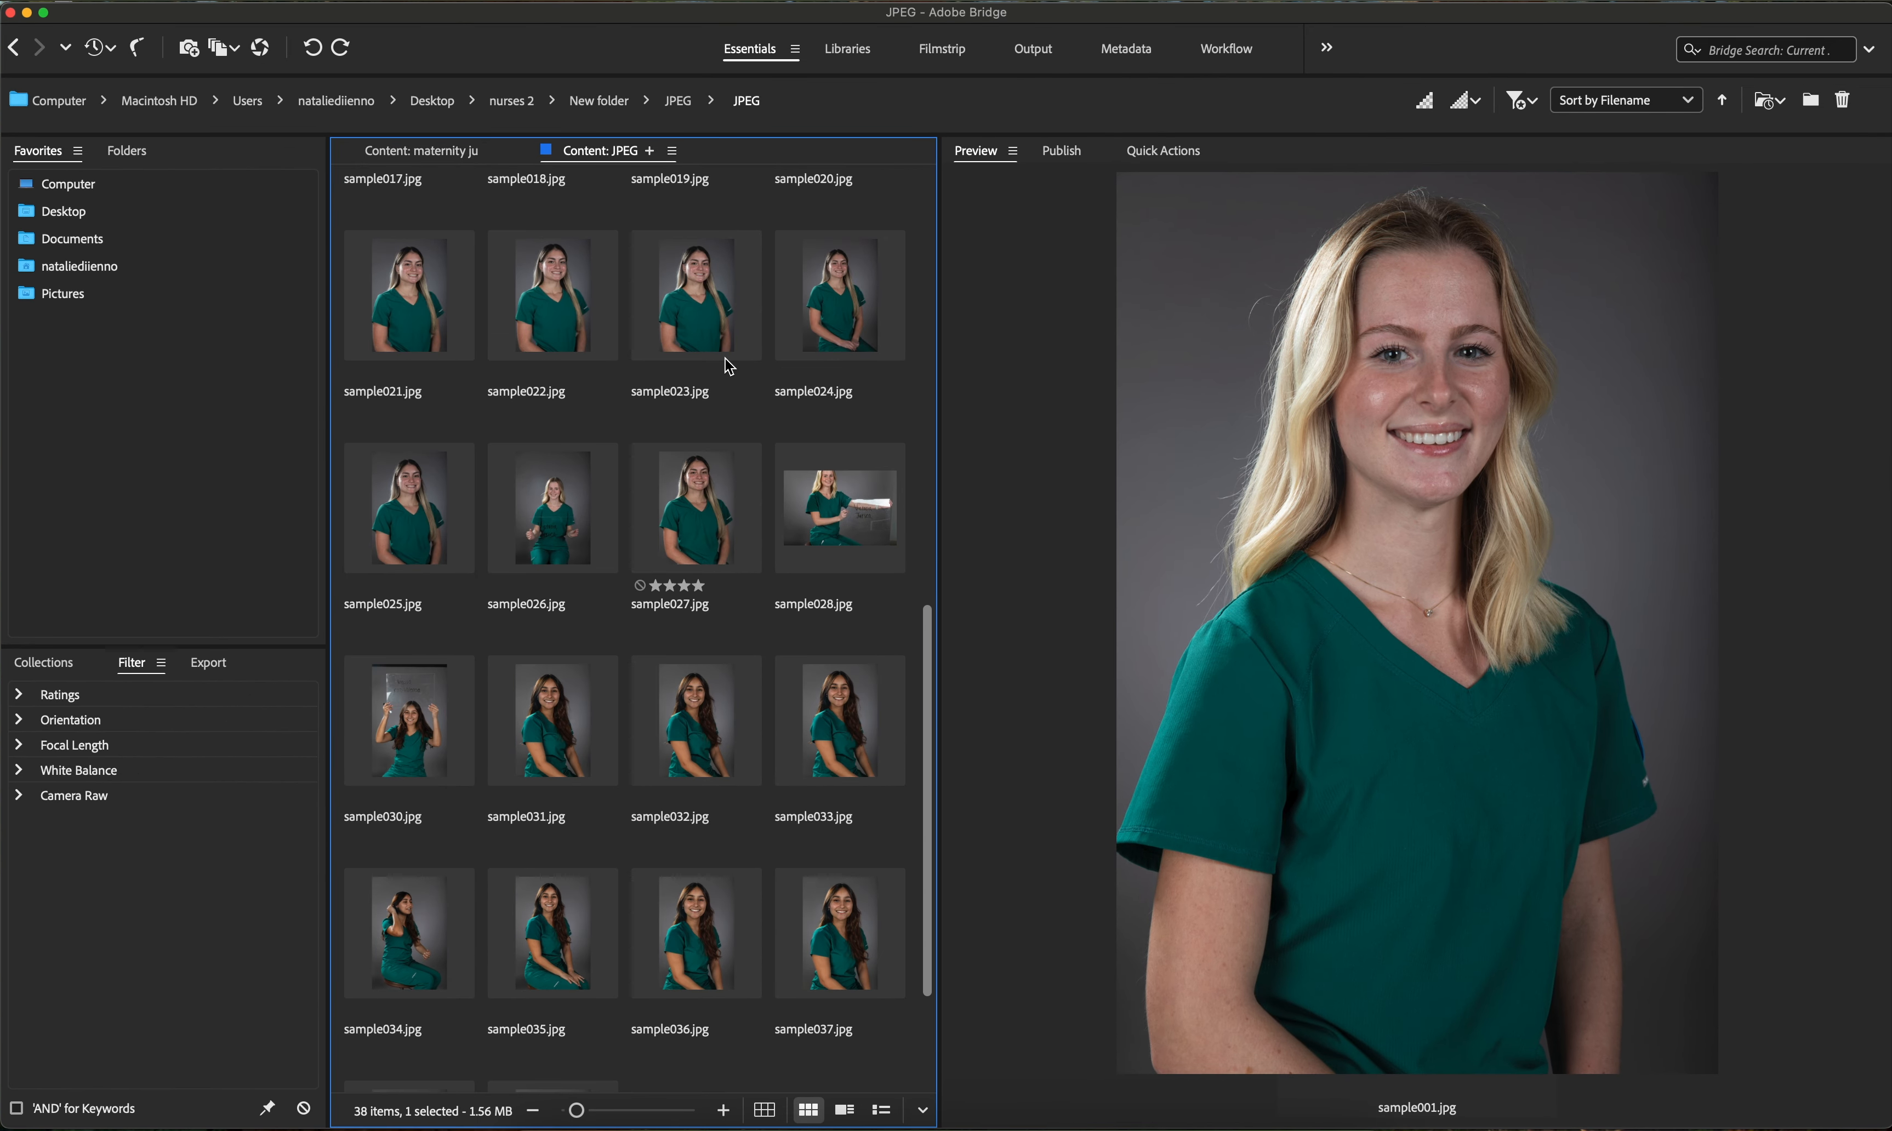
scroll(743, 364, up, 5)
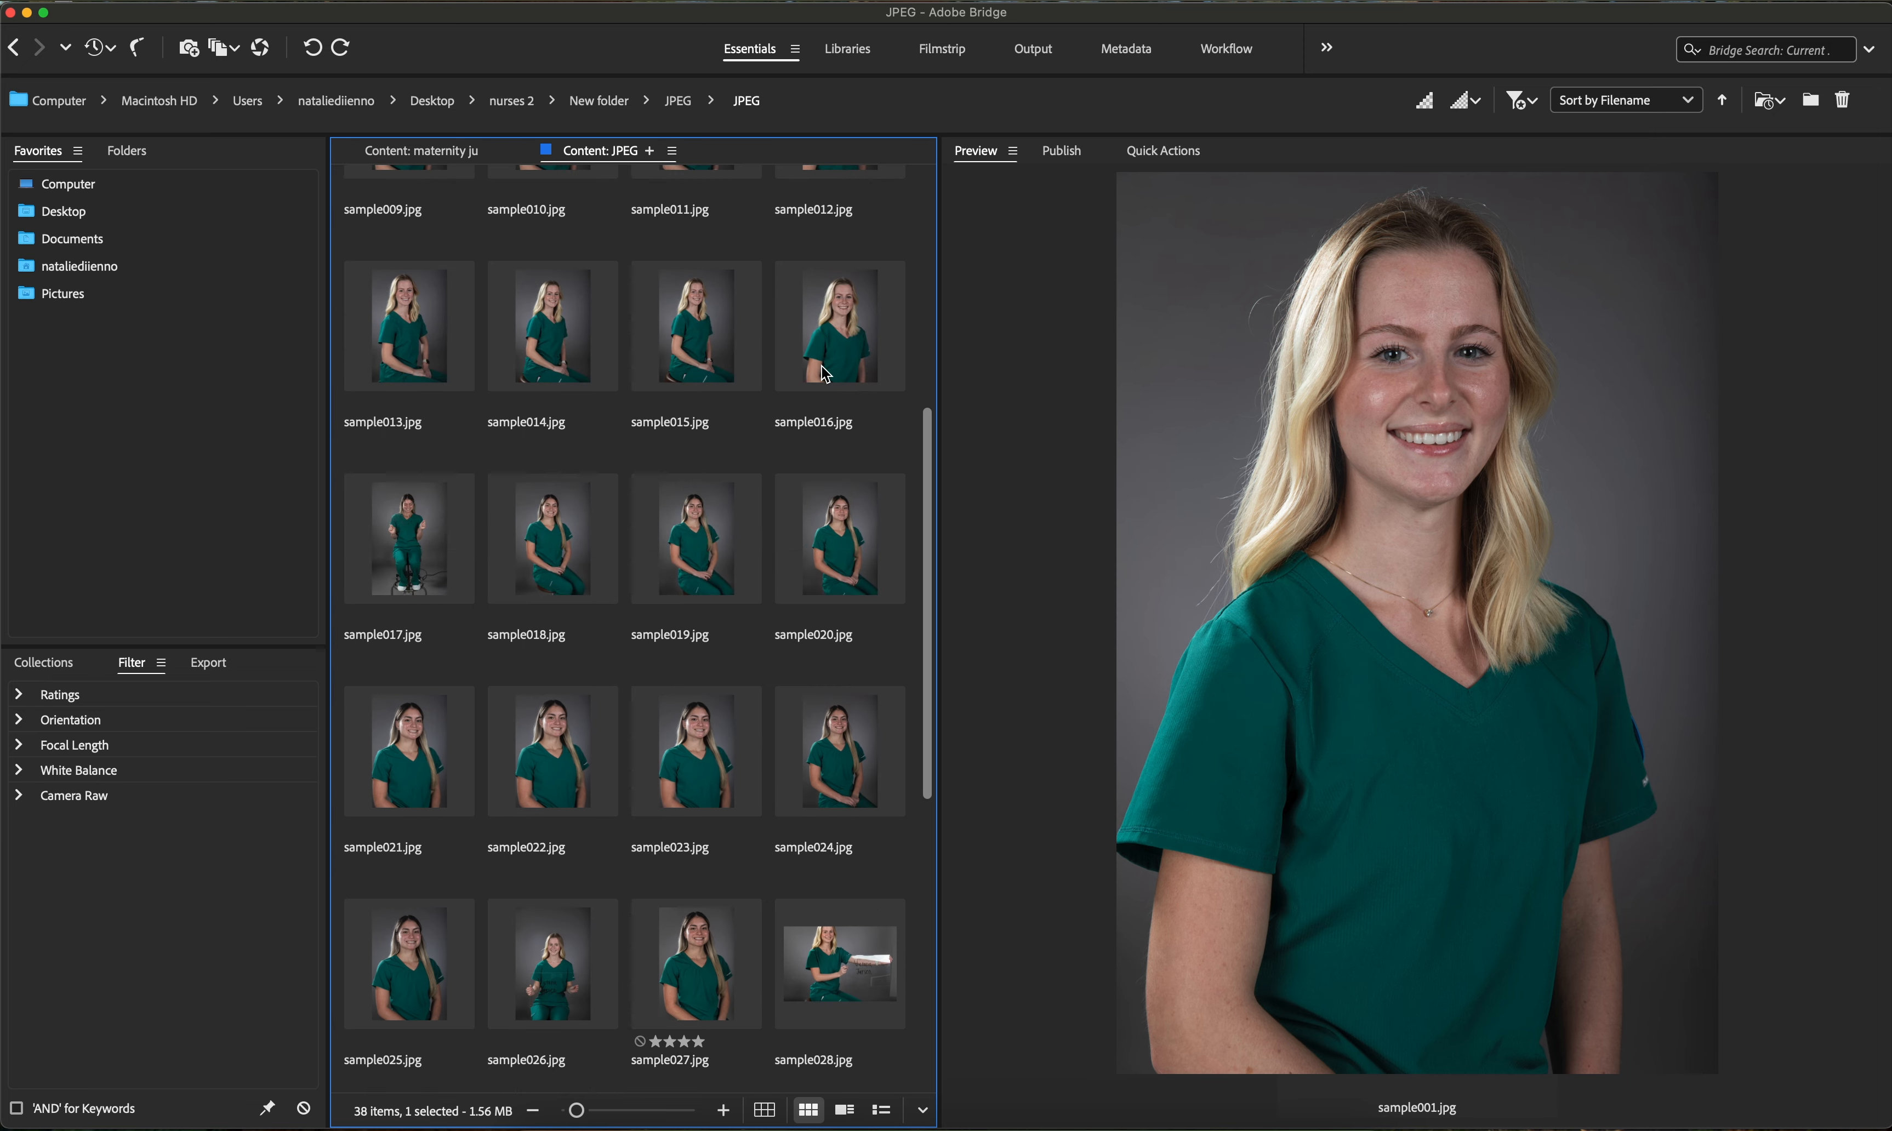
shift+click(824, 374)
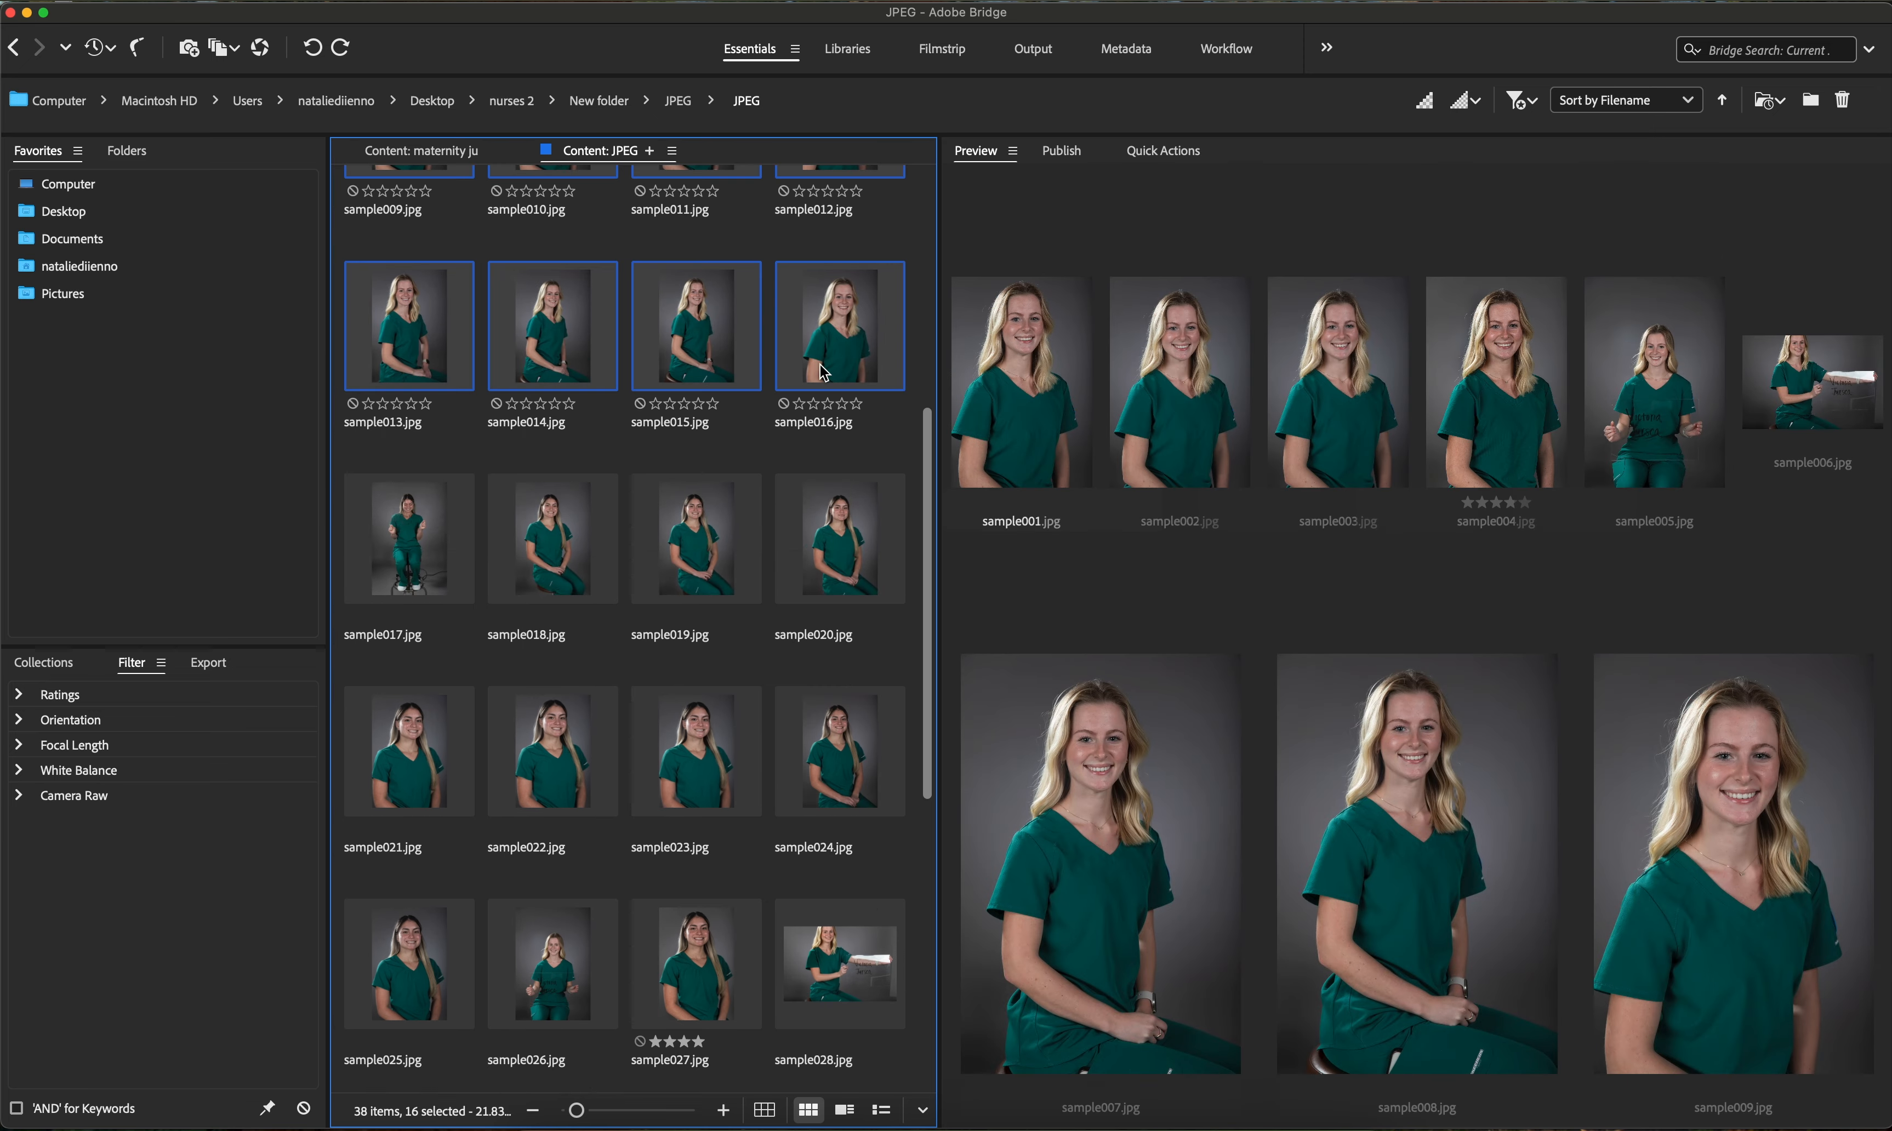
super+click(568, 989)
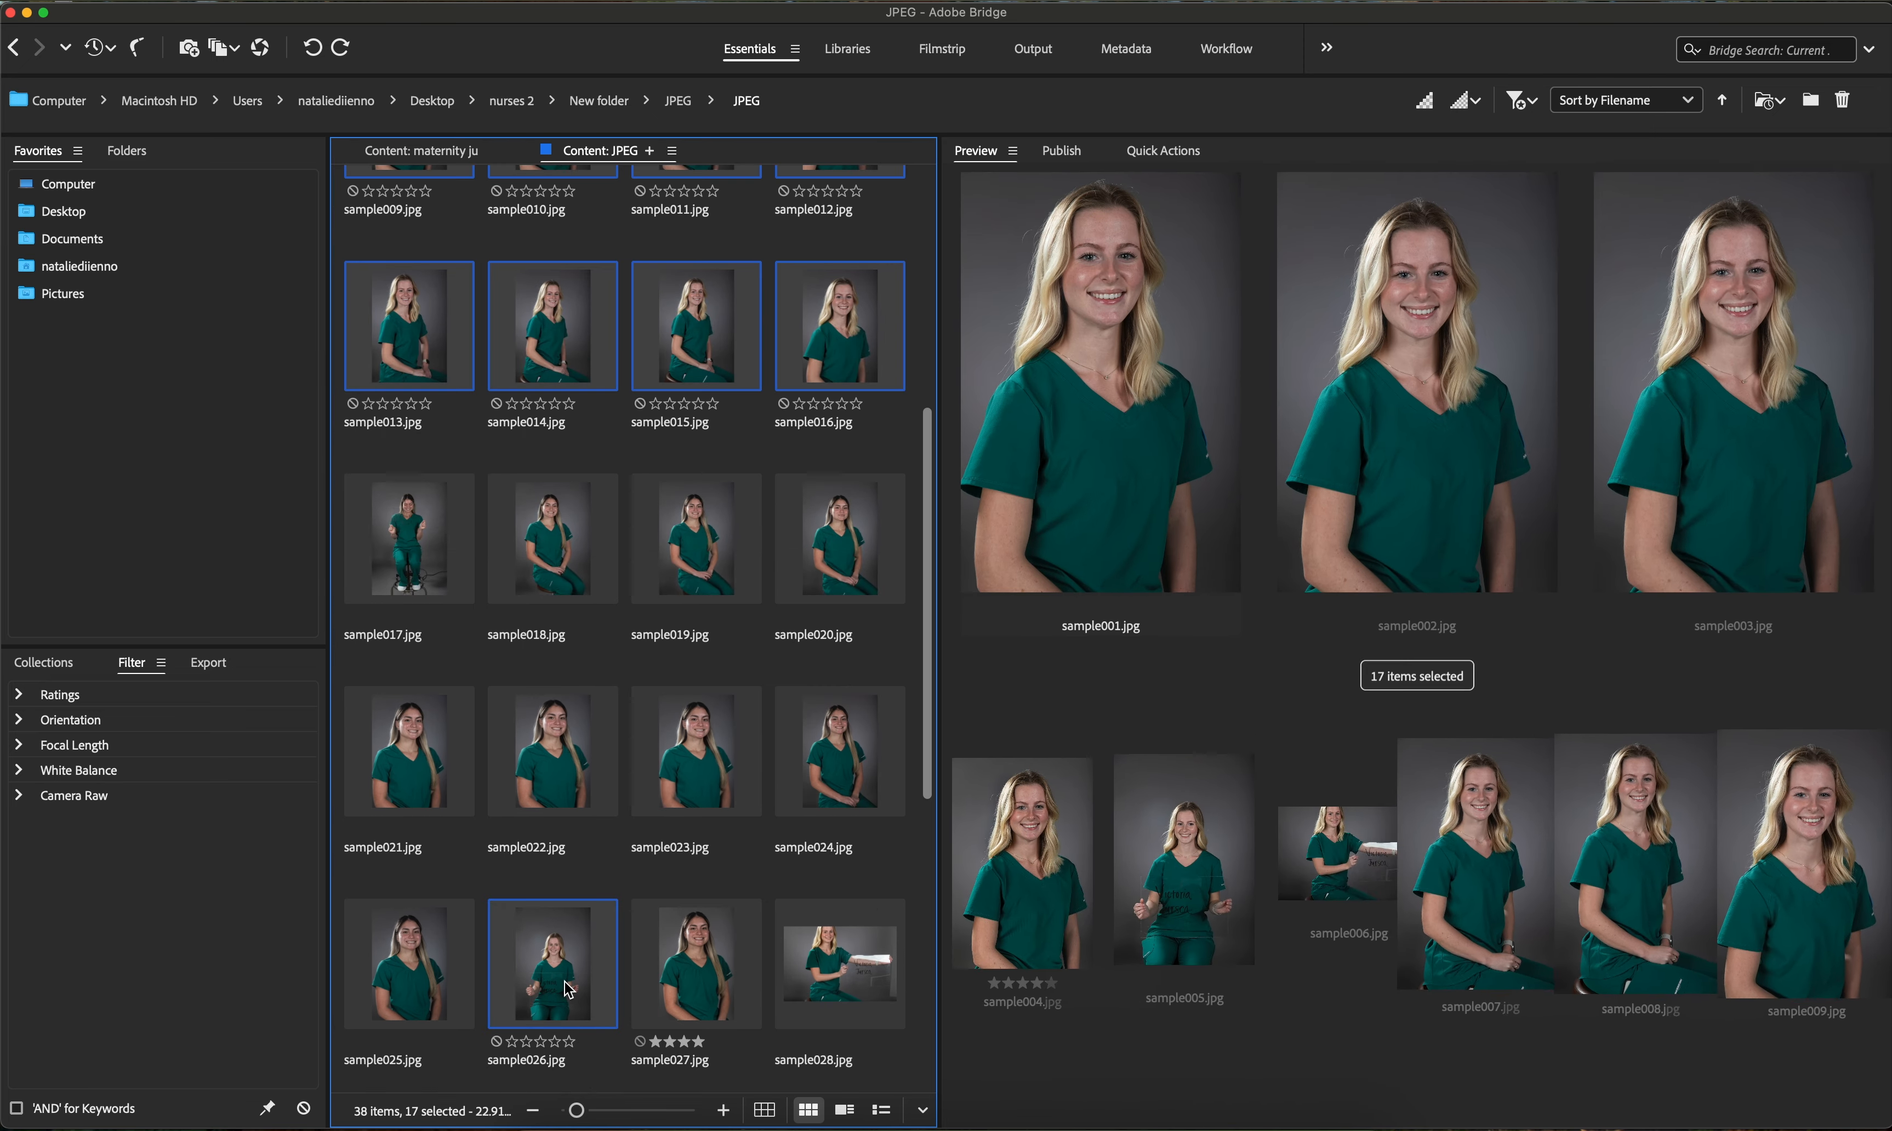
scroll(701, 700, down, 5)
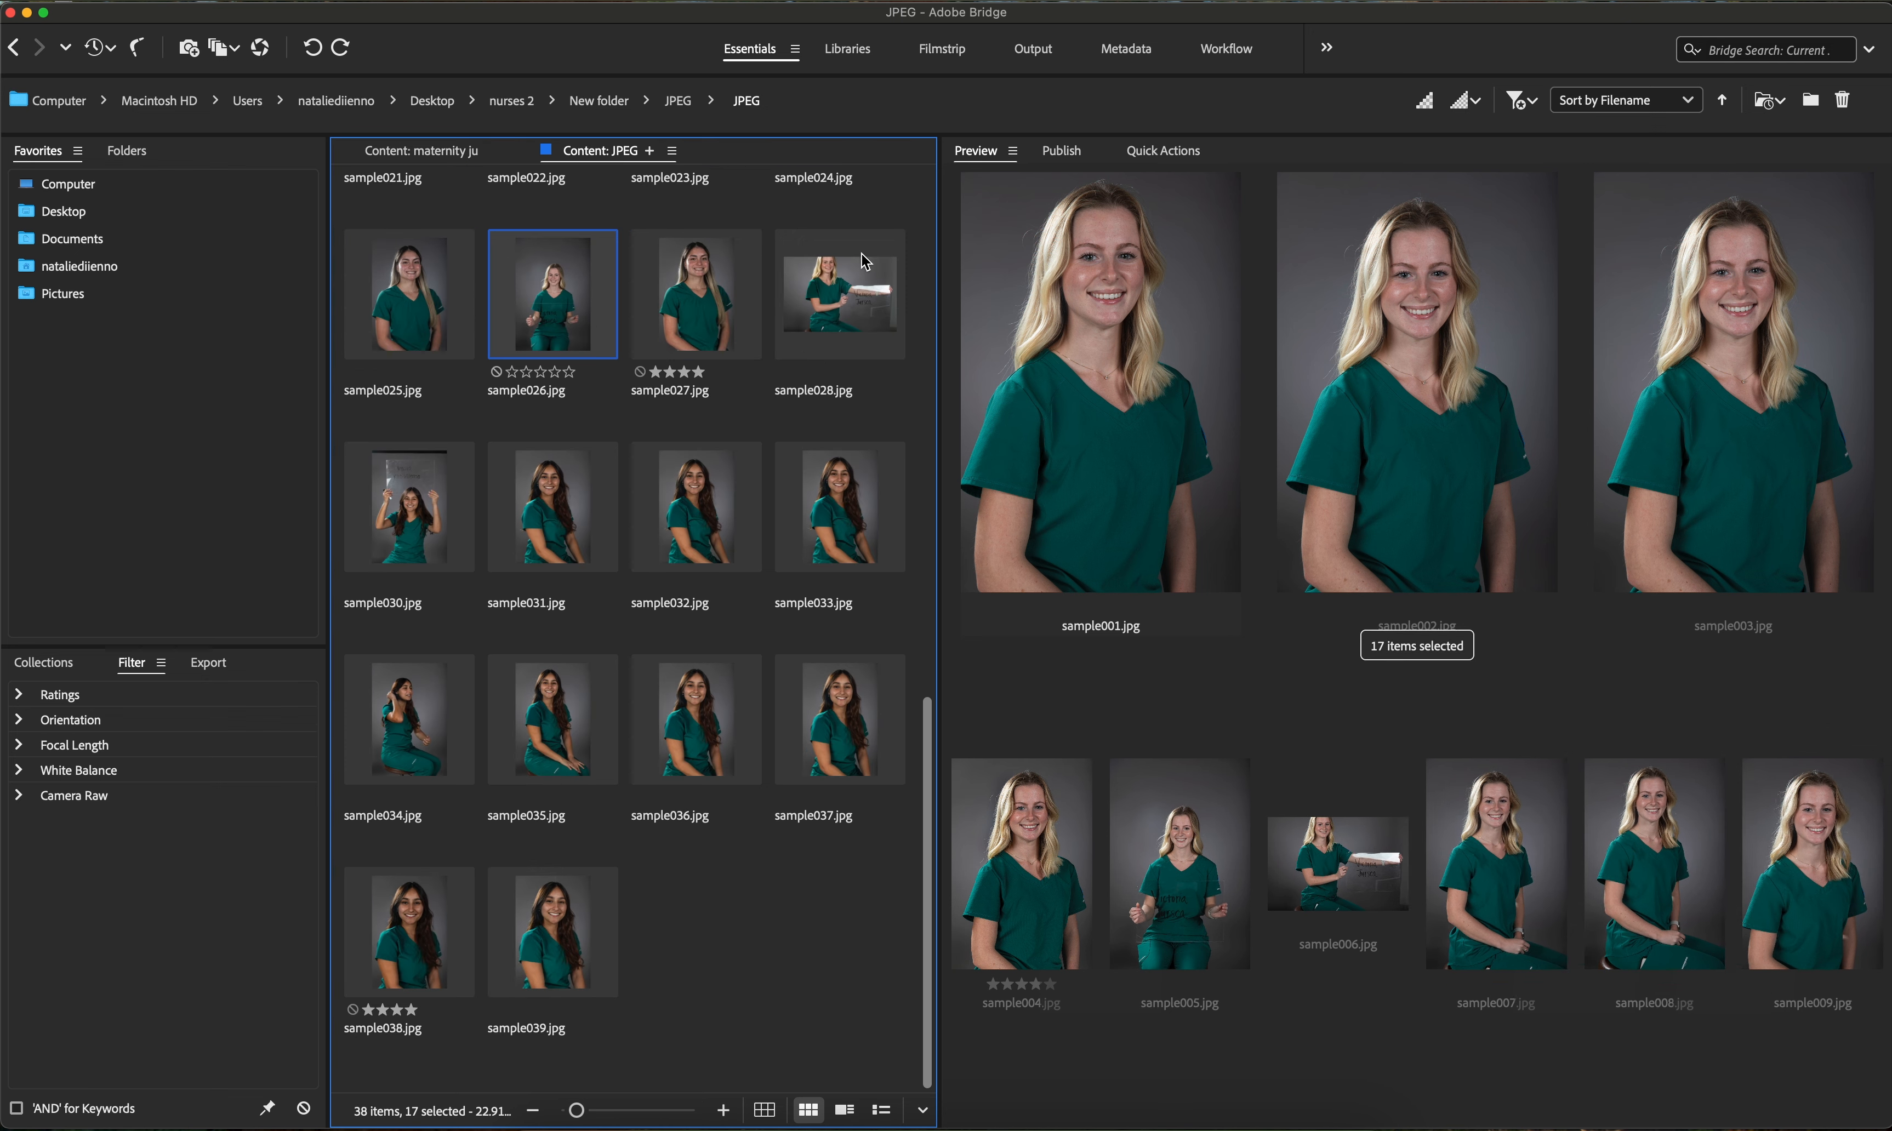
super+click(836, 305)
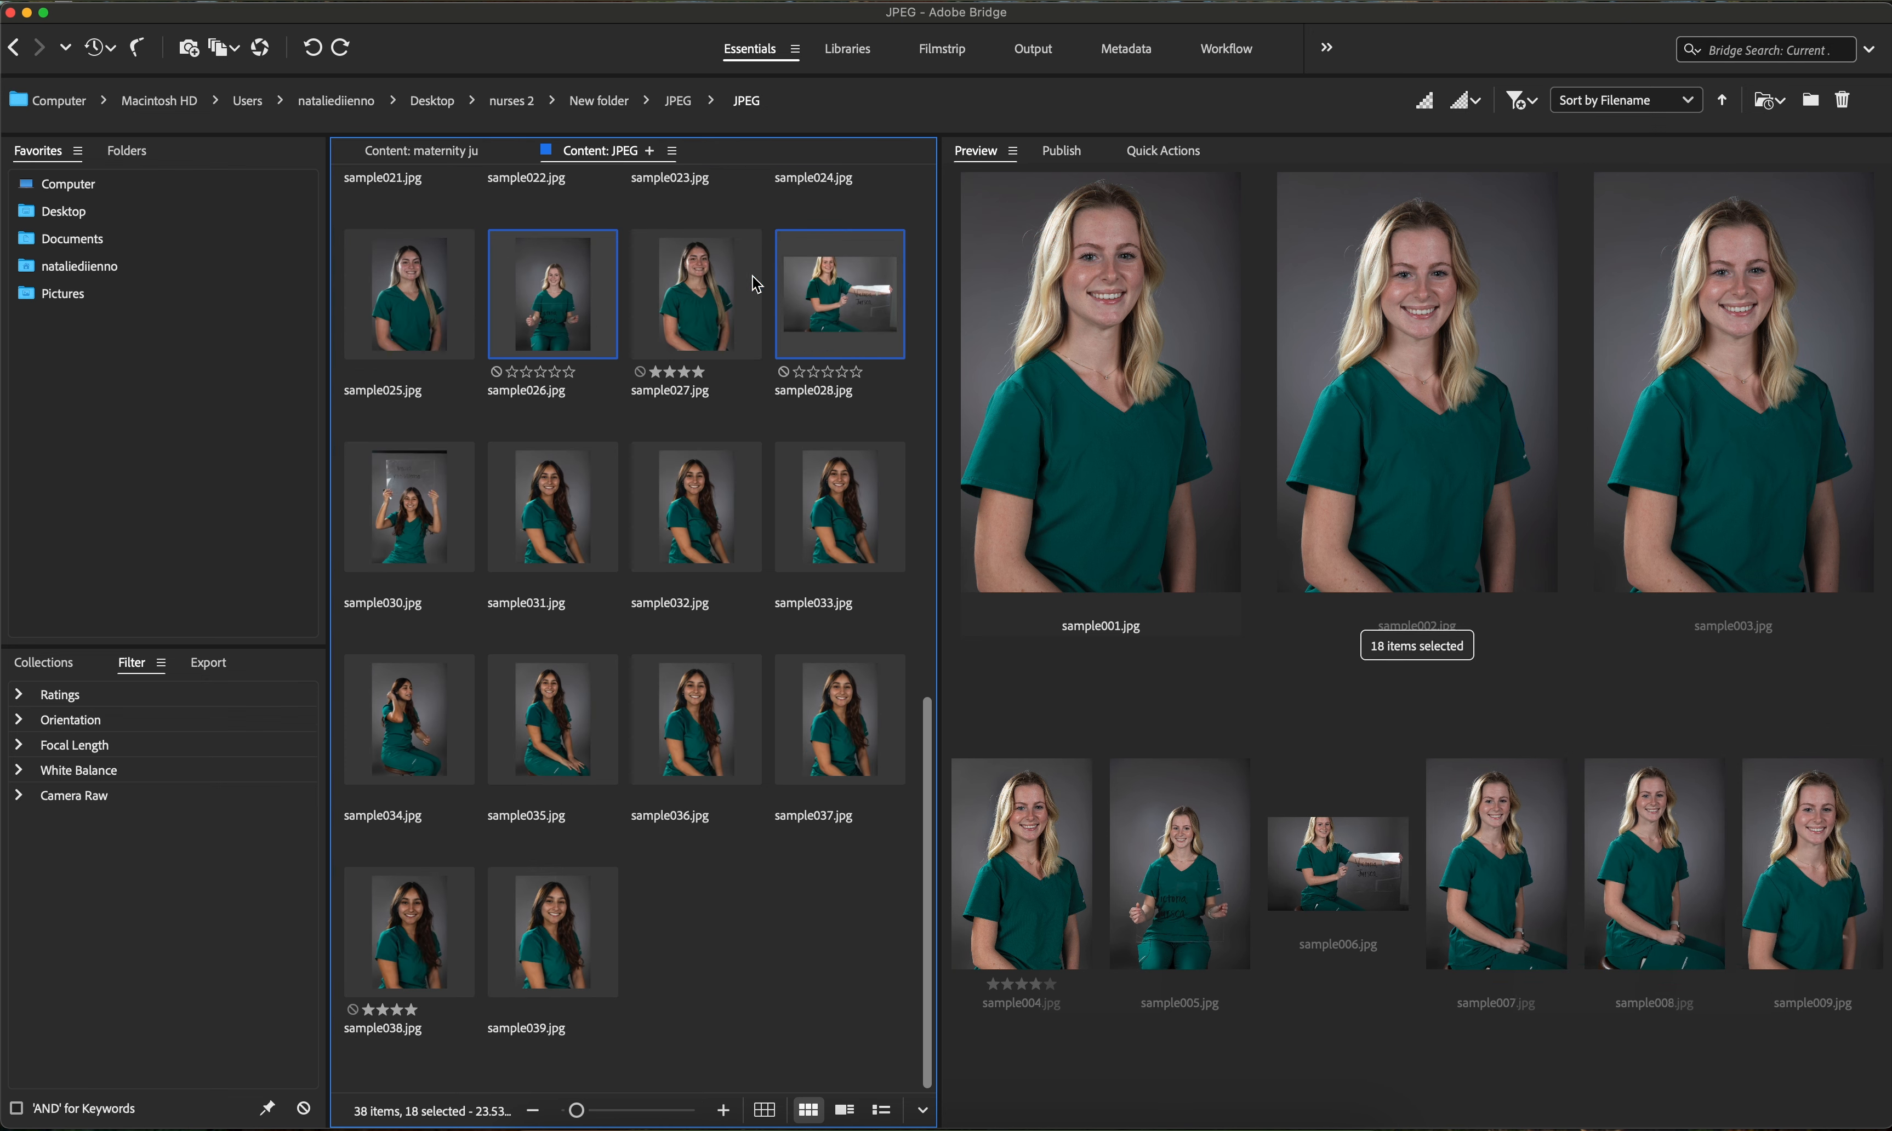
scroll(726, 534, up, 6)
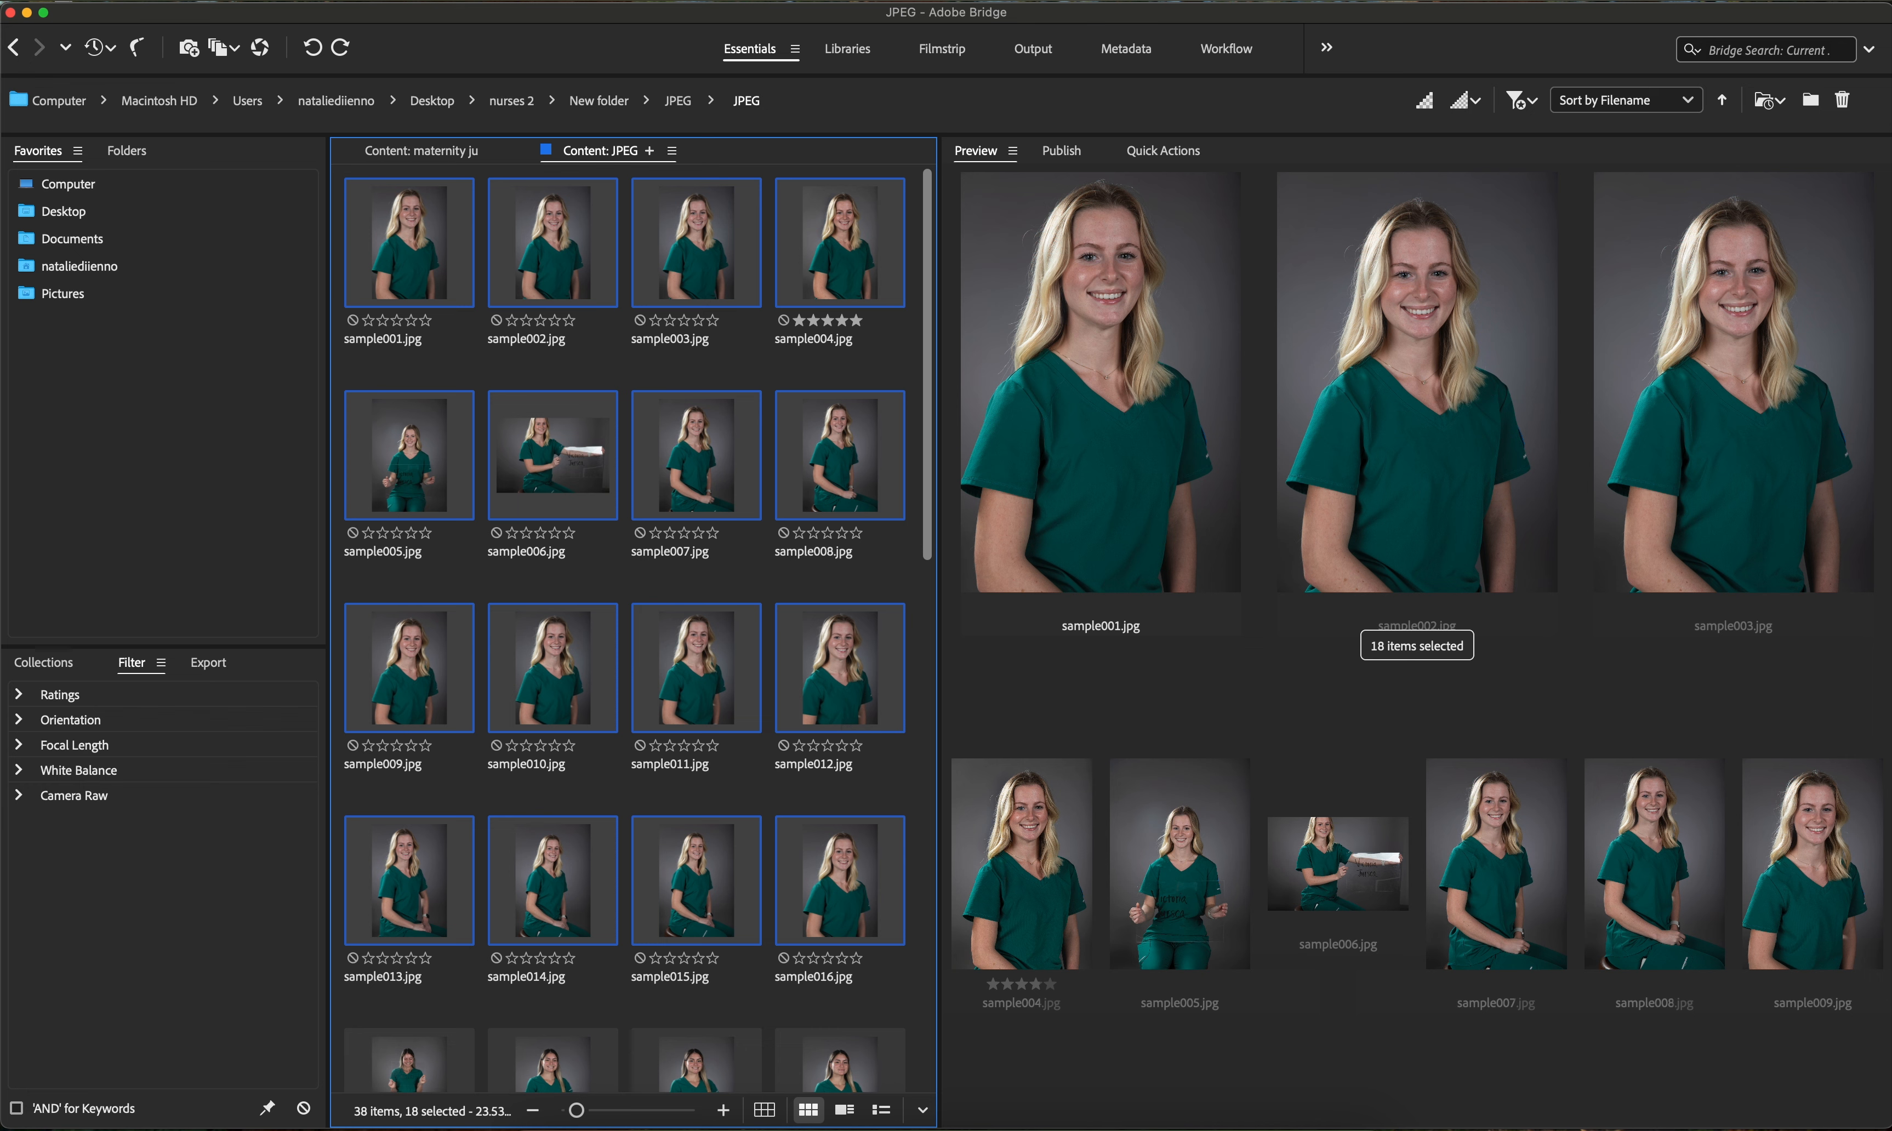
click(503, 0)
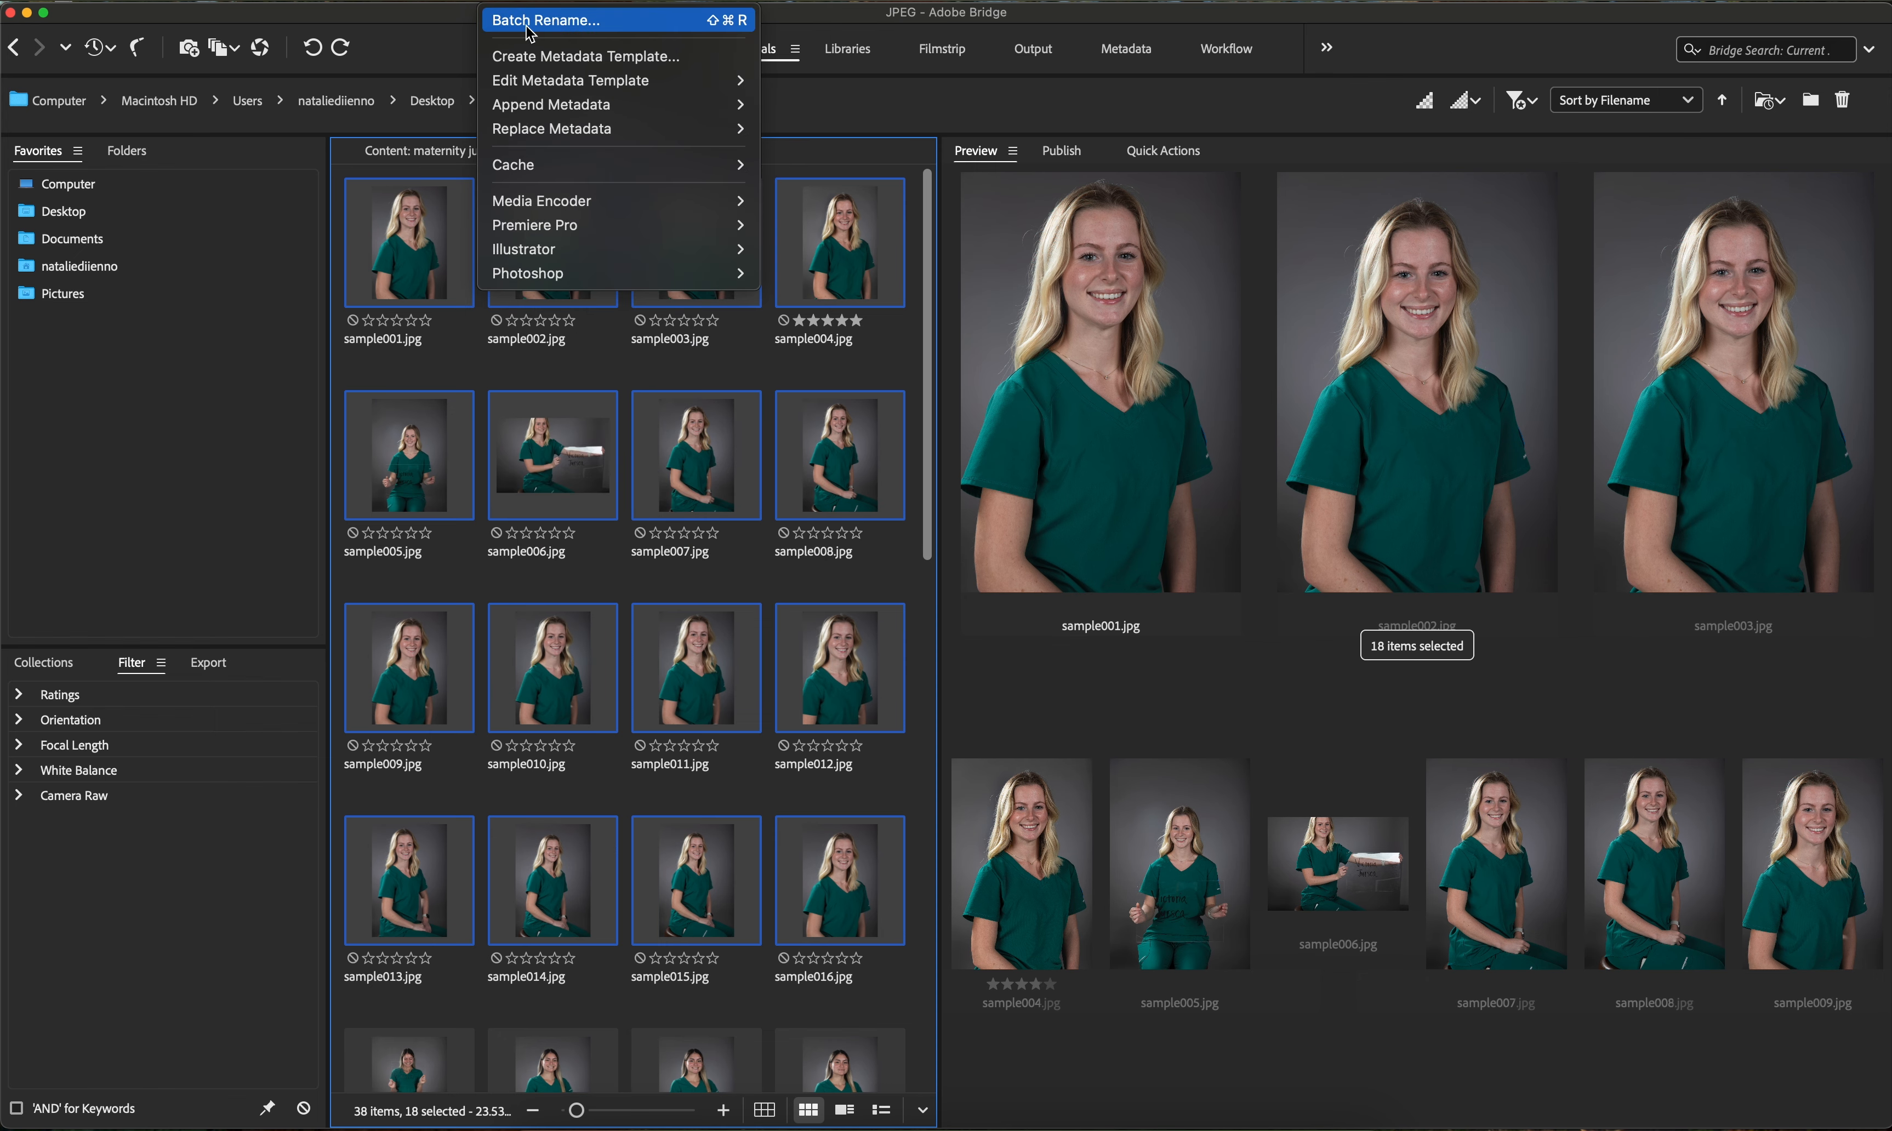
click(529, 23)
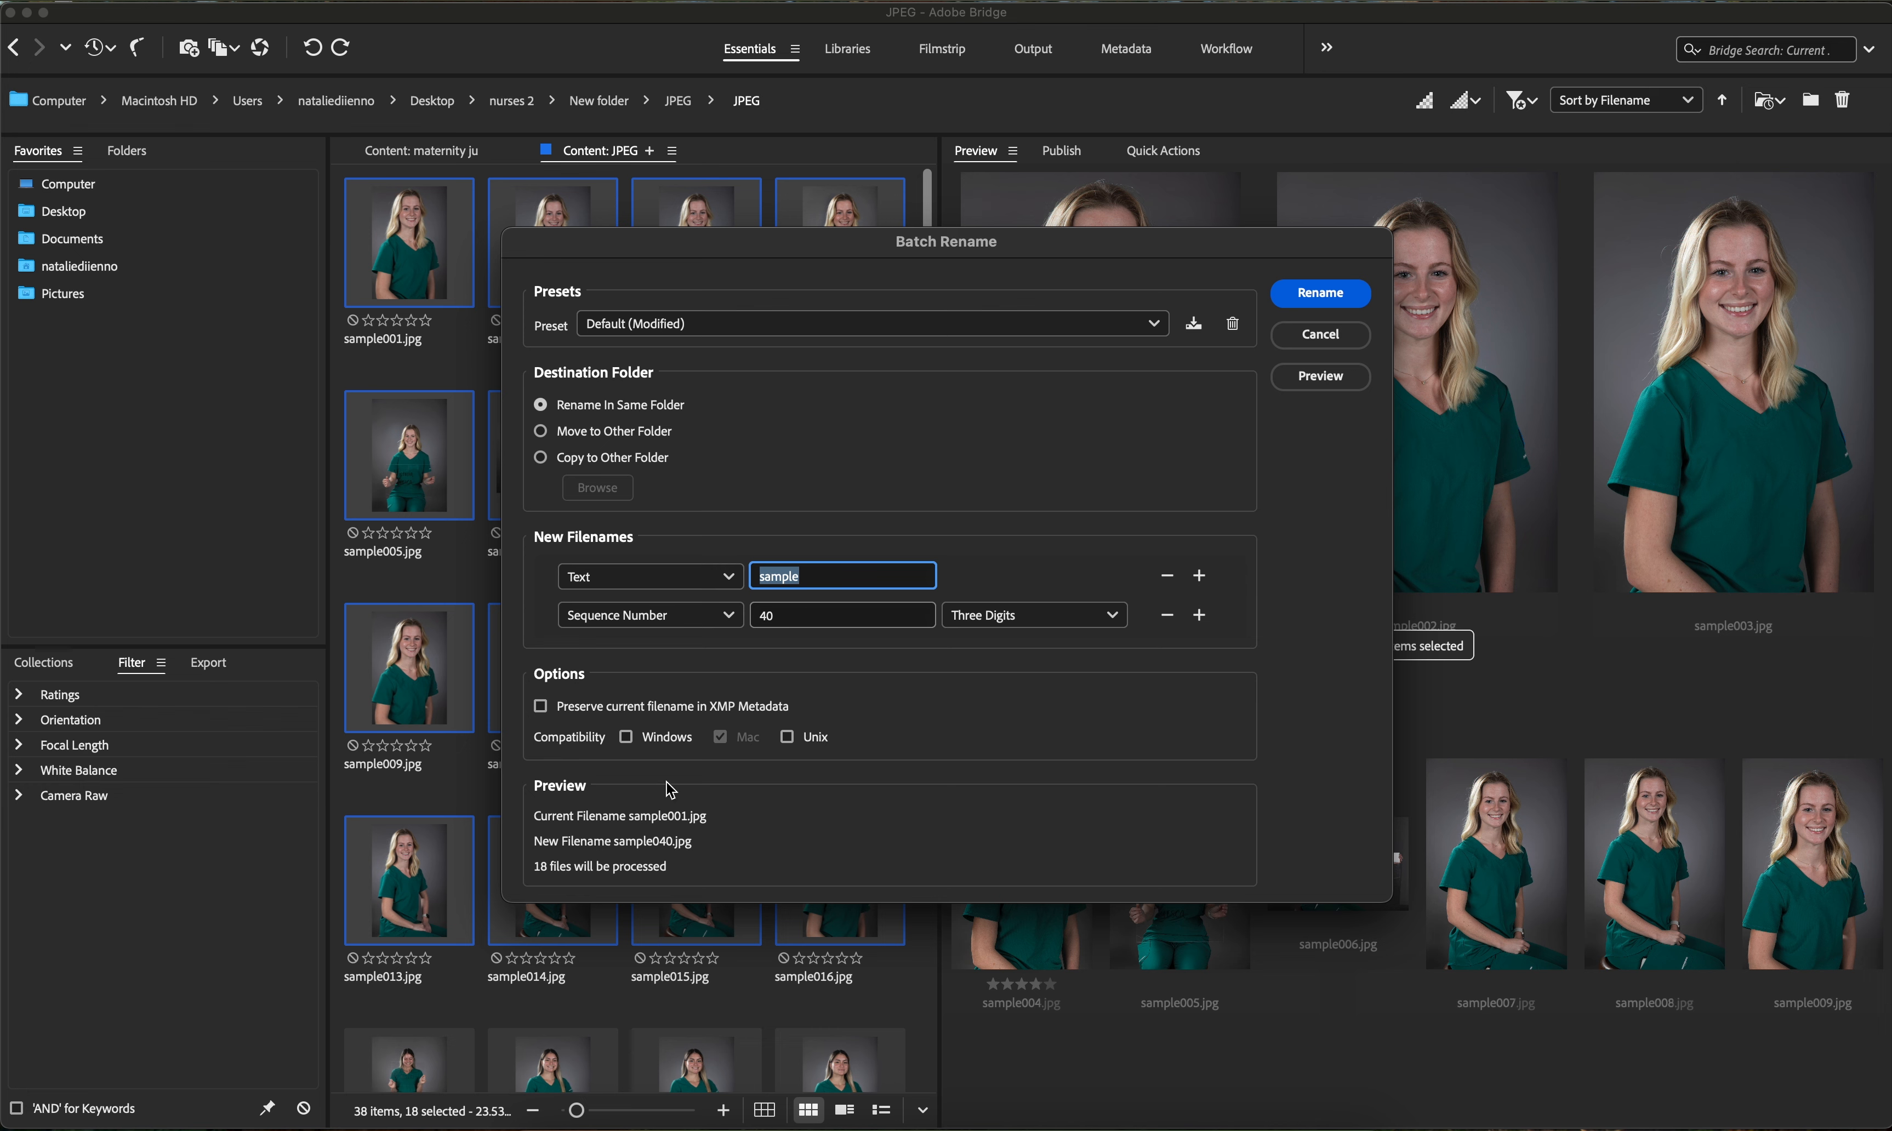
- Set the sequence number to start at 1 and use Two Digits
click(779, 615)
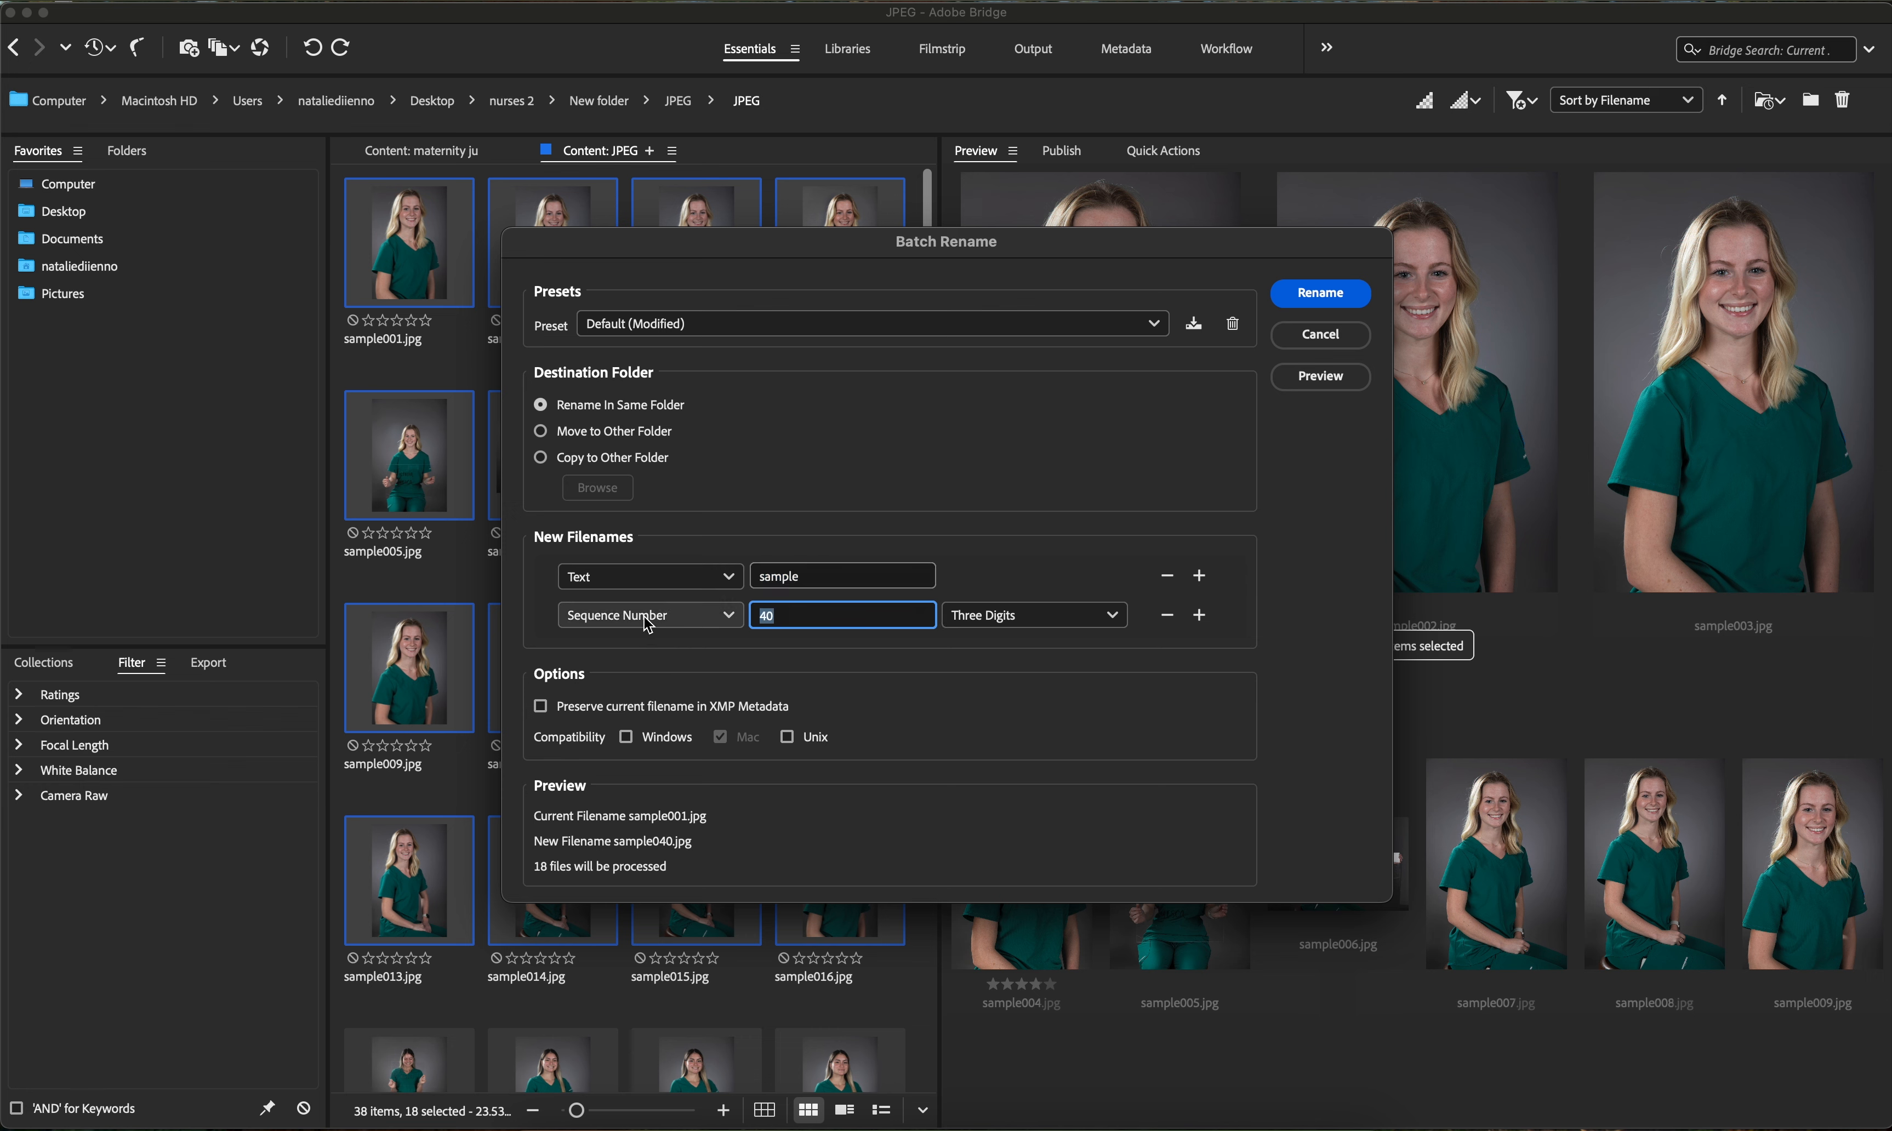
text(1)
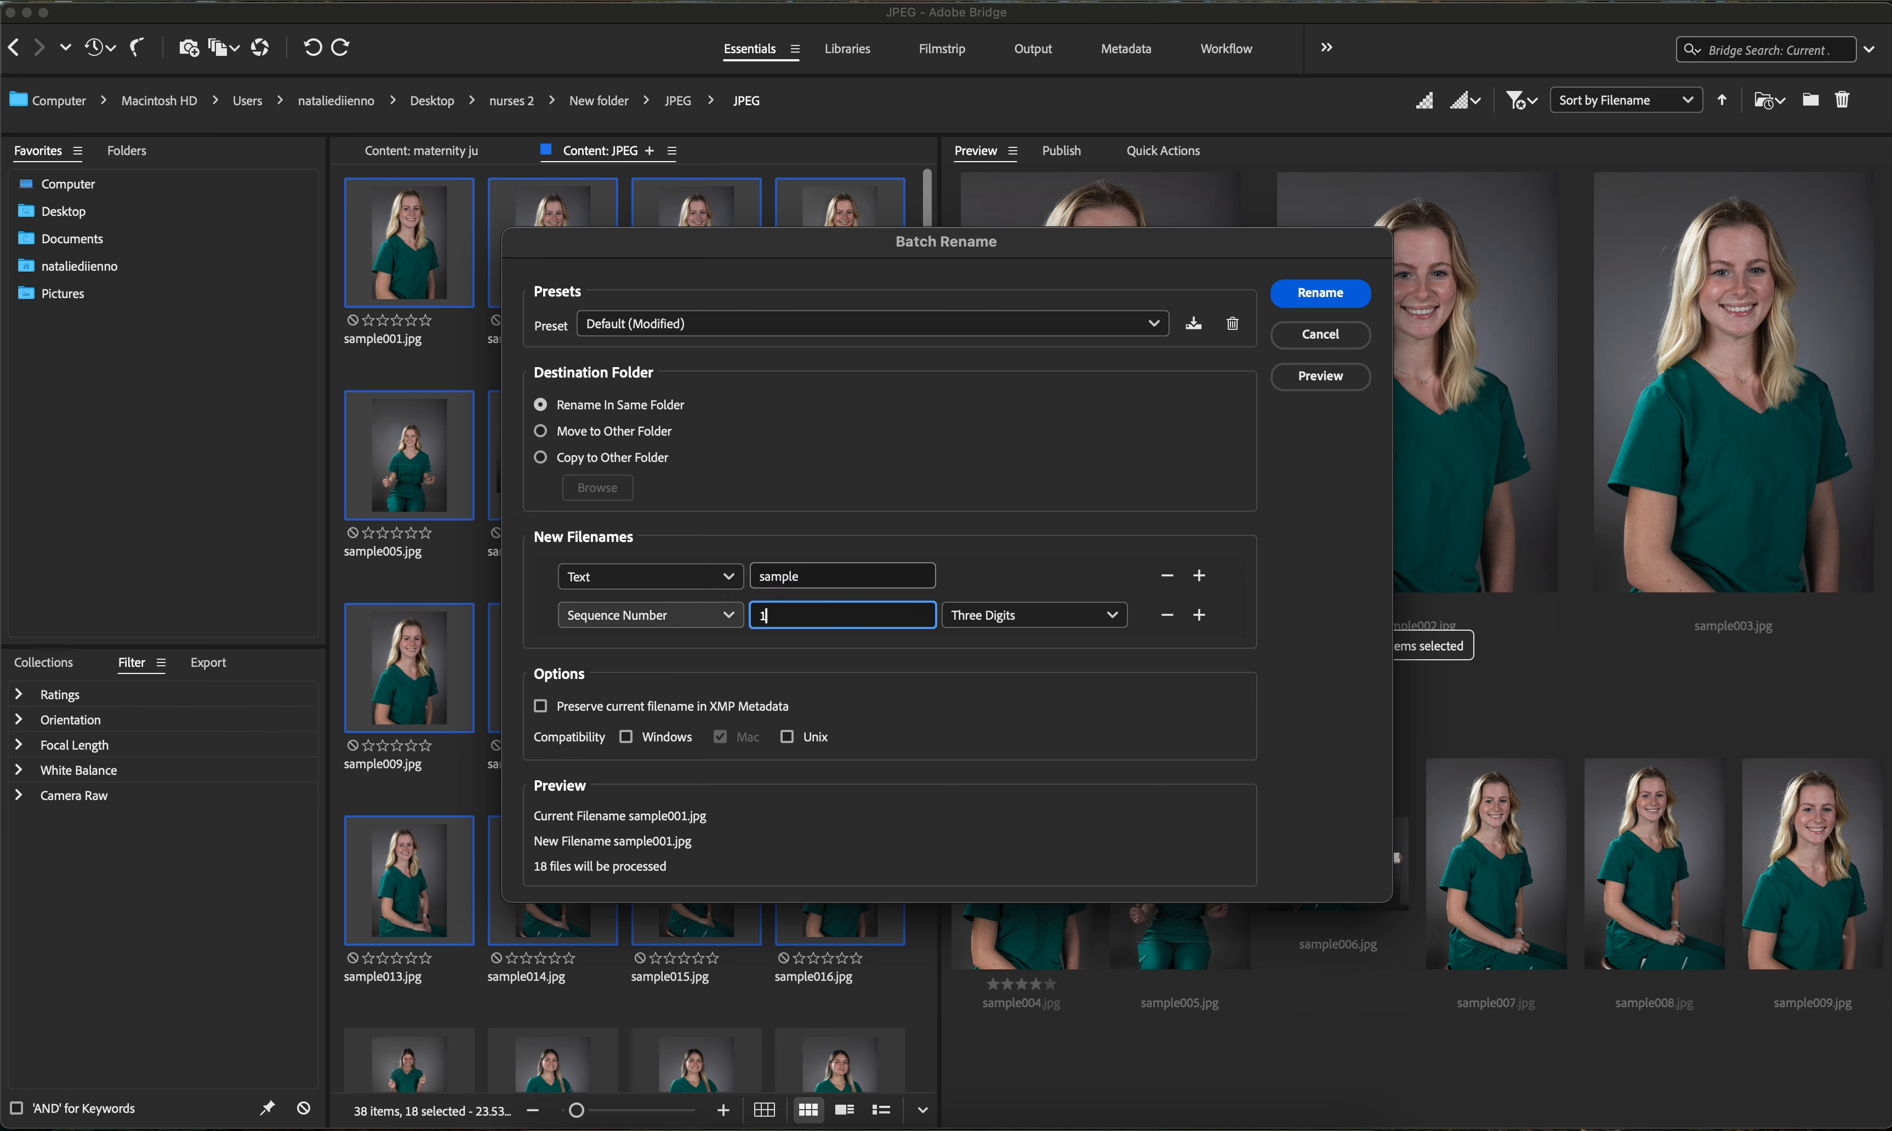
click(1013, 623)
click(1015, 680)
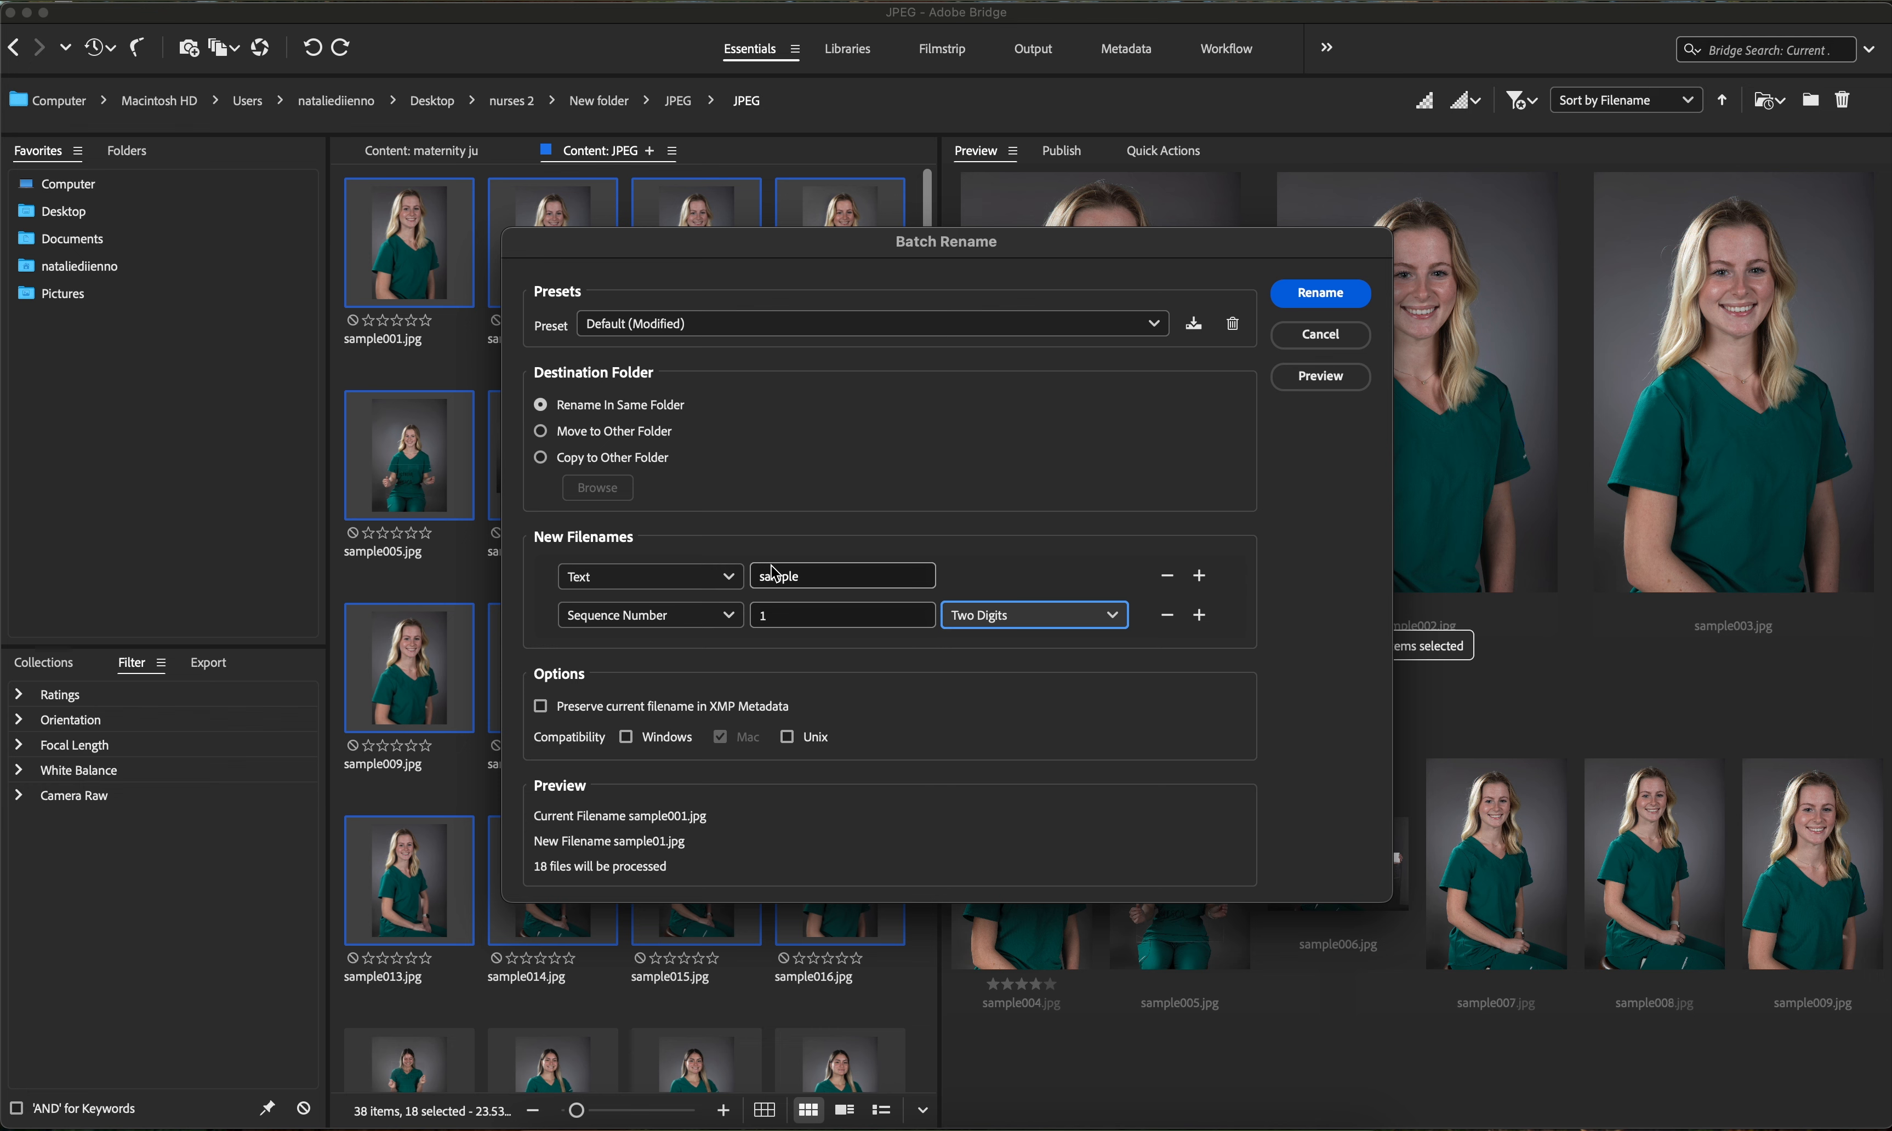
- Replace the first text segment with the photographer's full name followed by an underscore
double_click(873, 585)
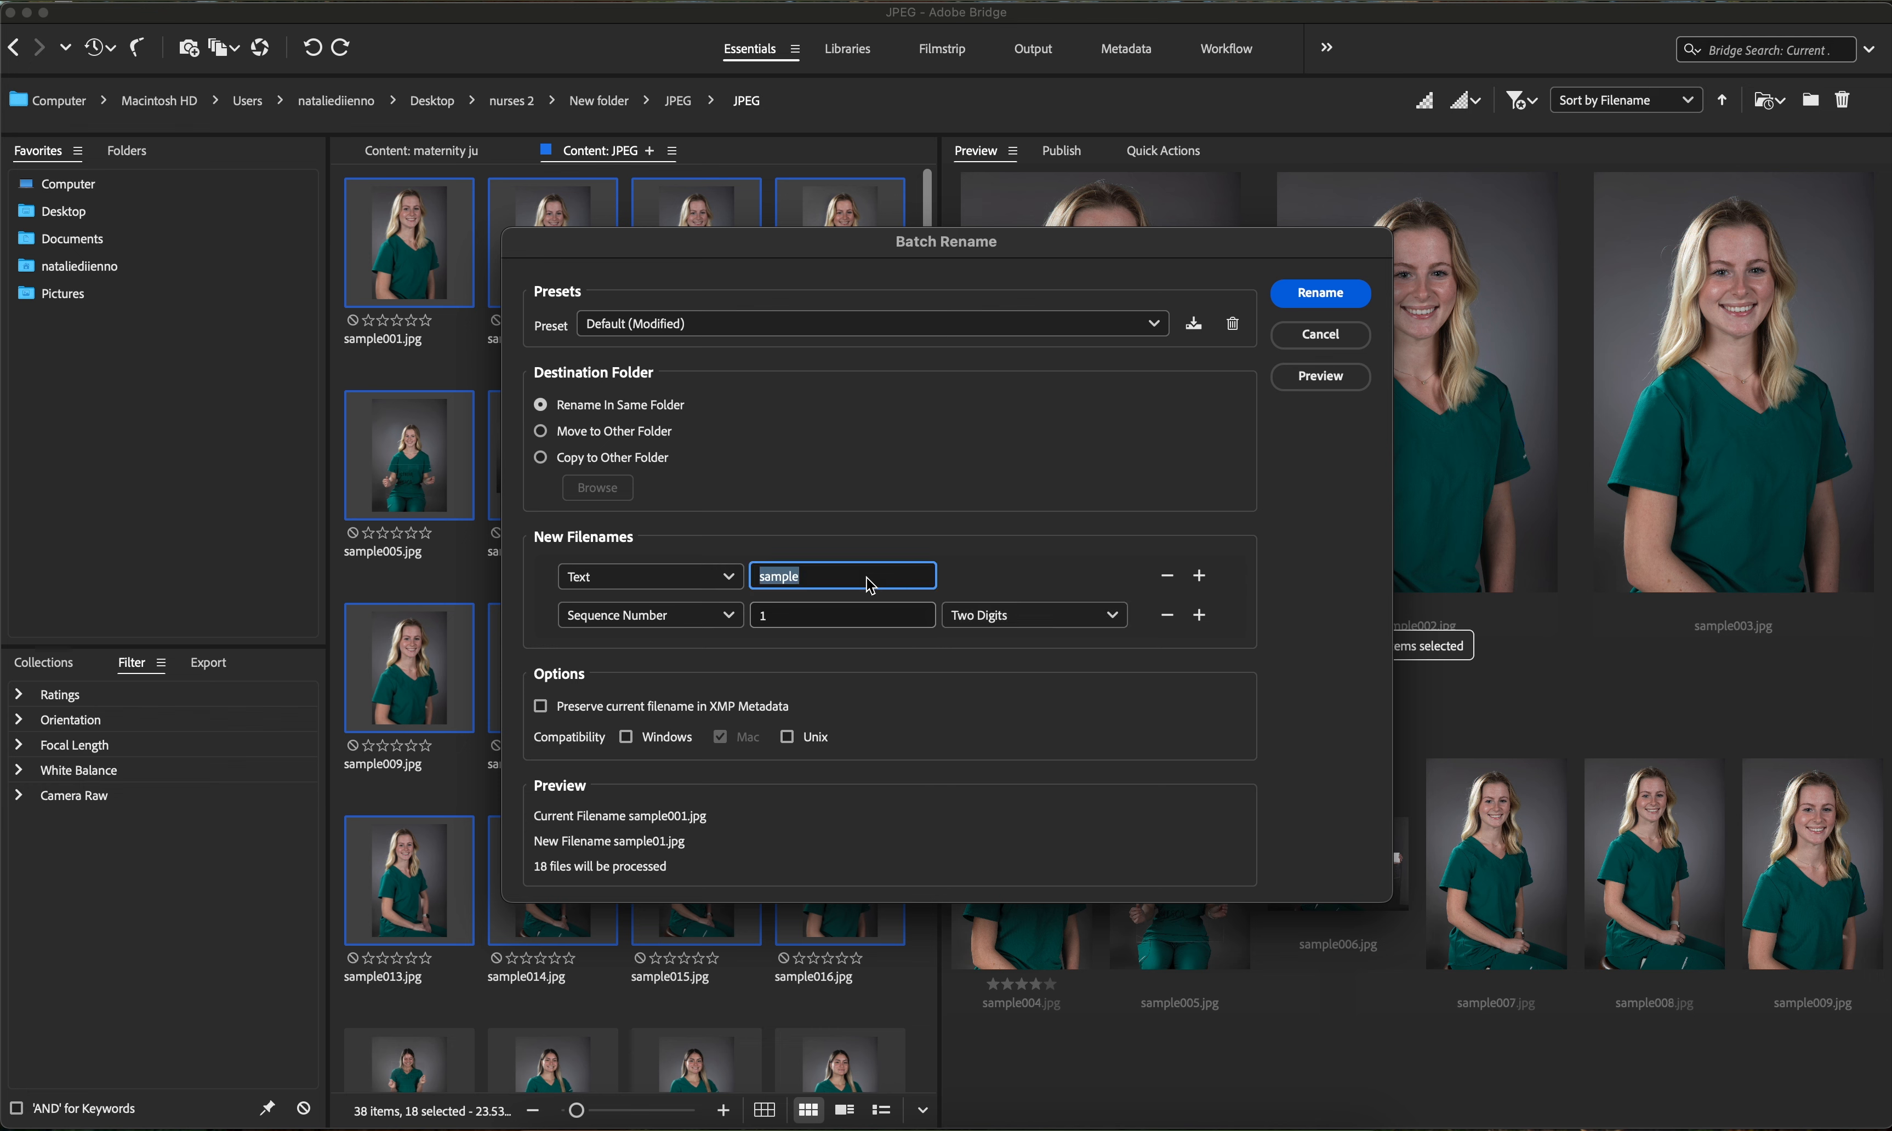
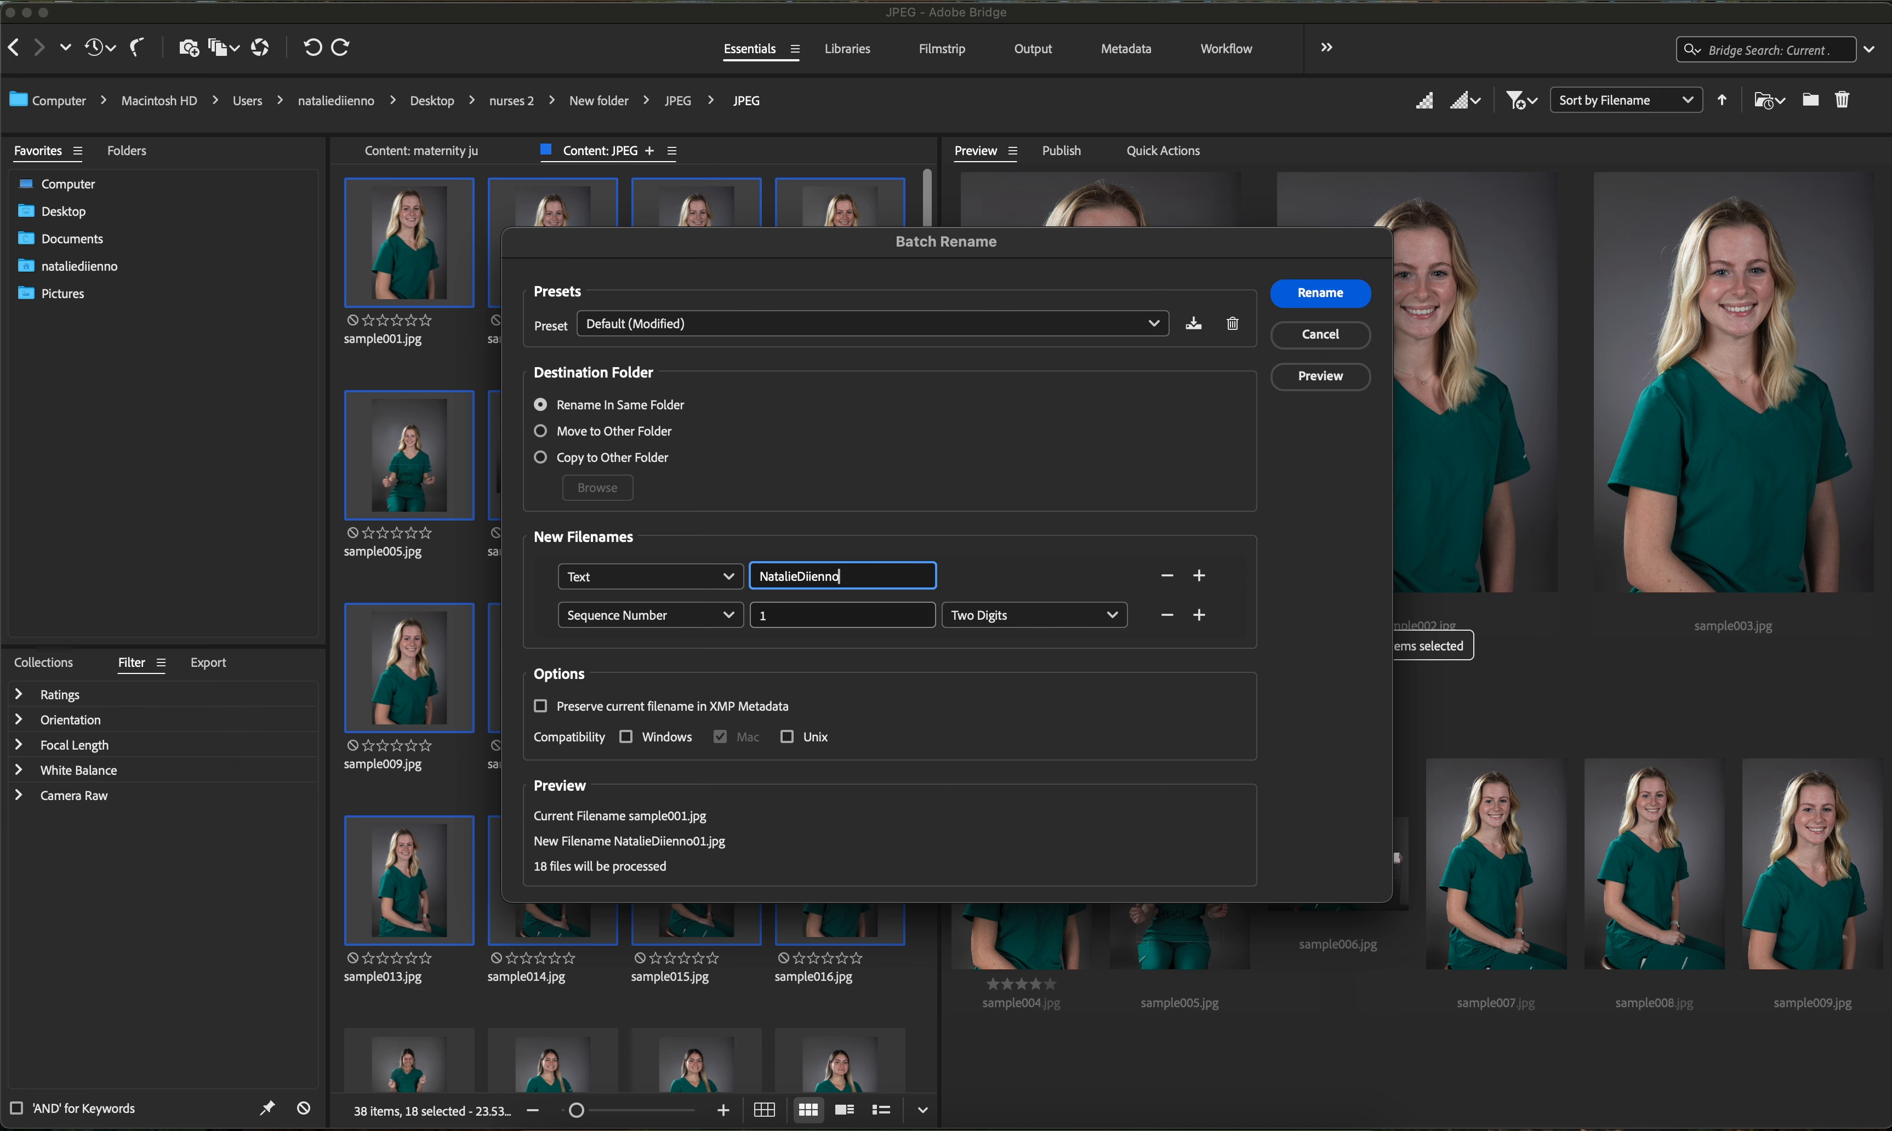
text(_)
- Add a second text segment reading Headshot and apply the batch rename
click(1198, 575)
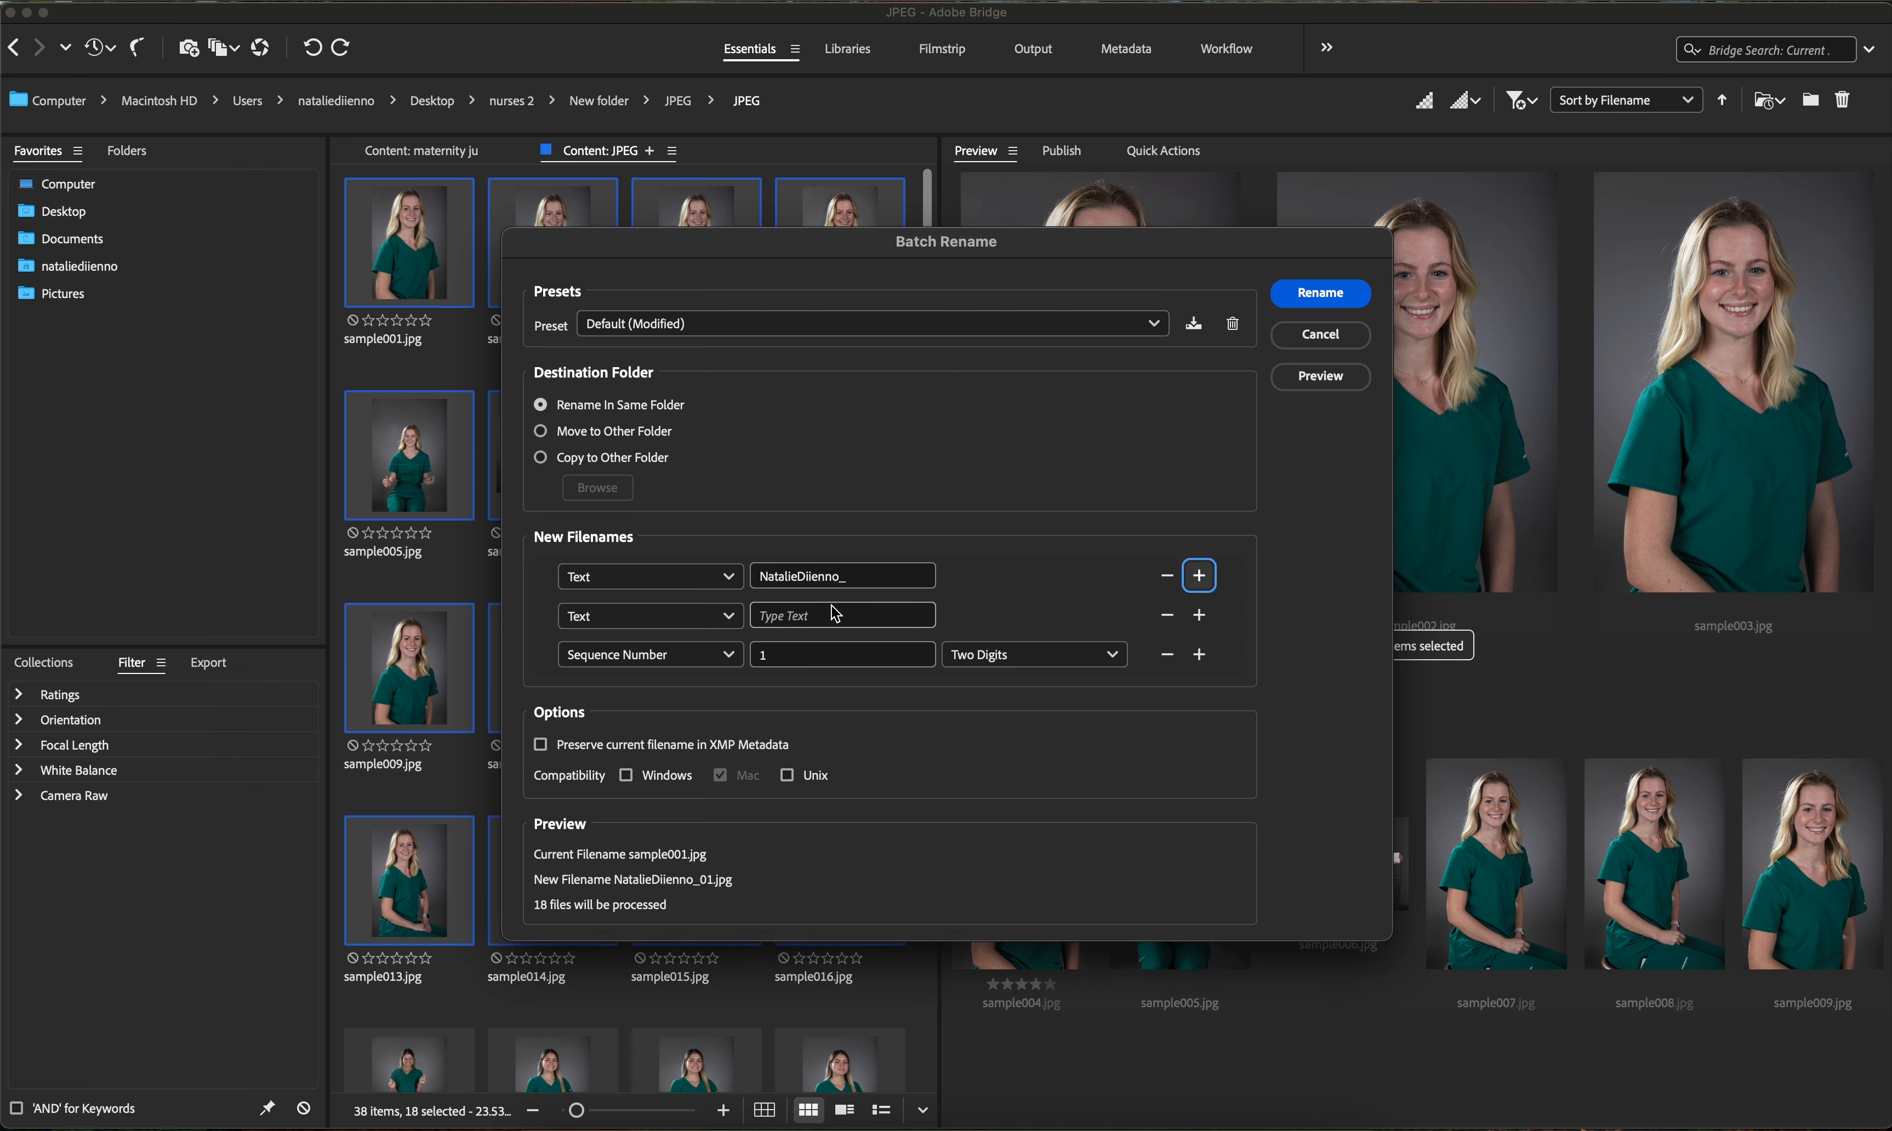
click(731, 621)
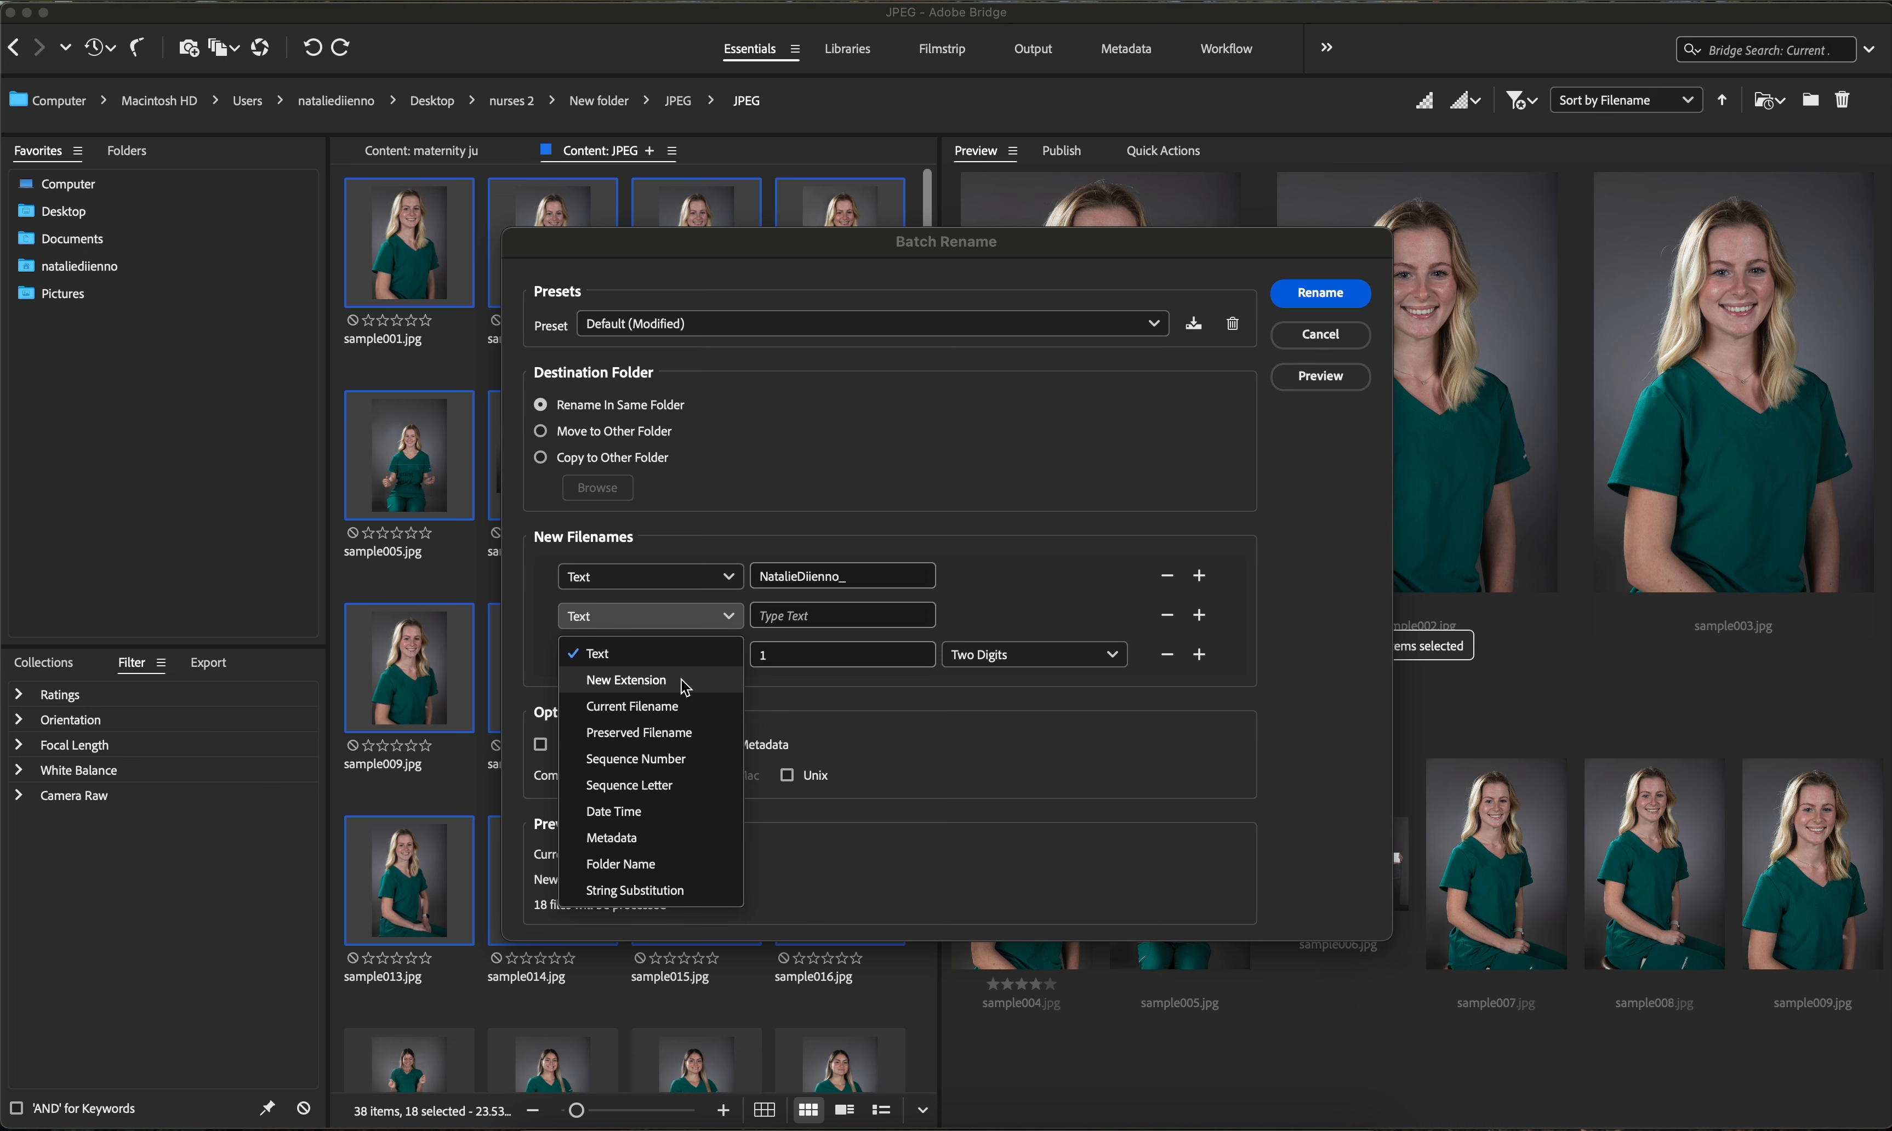
click(830, 623)
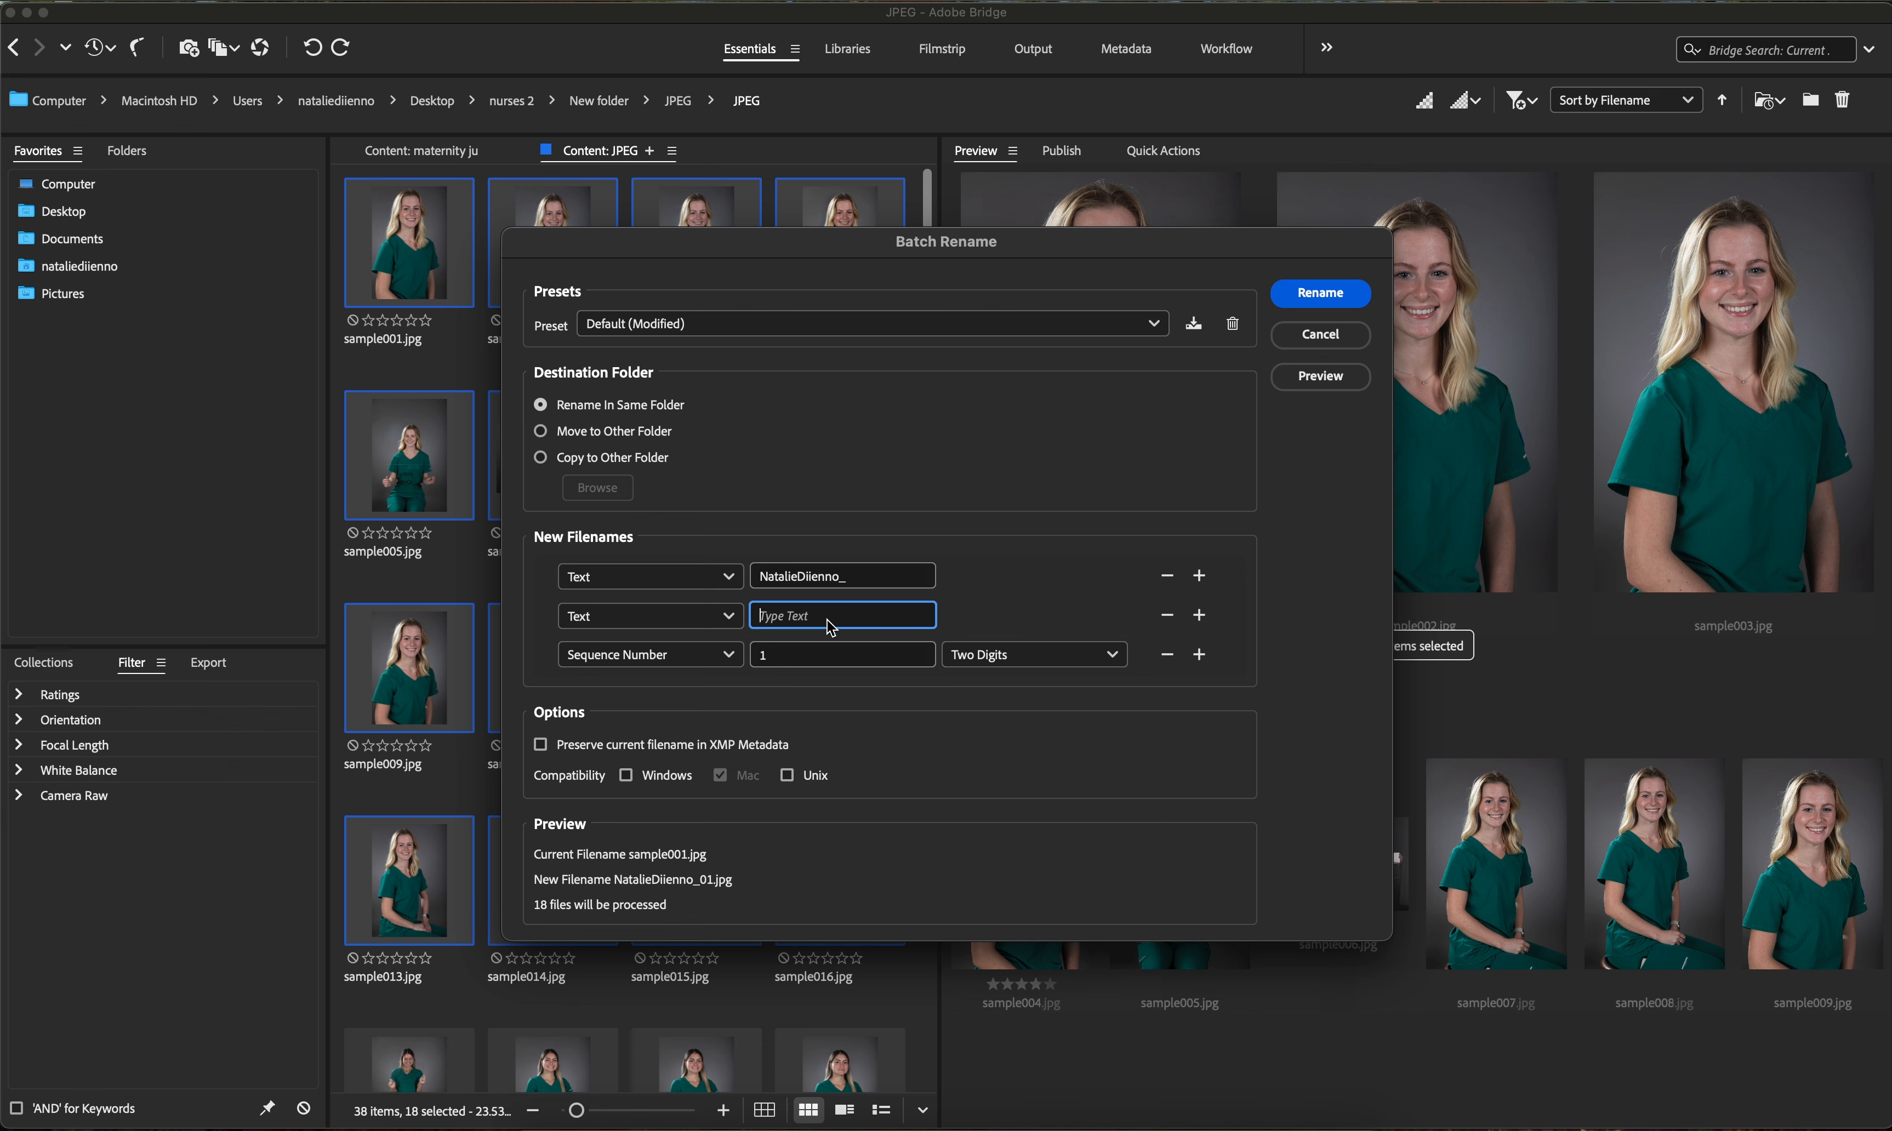
text(H/eadshots)
key(BackSpace)
click(877, 623)
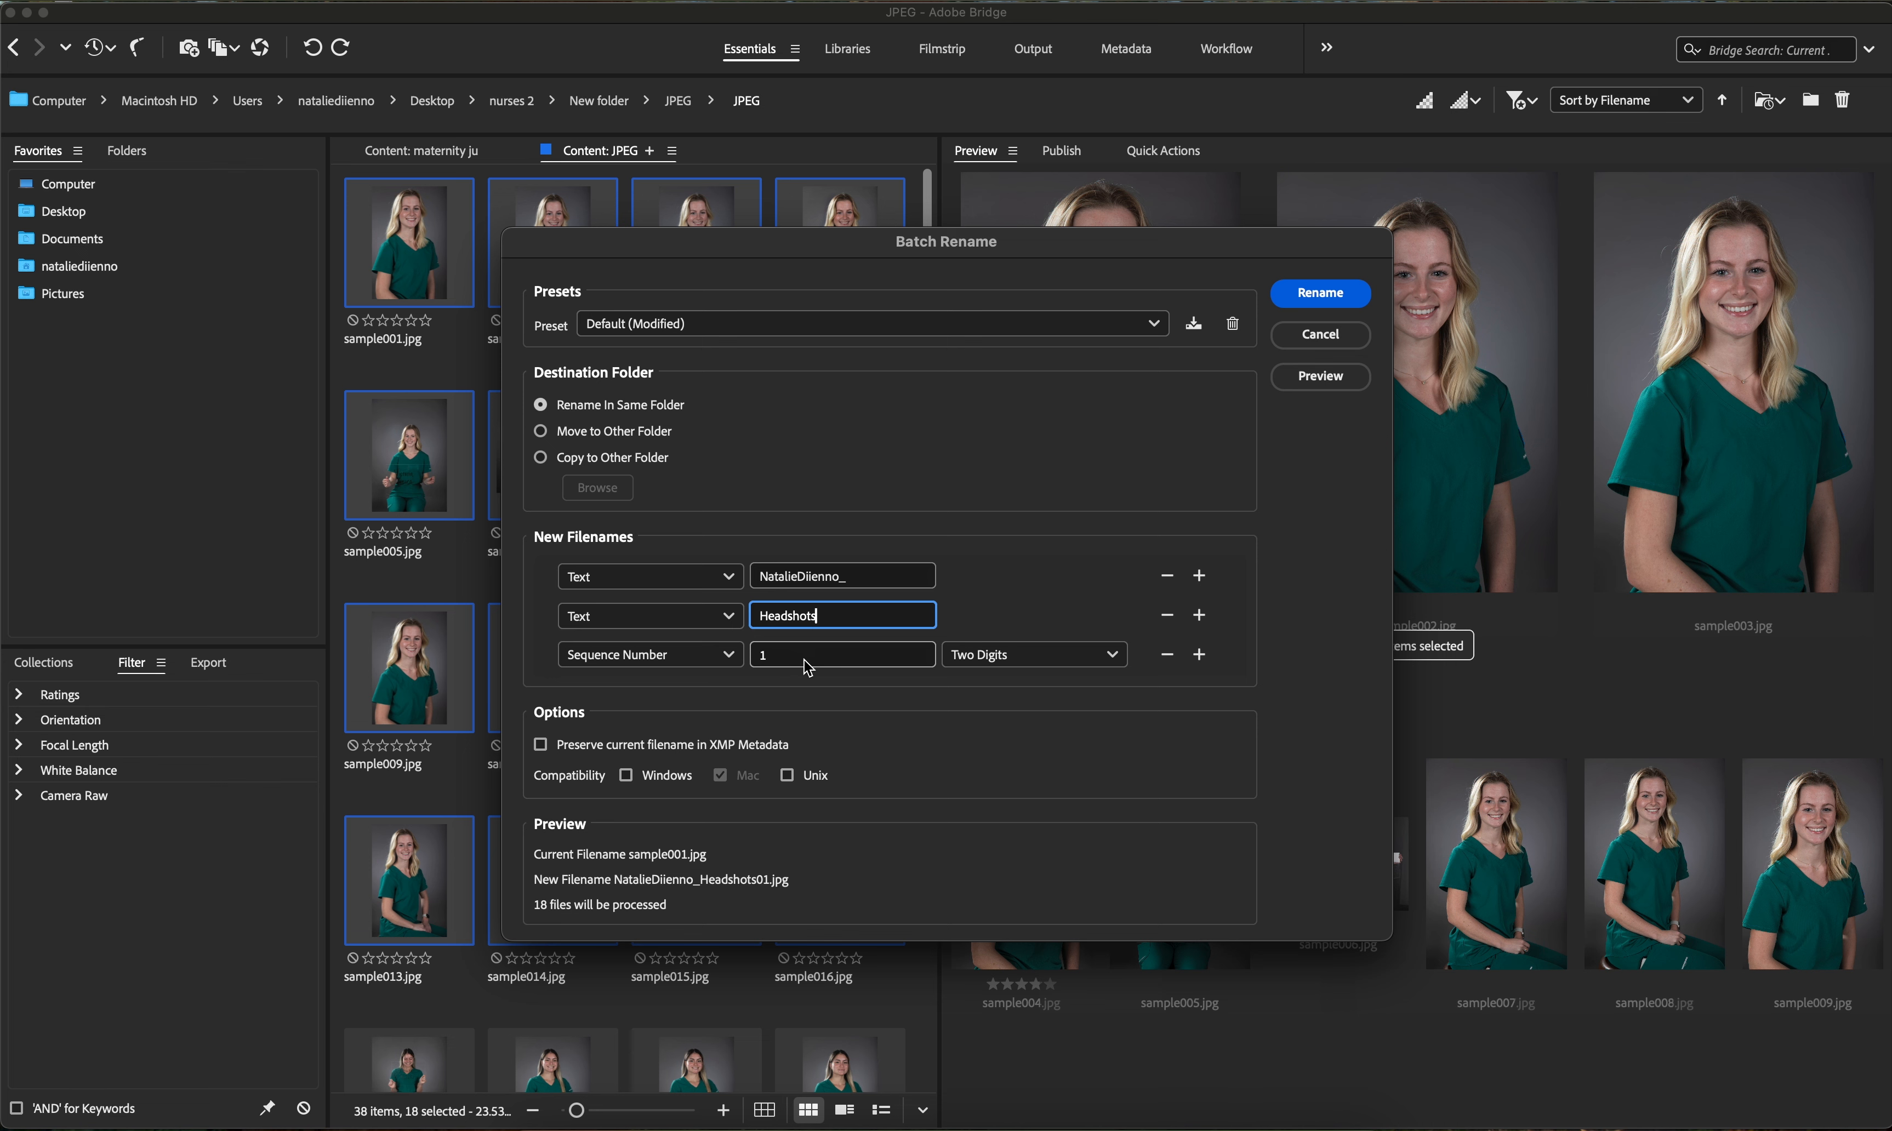
key(BackSpace)
click(1356, 296)
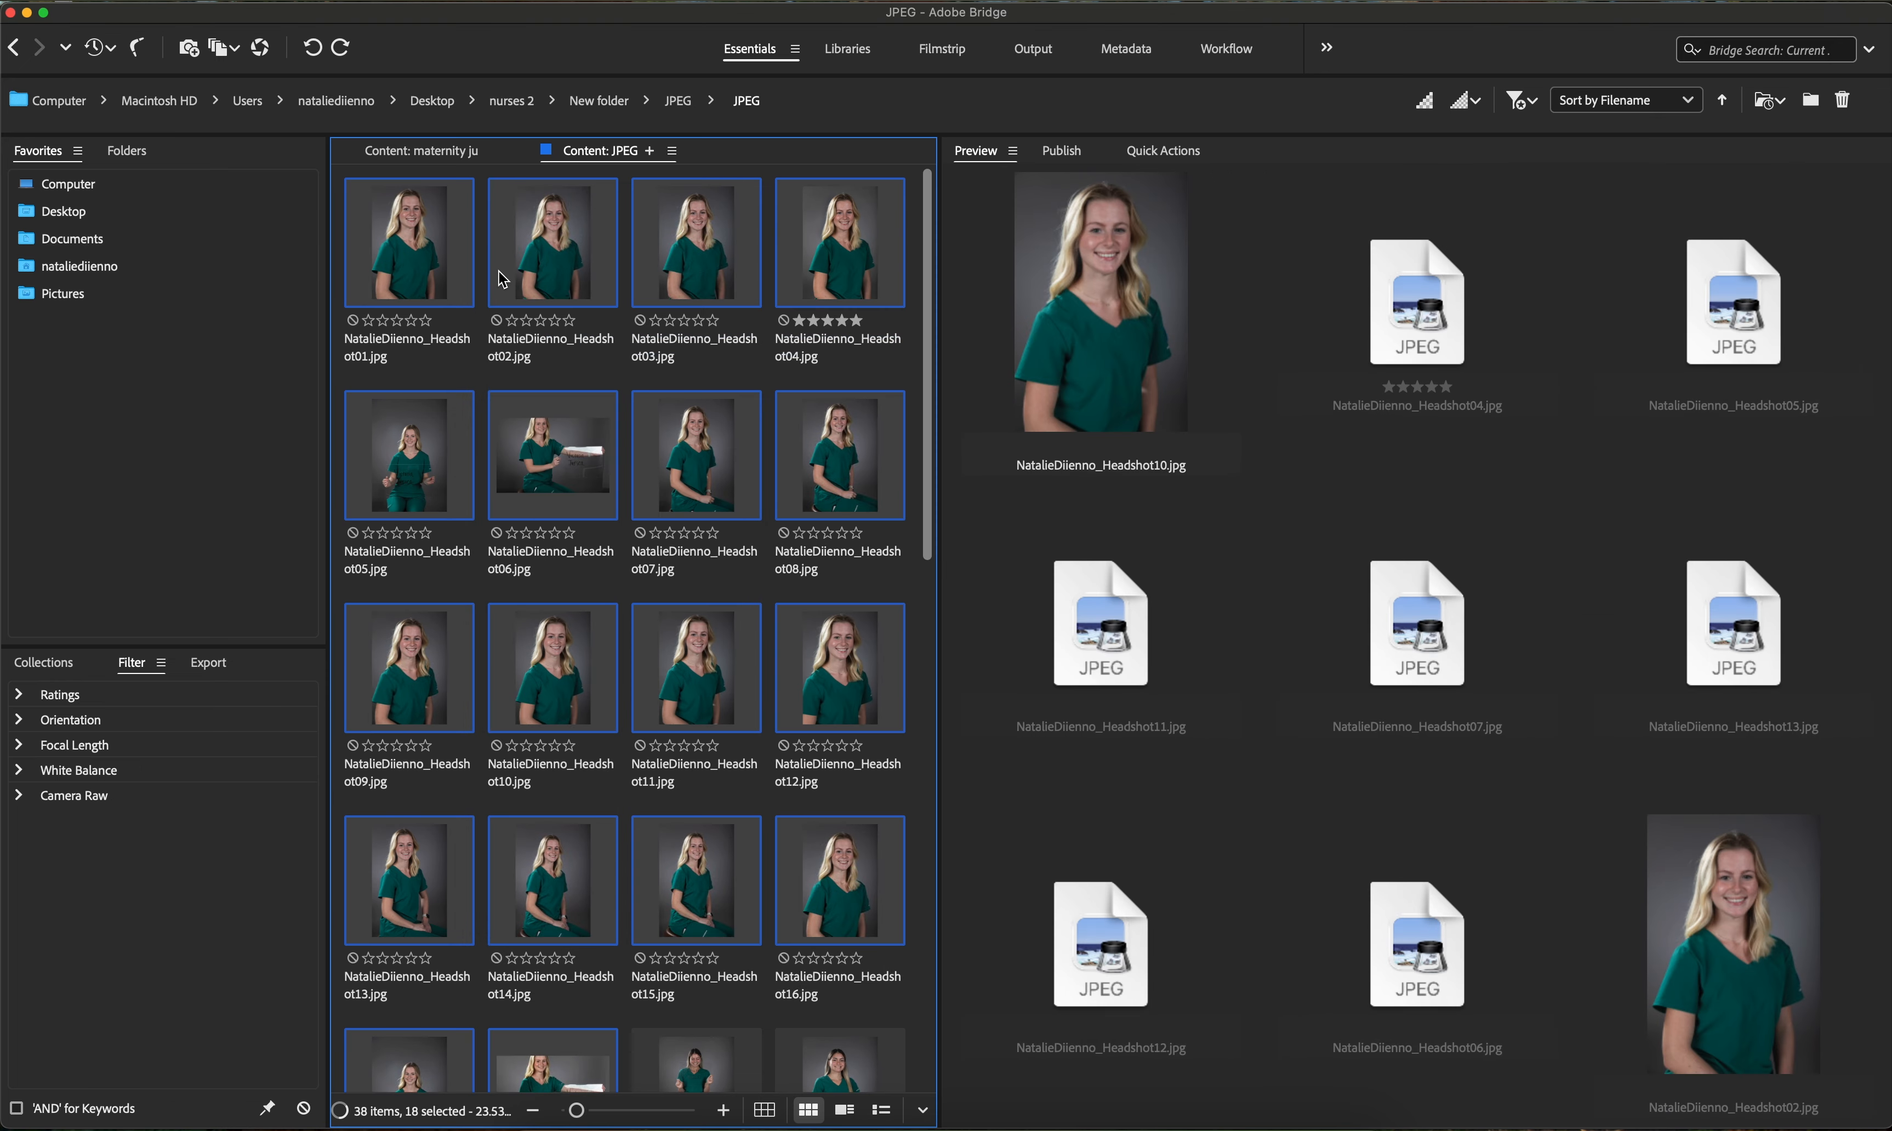
- Preview one of the renamed headshot files in the folder
click(574, 571)
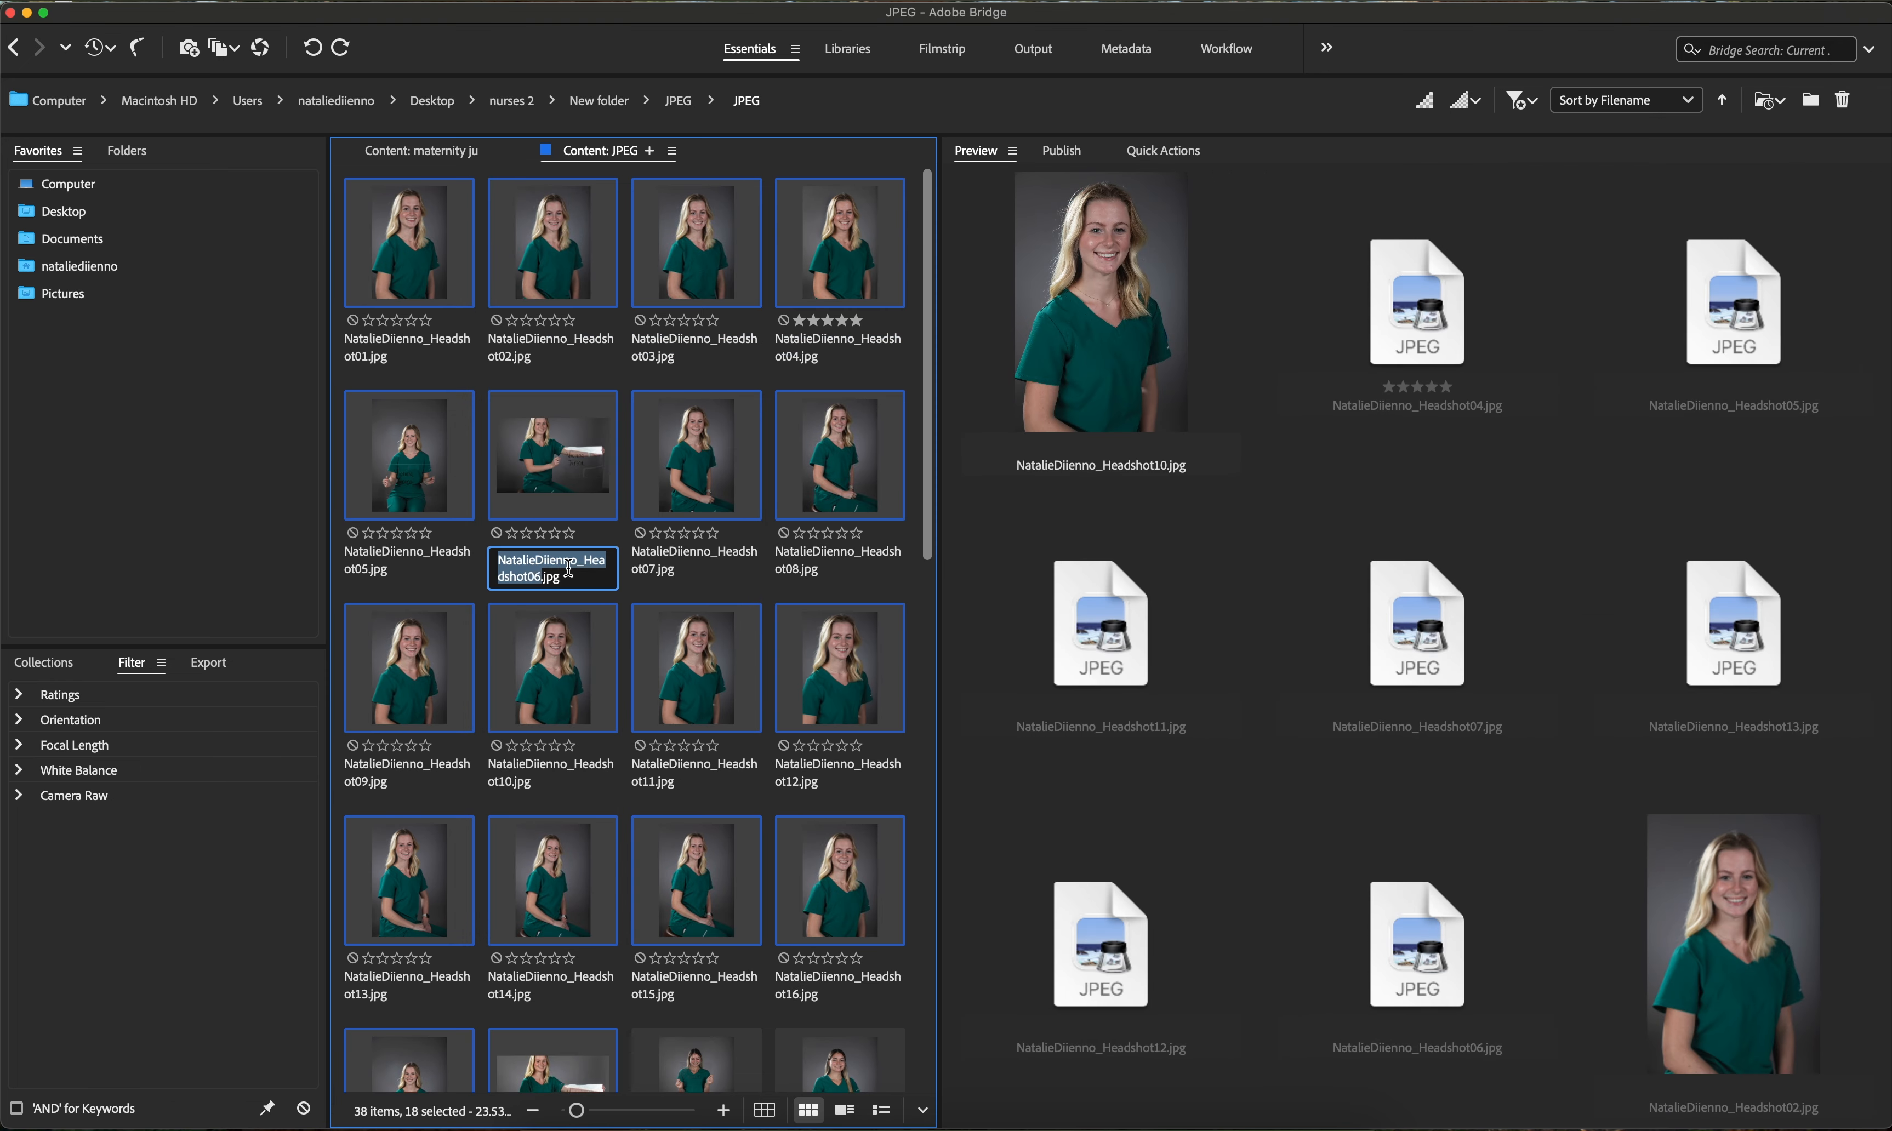
click(605, 592)
click(855, 223)
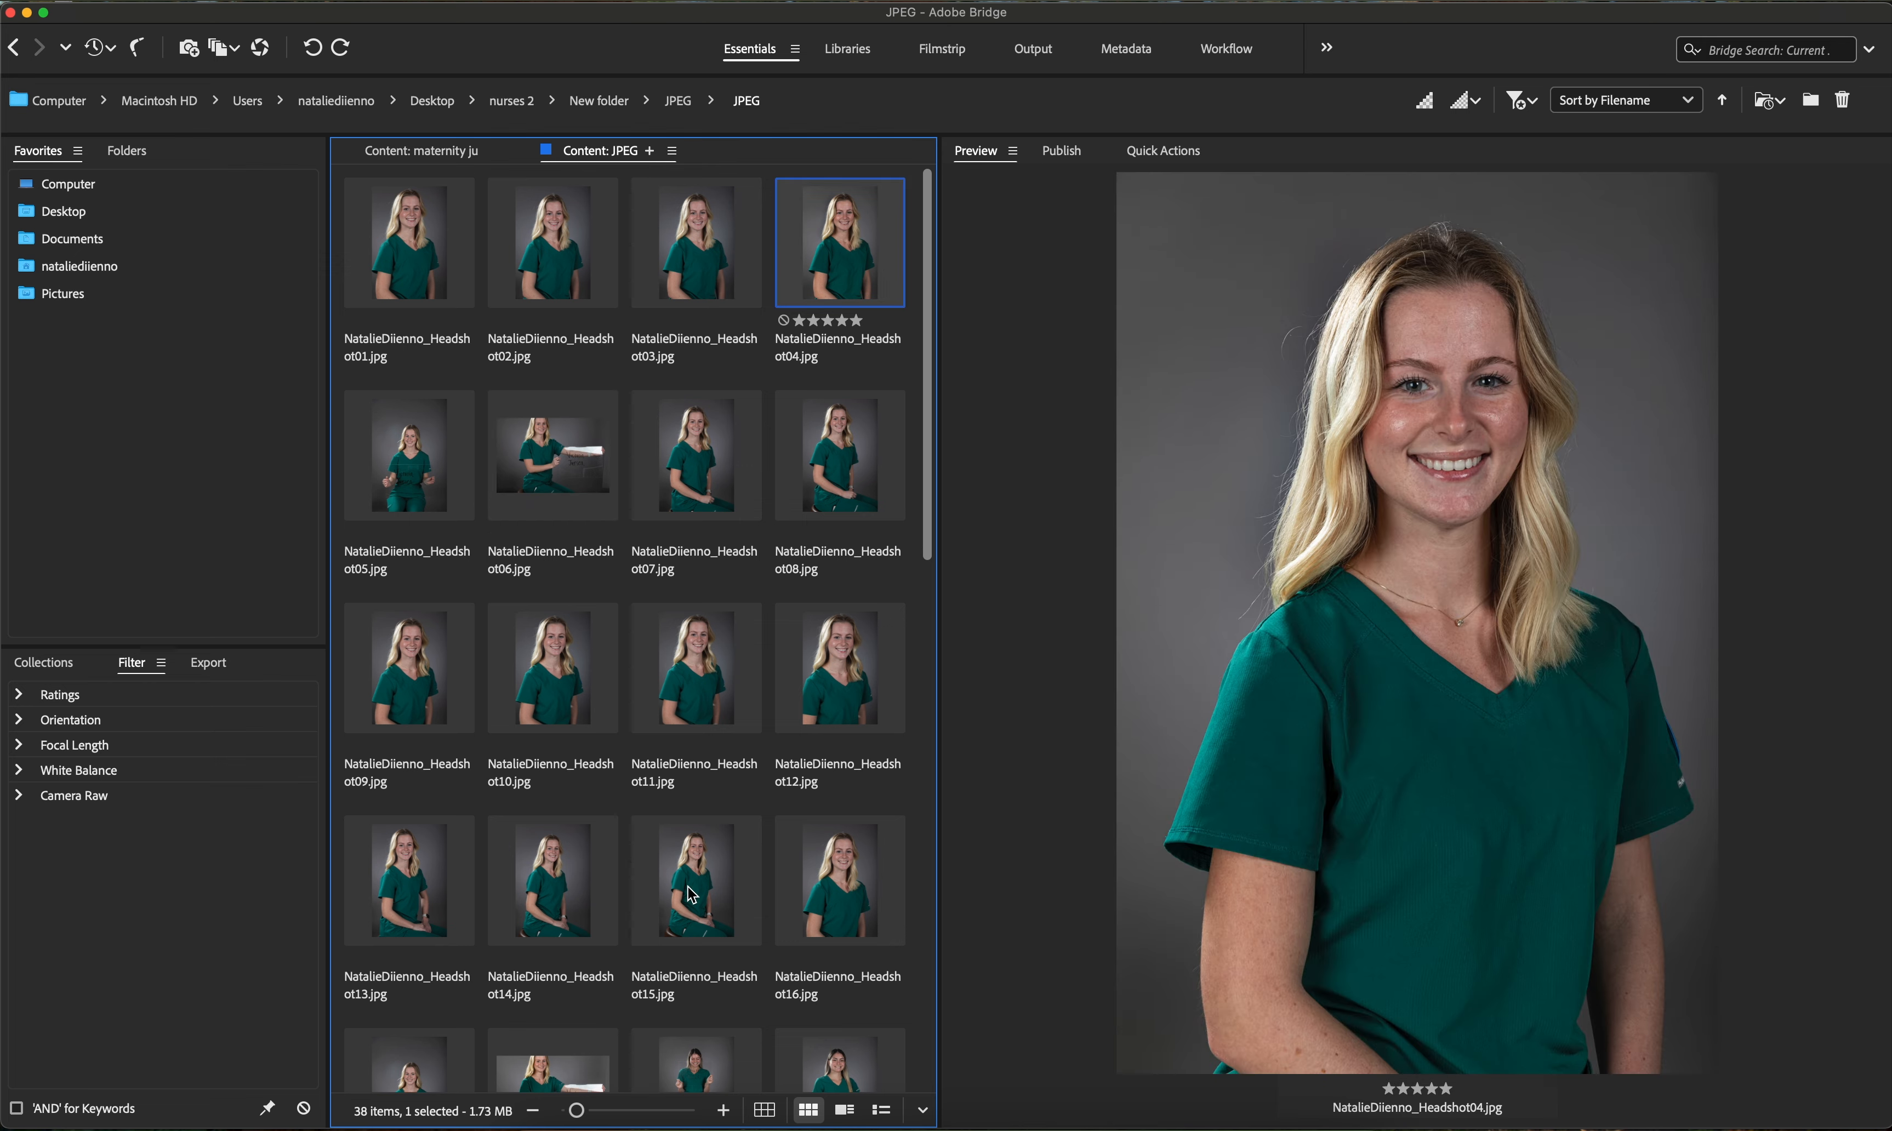
- Select sample017 through sample027 and open Batch Rename
scroll(691, 890, down, 8)
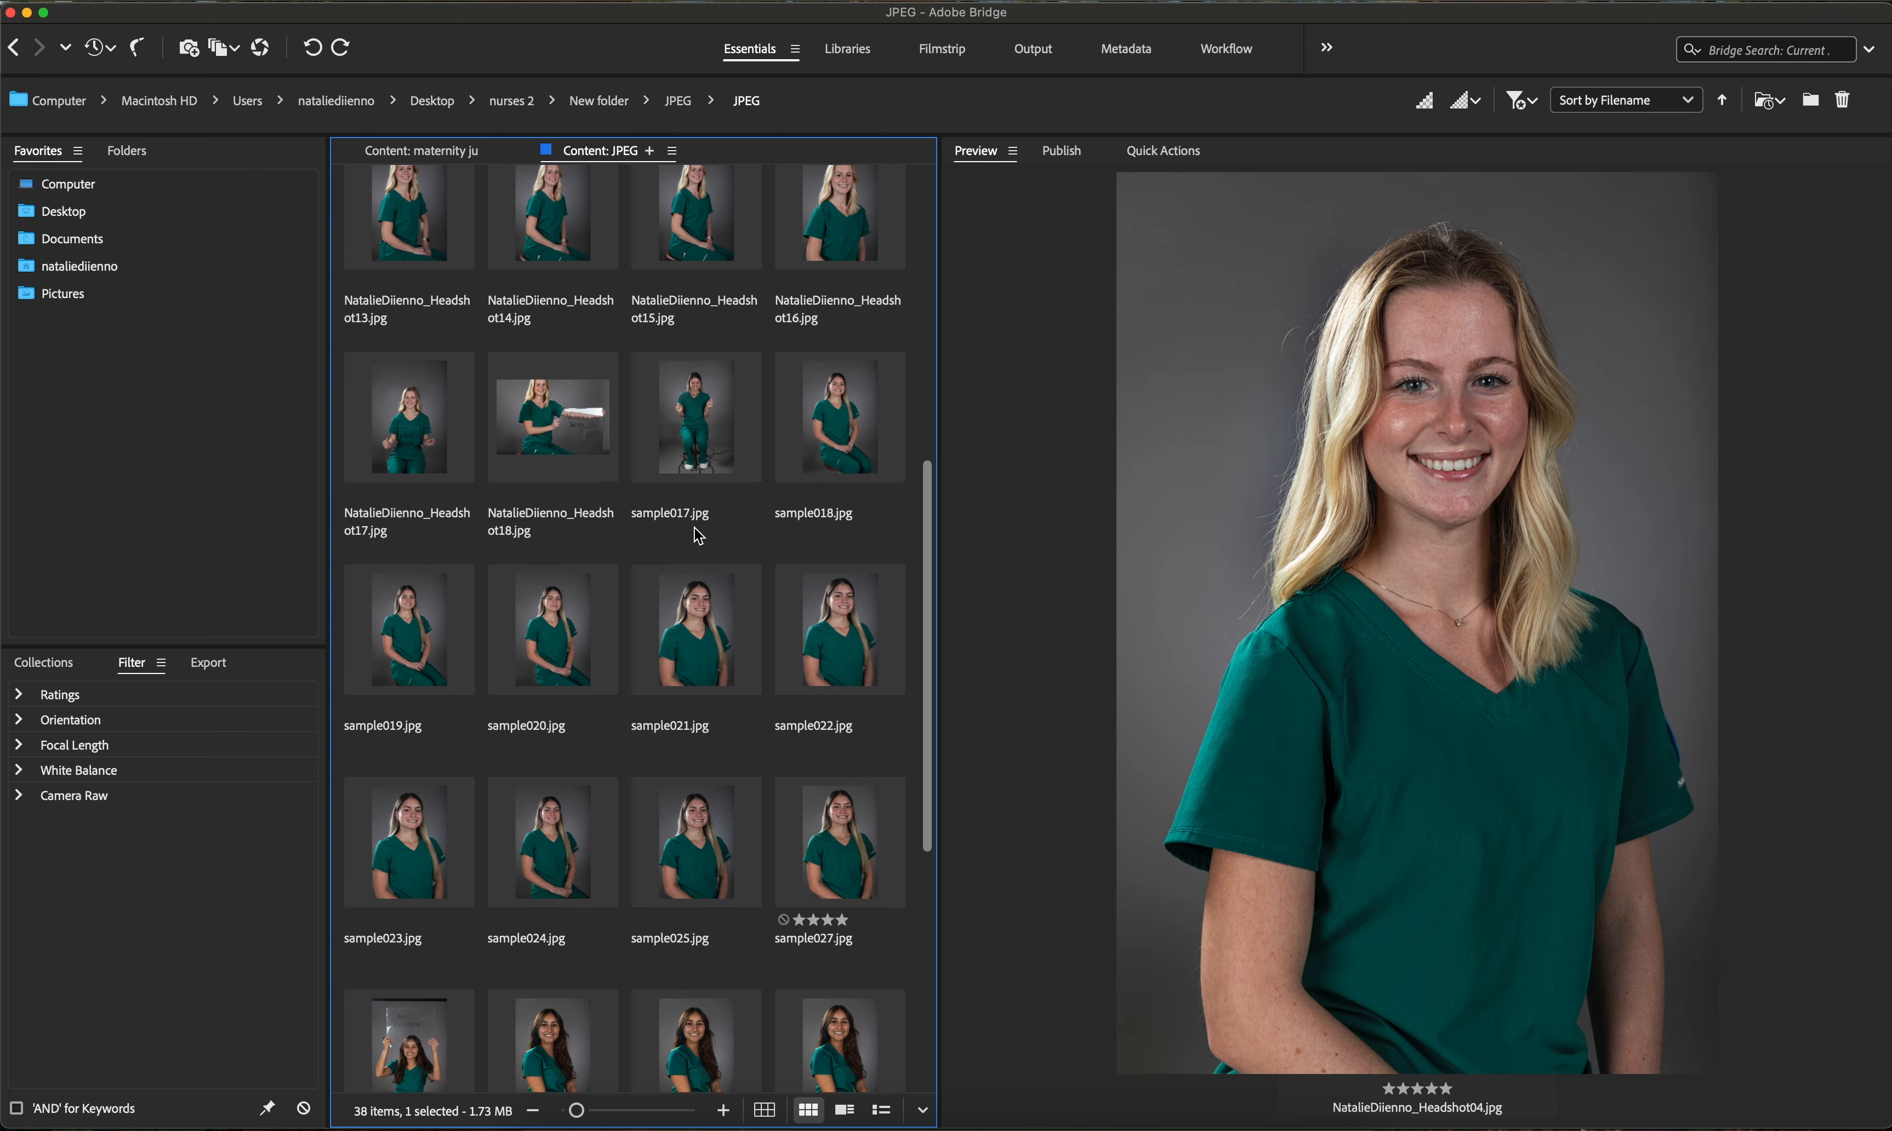
click(685, 424)
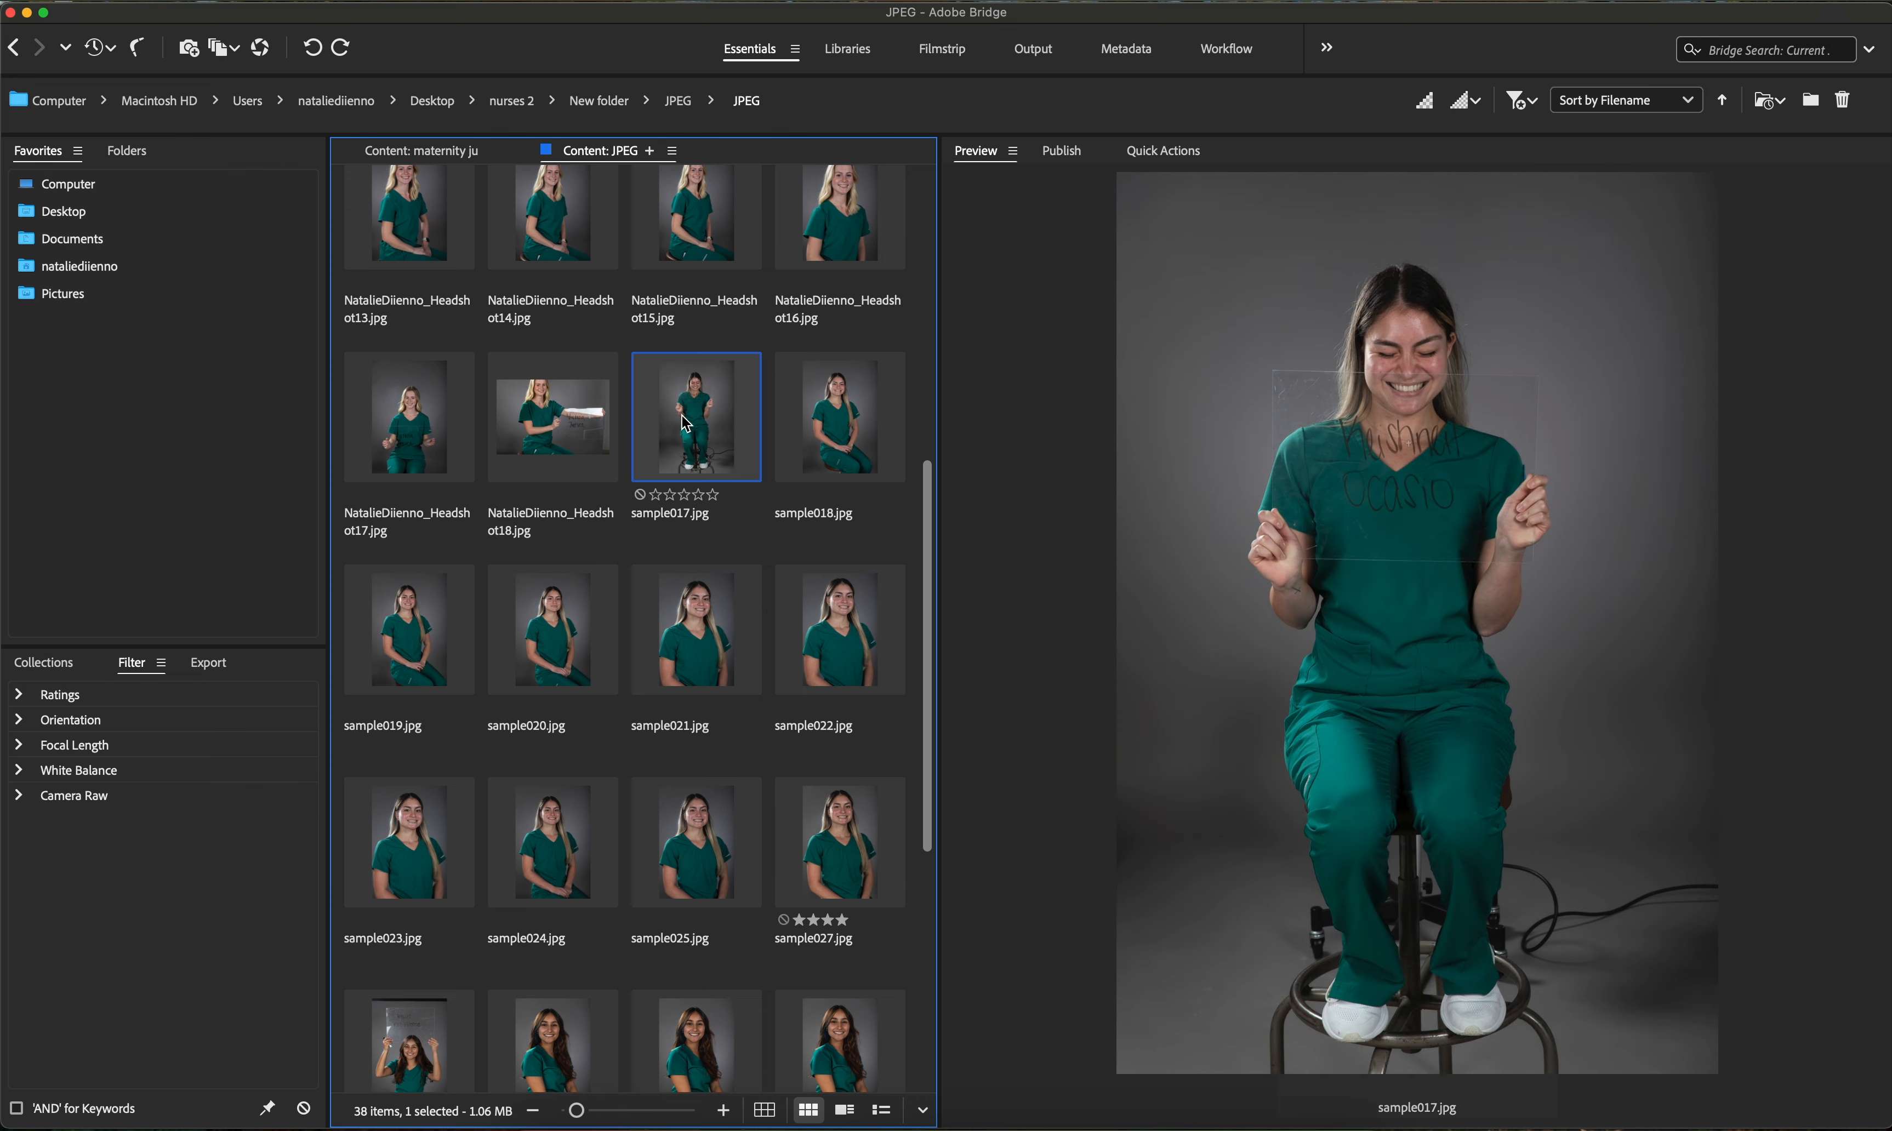
shift+click(854, 872)
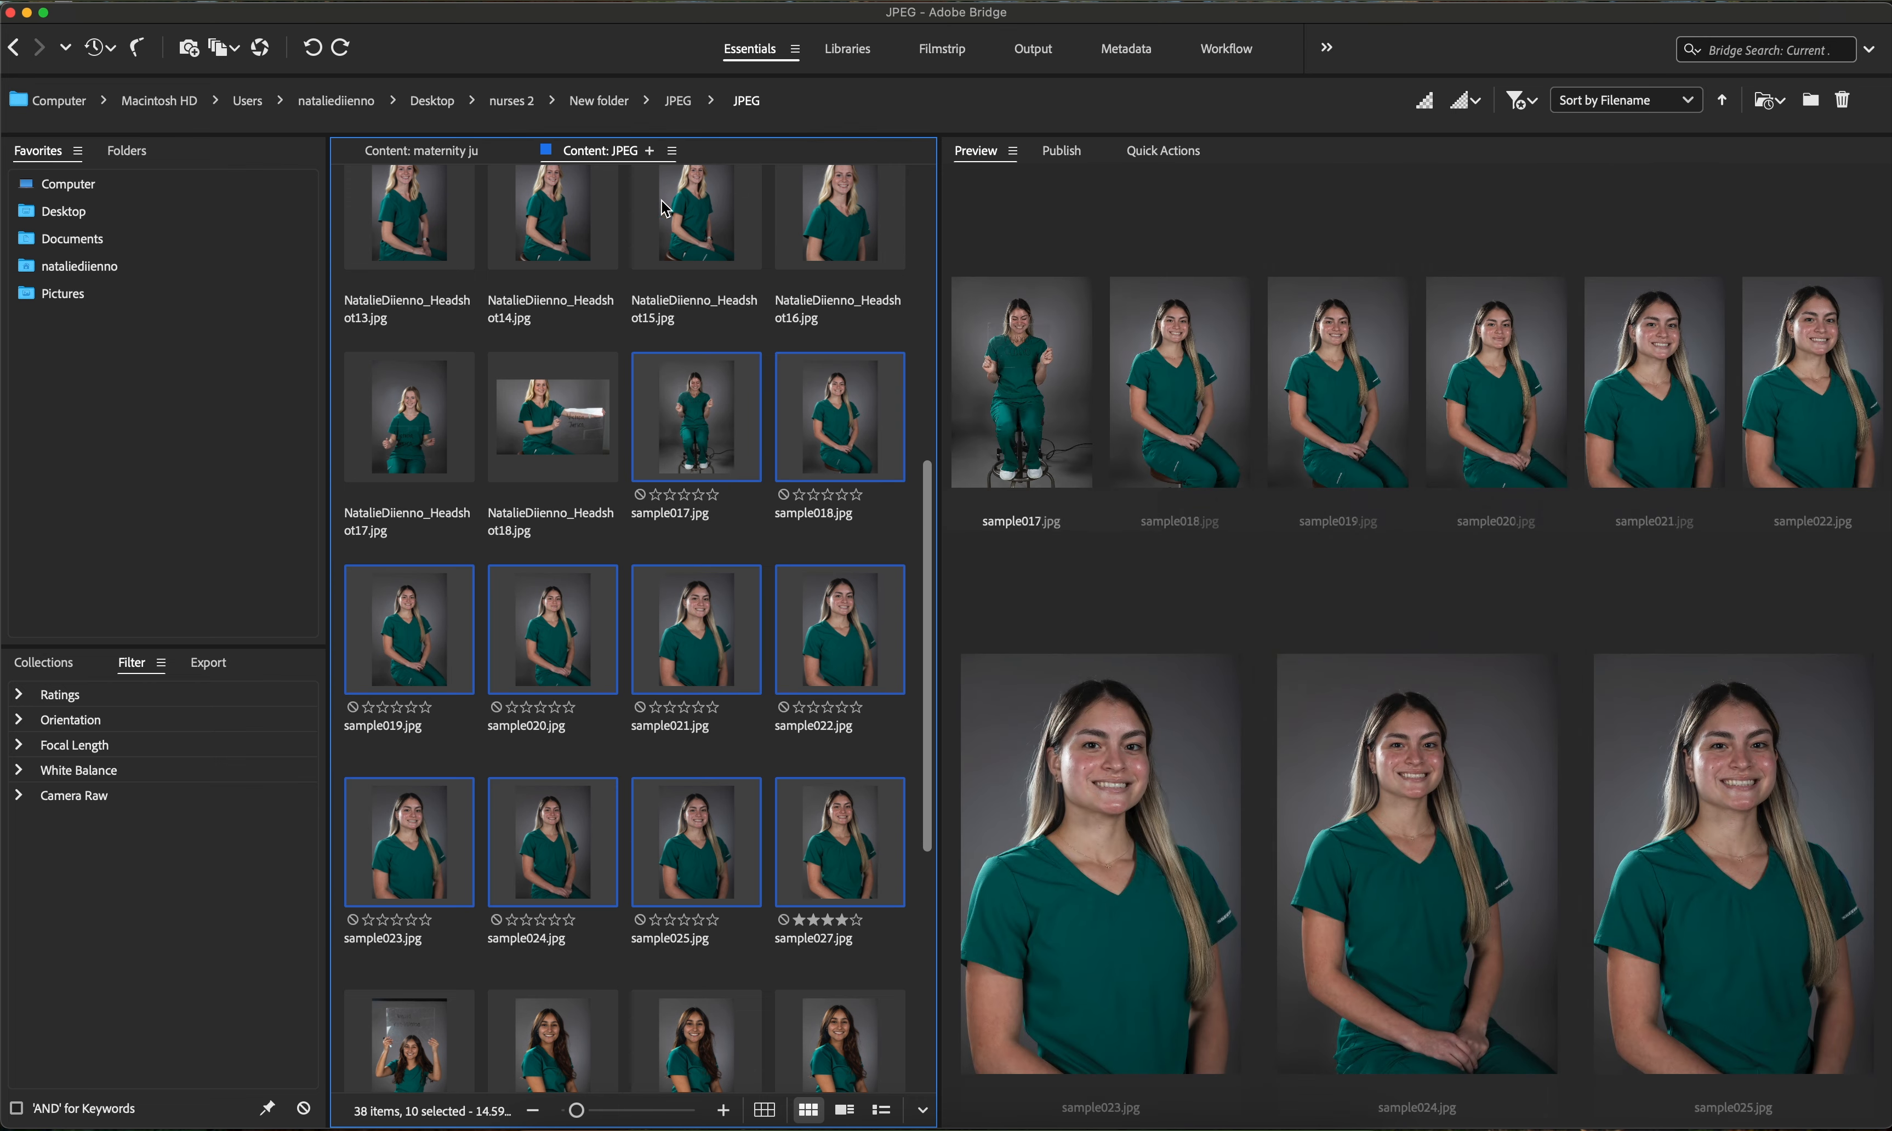
click(507, 0)
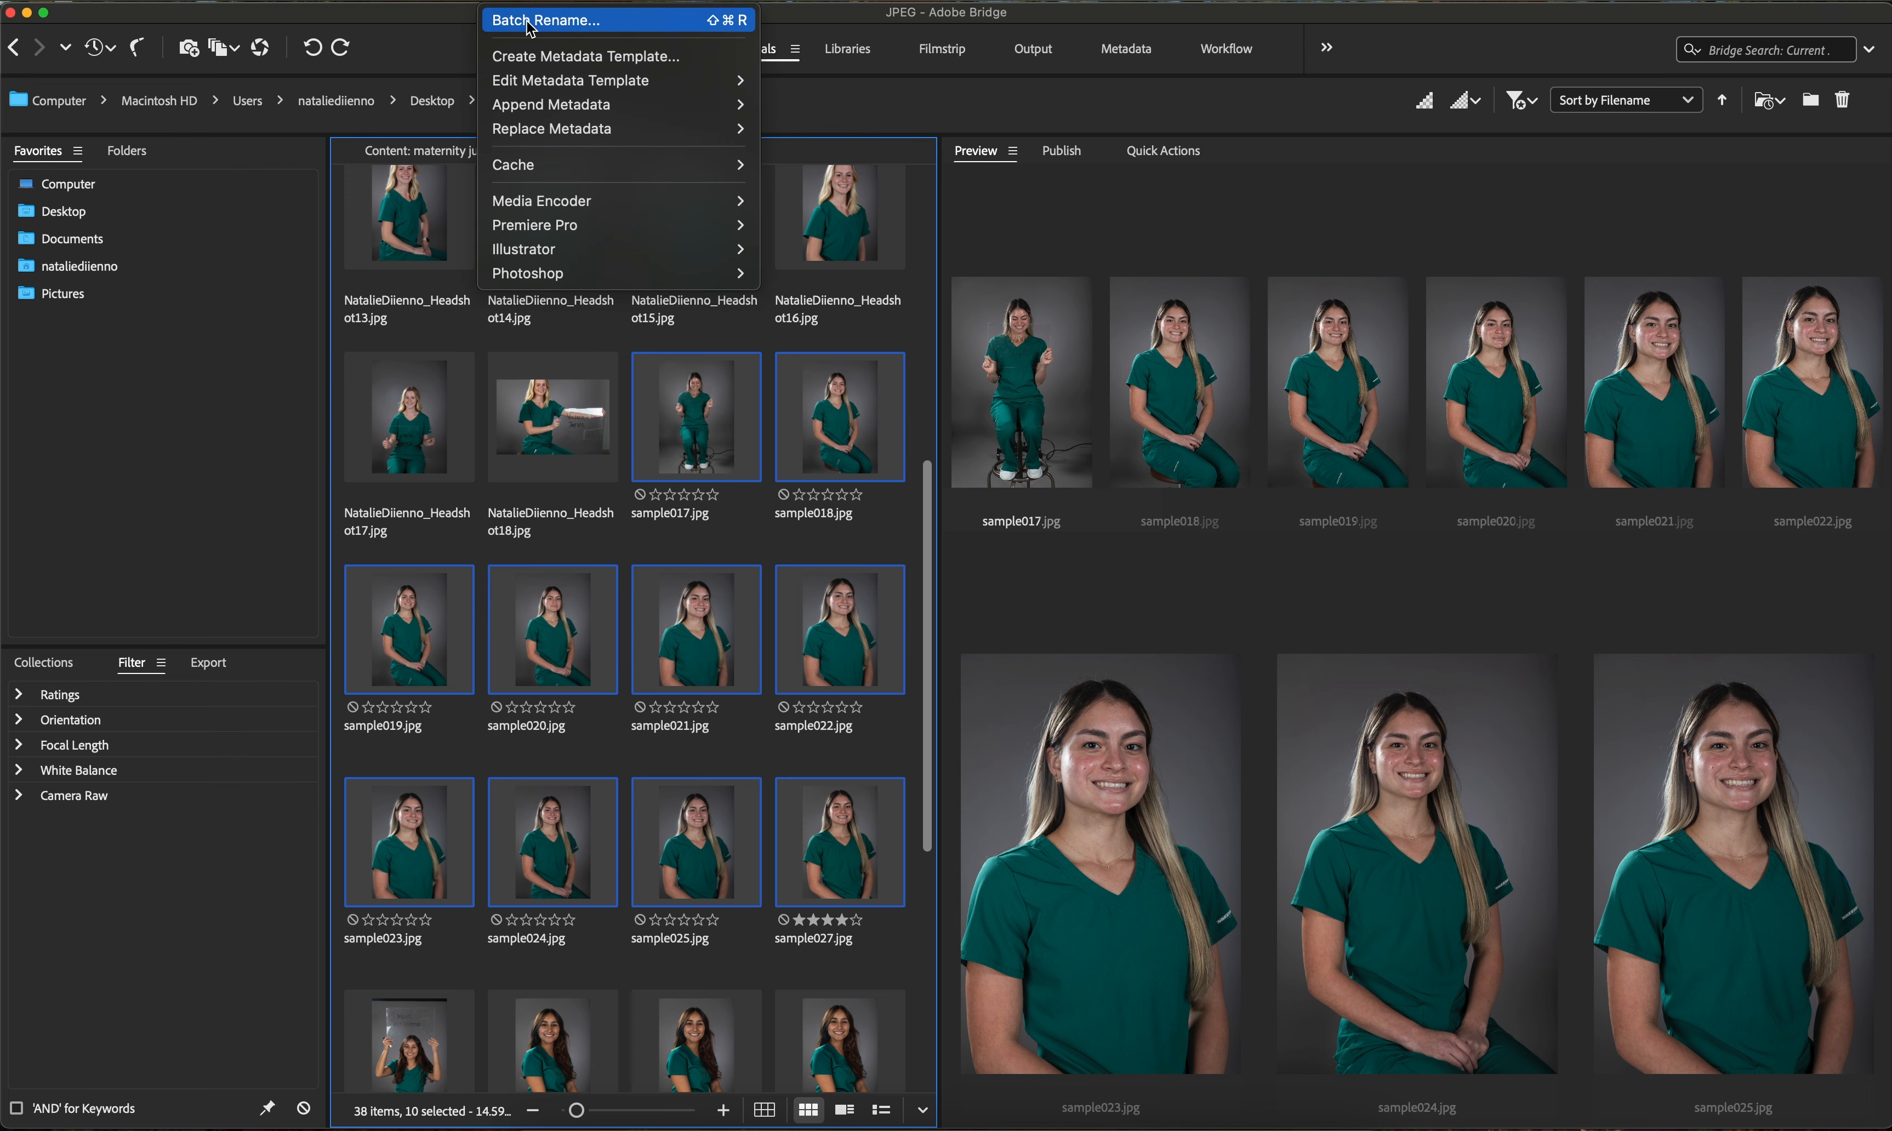
click(545, 21)
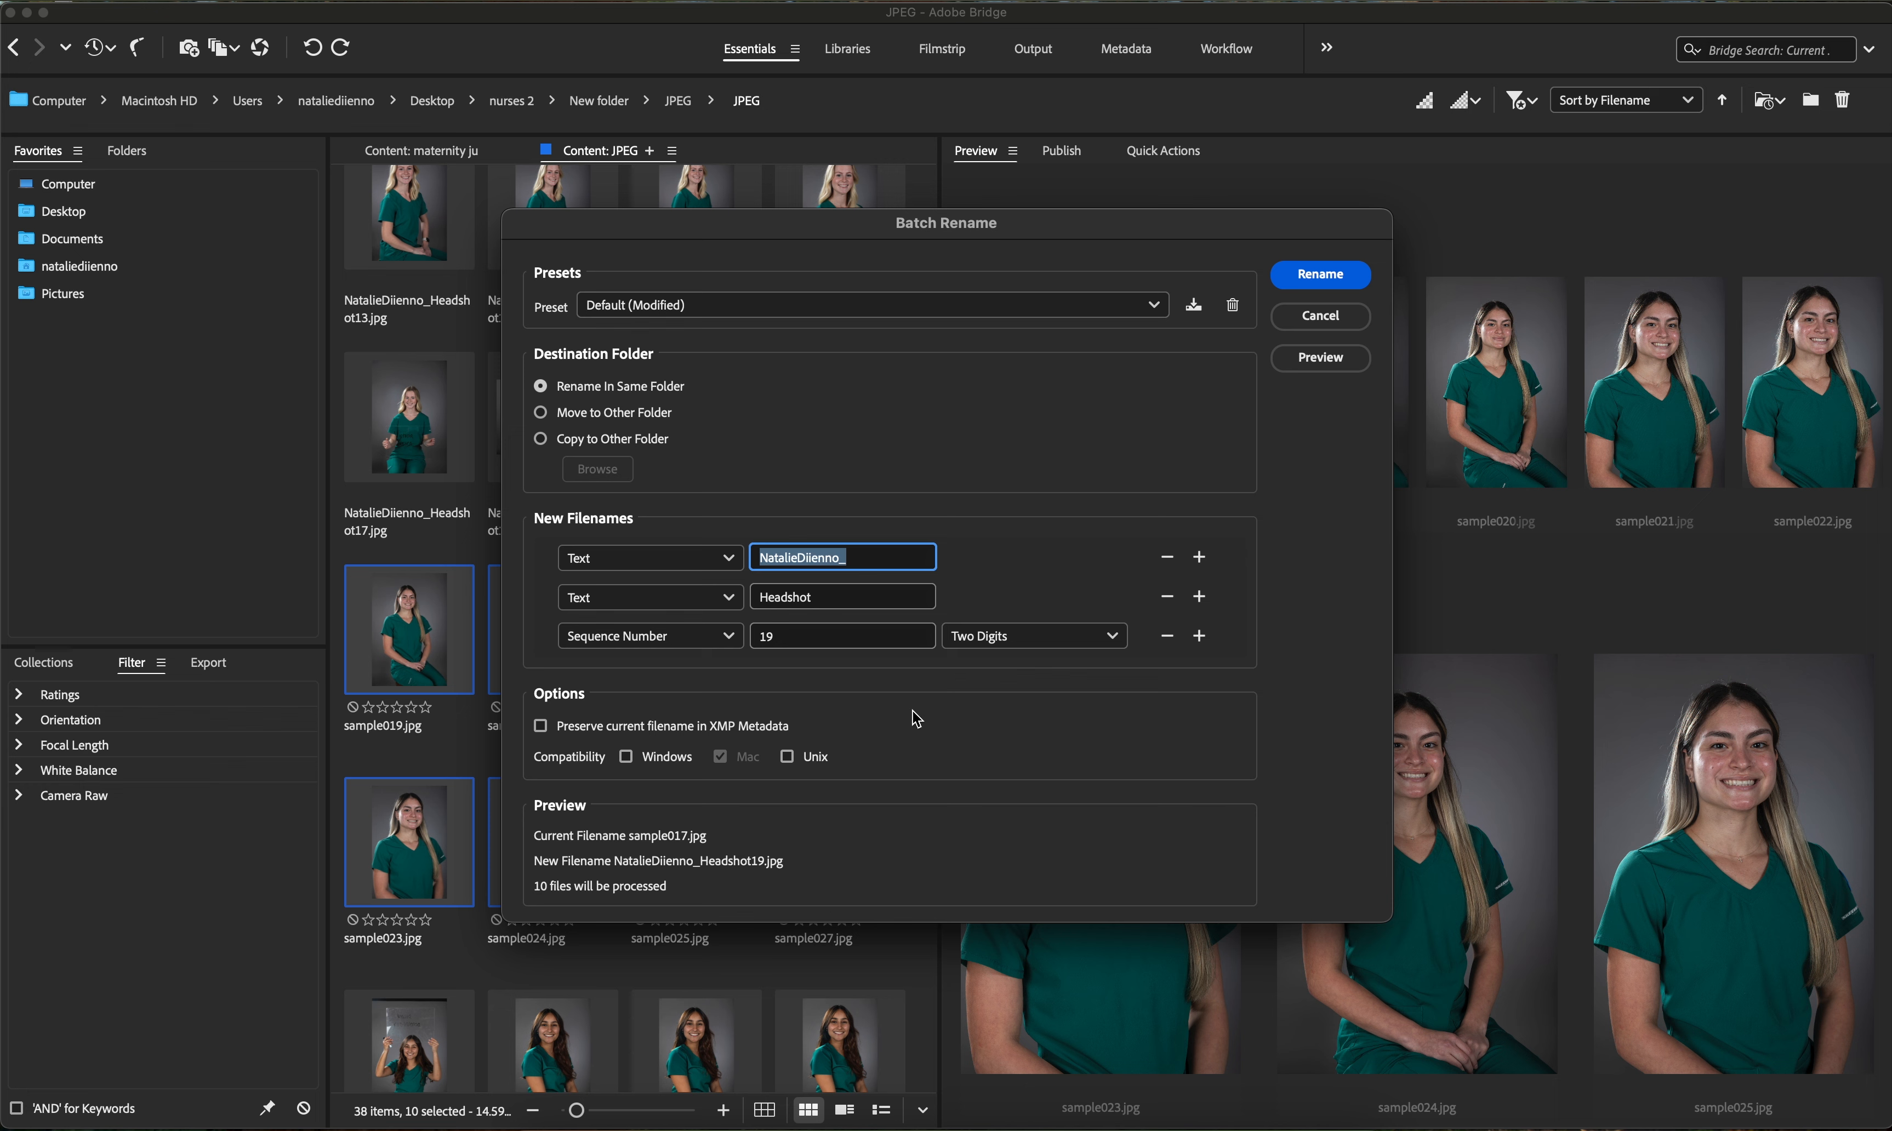
- Restart the sequence number at 1 and set the second text segment to NursePortrait_
click(795, 637)
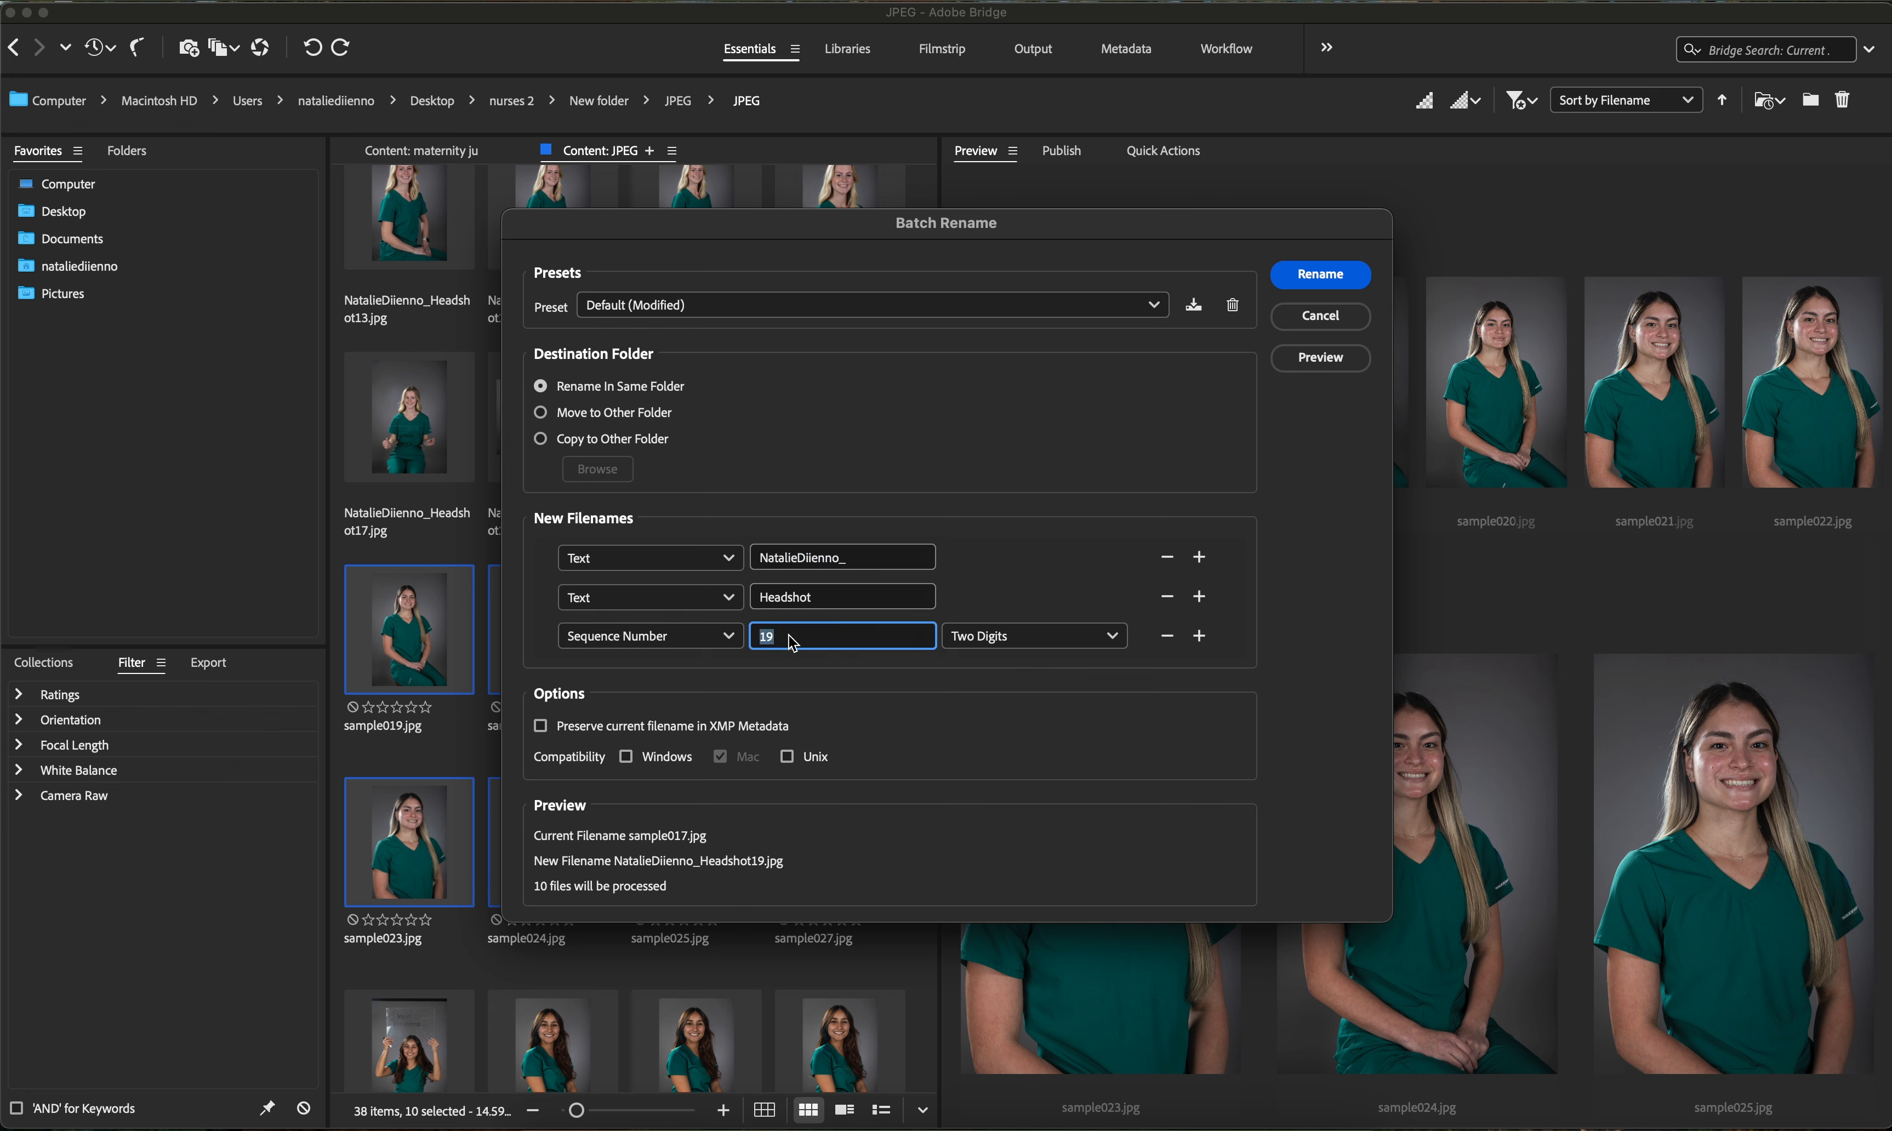
text(1)
click(800, 608)
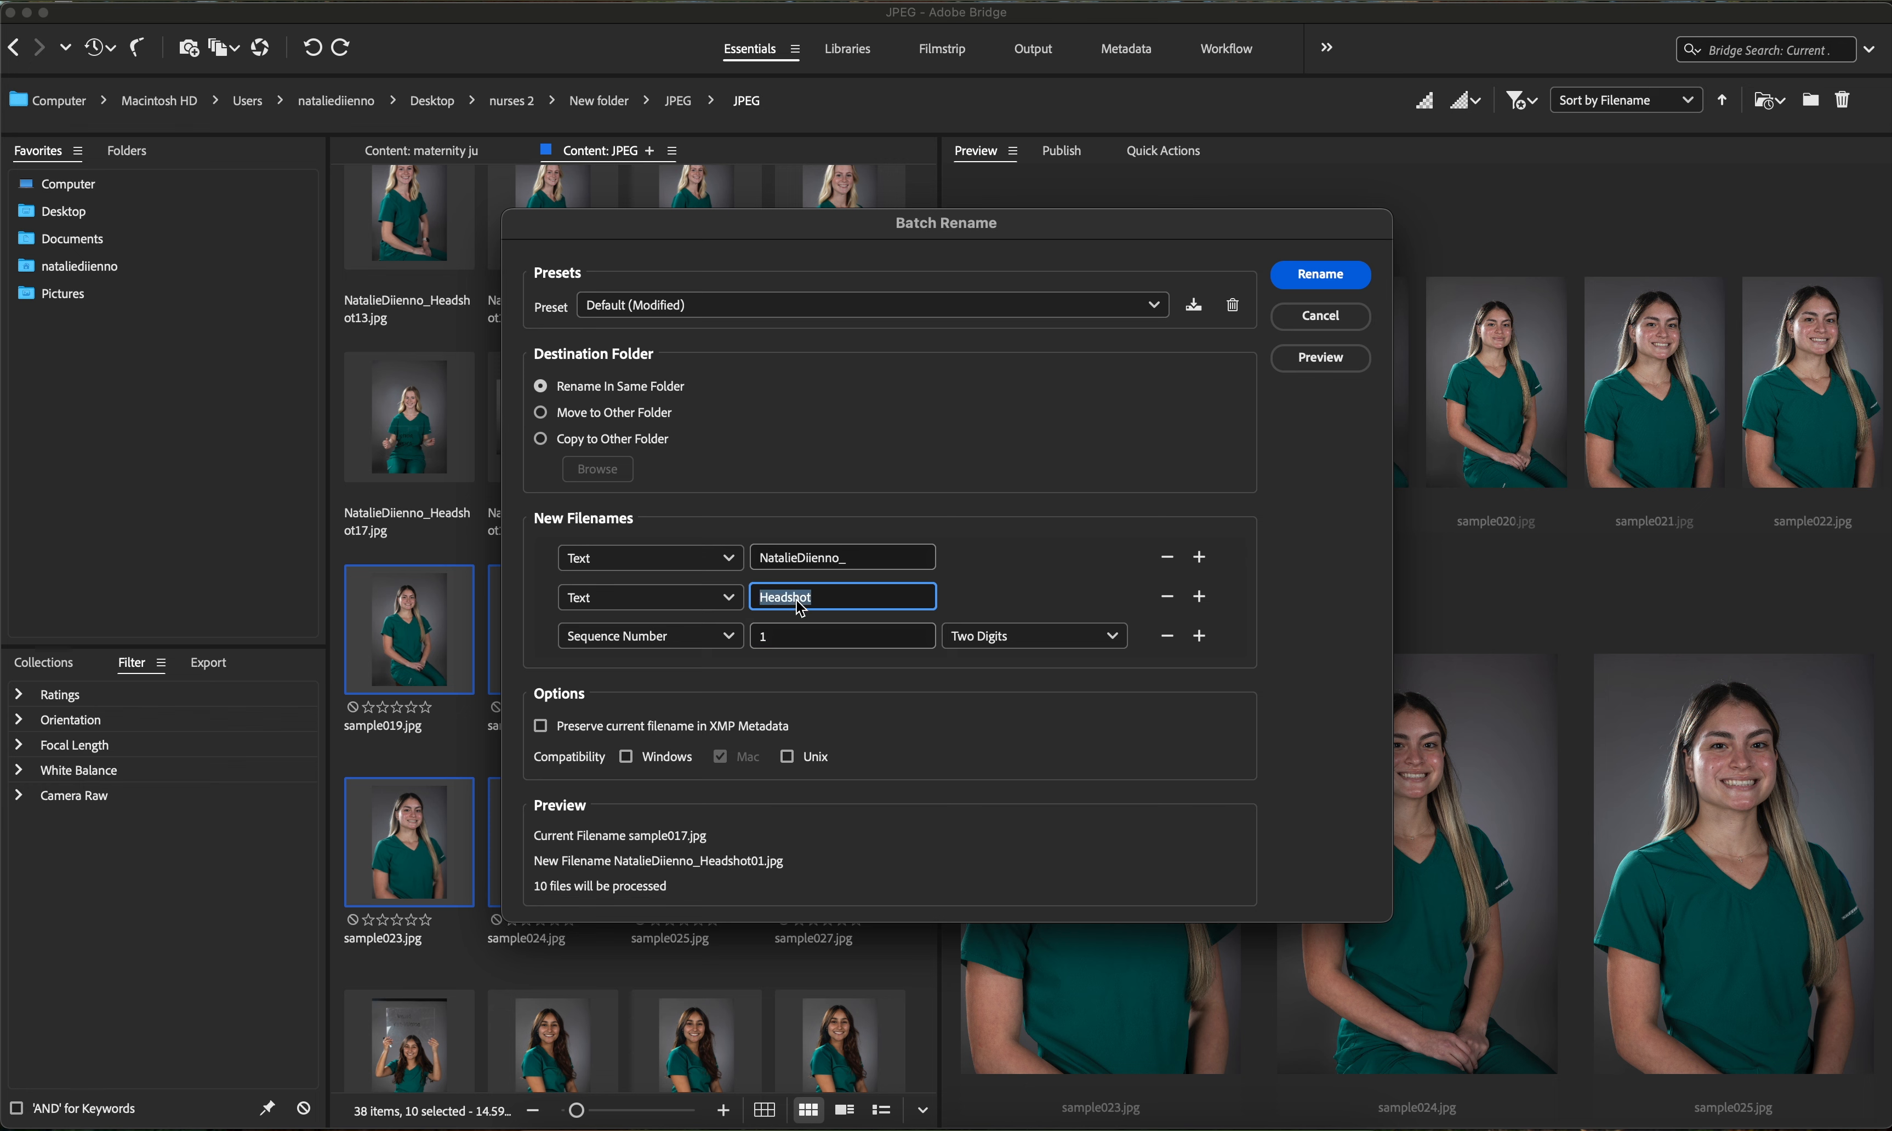
text(nurse)
text(_)
click(772, 602)
key(BackSpace)
text(N)
click(793, 599)
text(Poe)
key(BackSpace)
text(rtrait_)
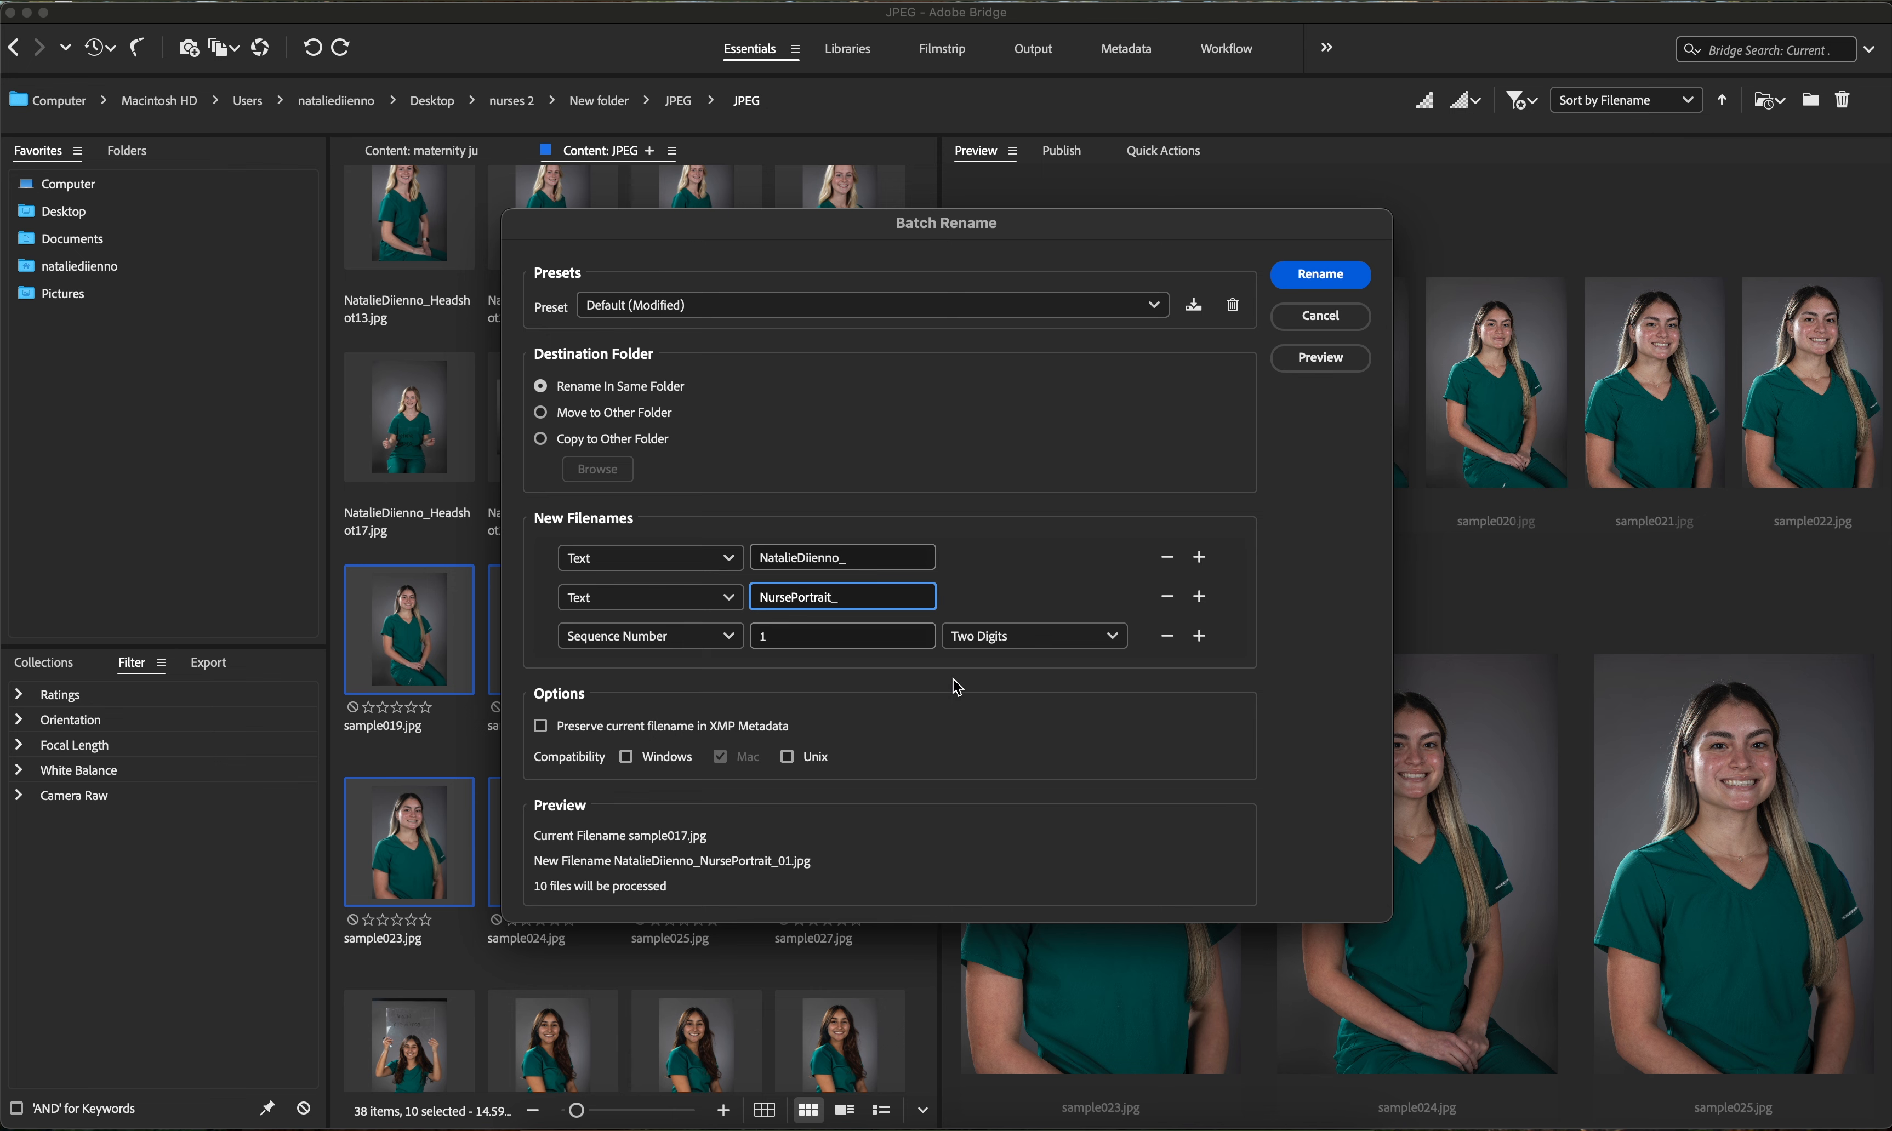
- Apply the batch rename to the ten selected files
click(1318, 283)
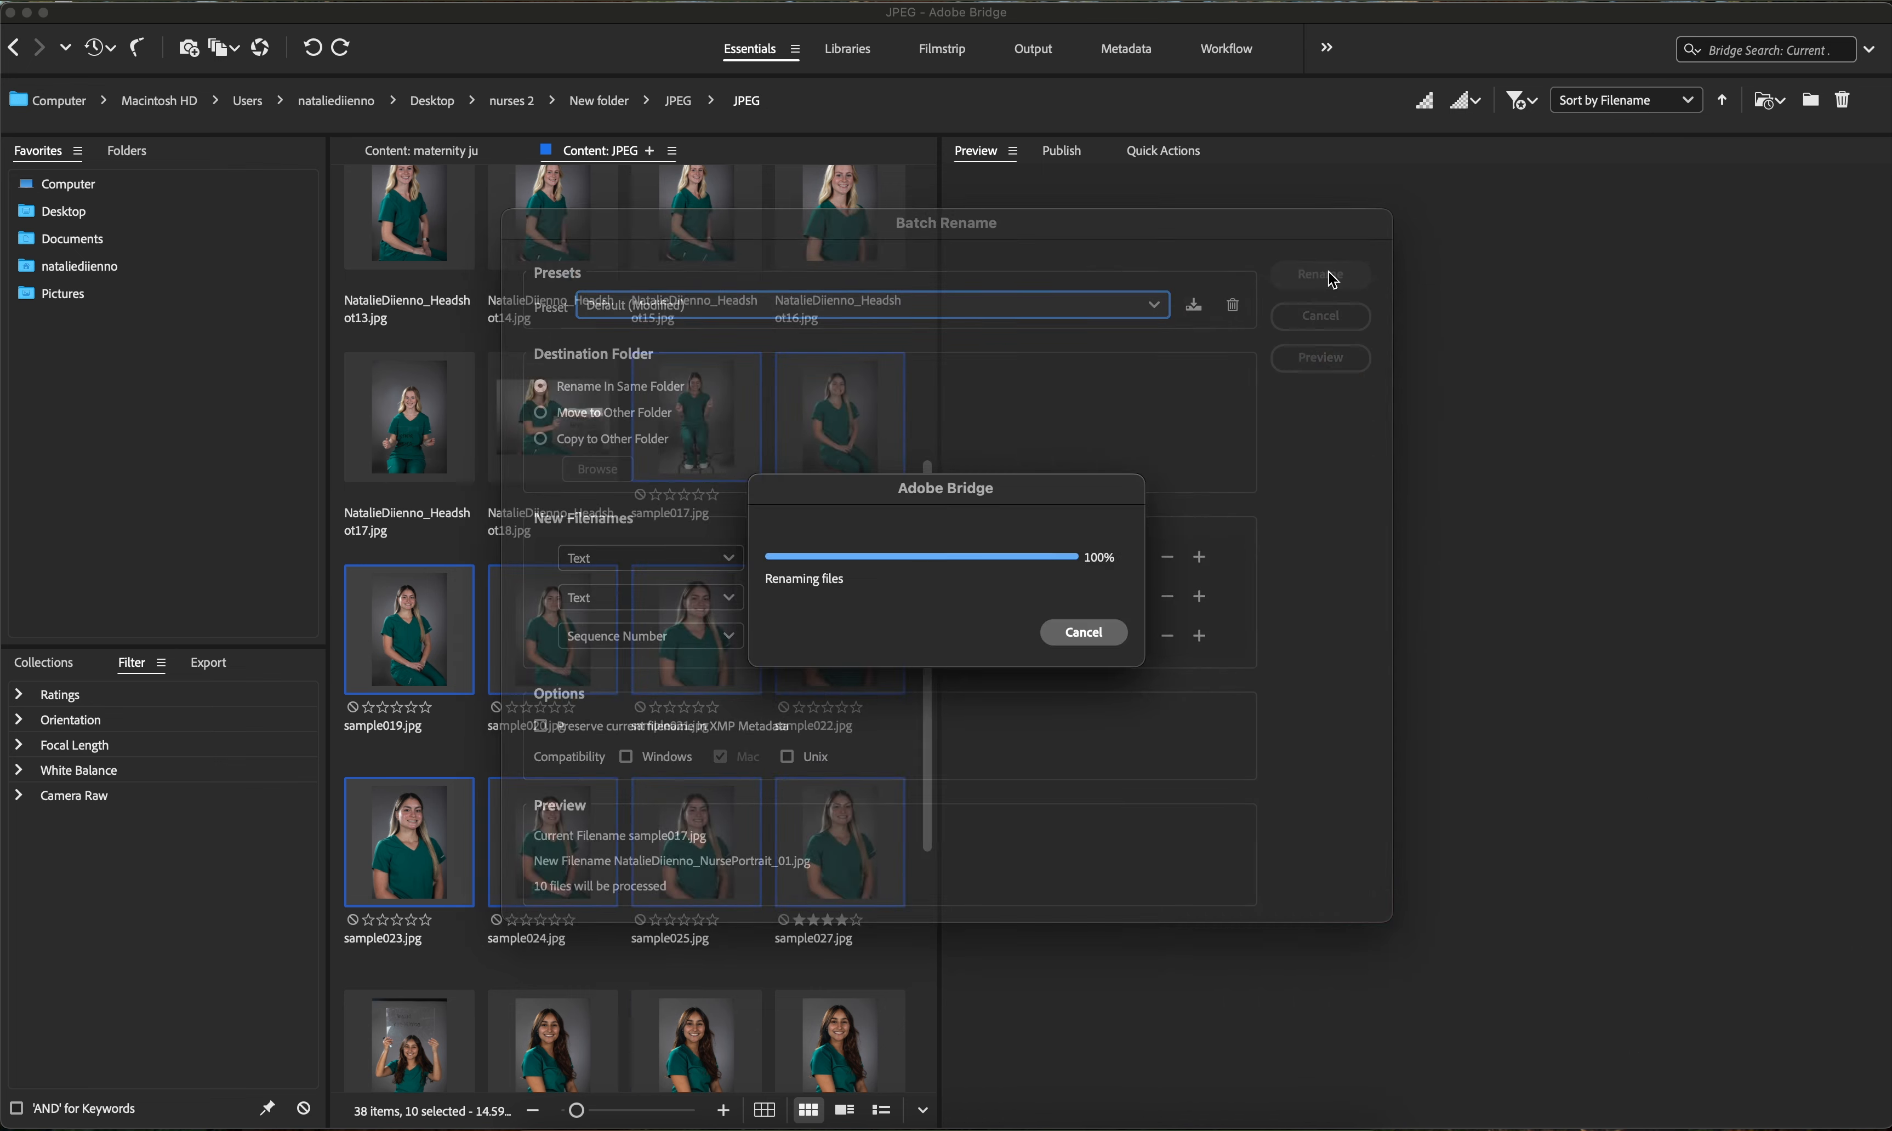
scroll(730, 811, down, 10)
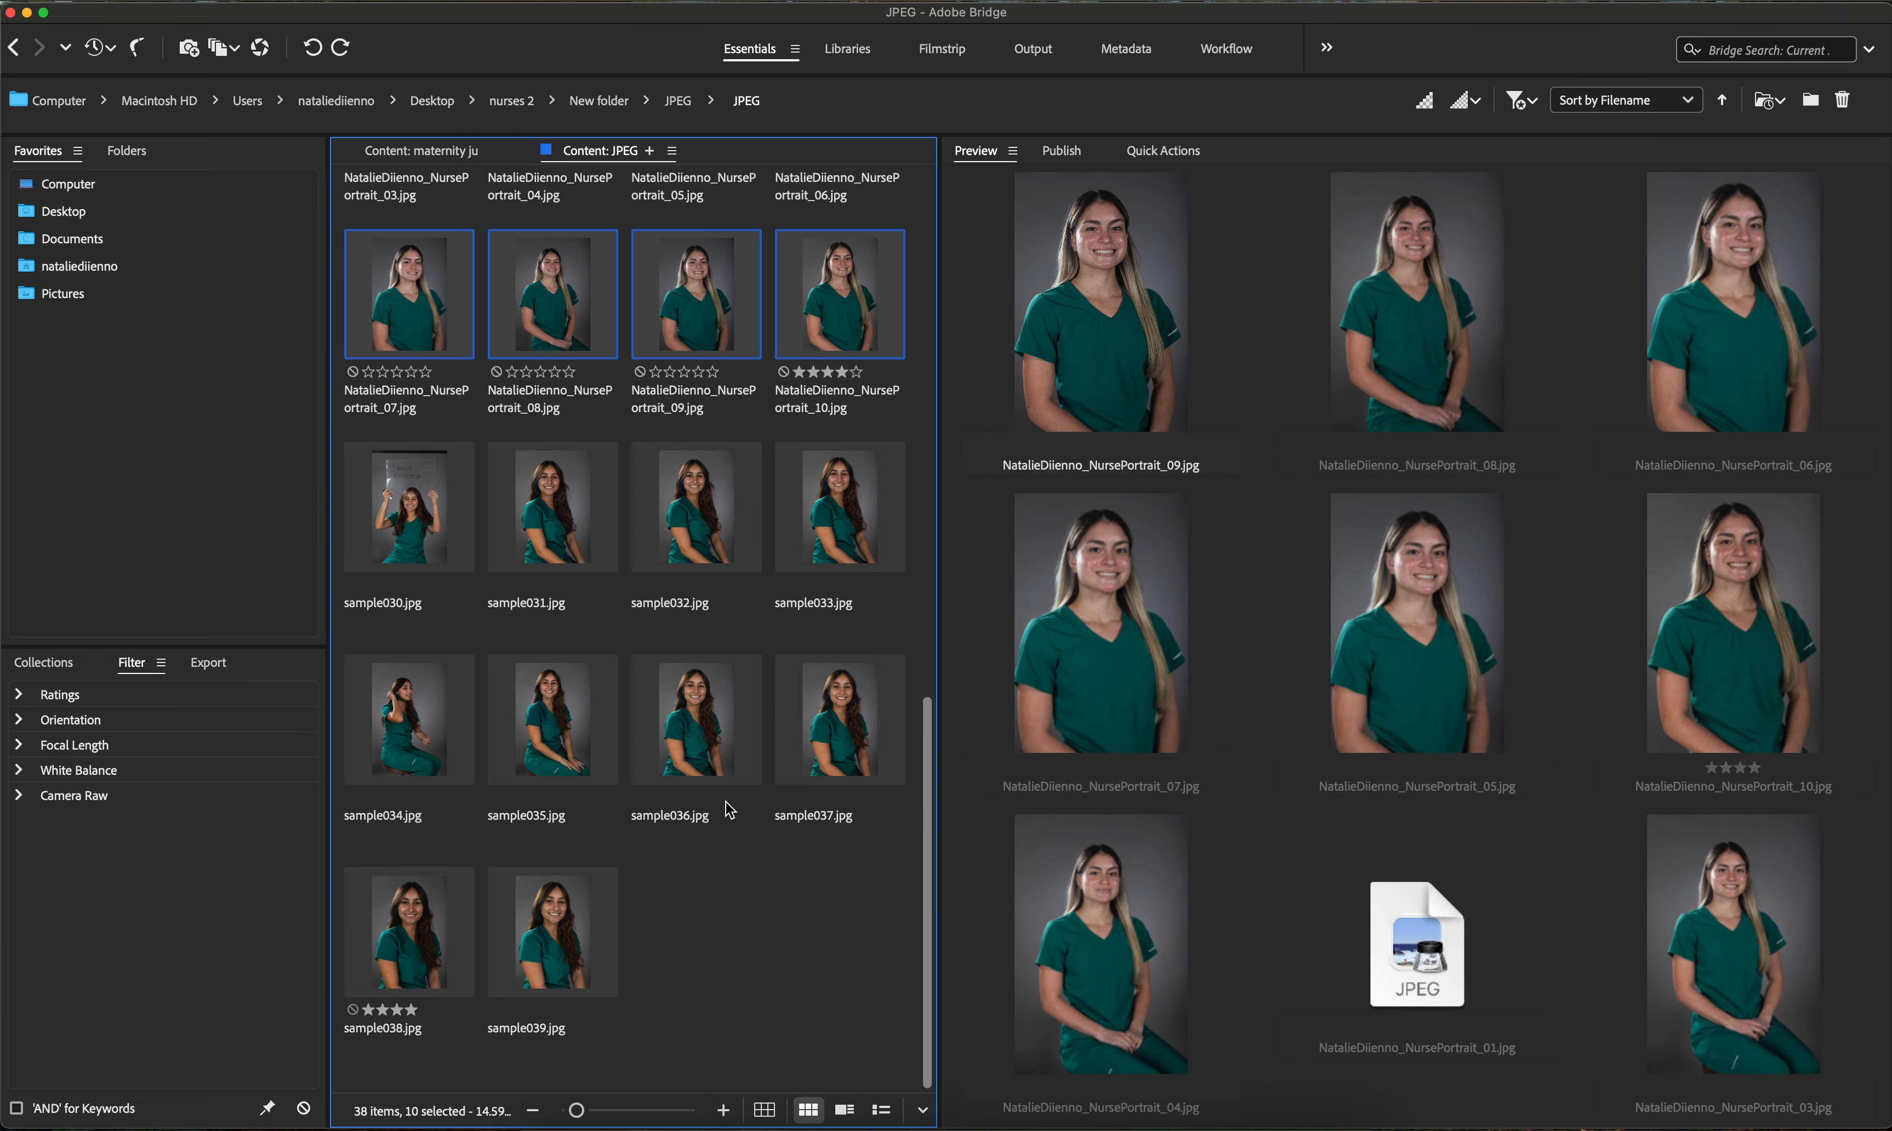
click(716, 282)
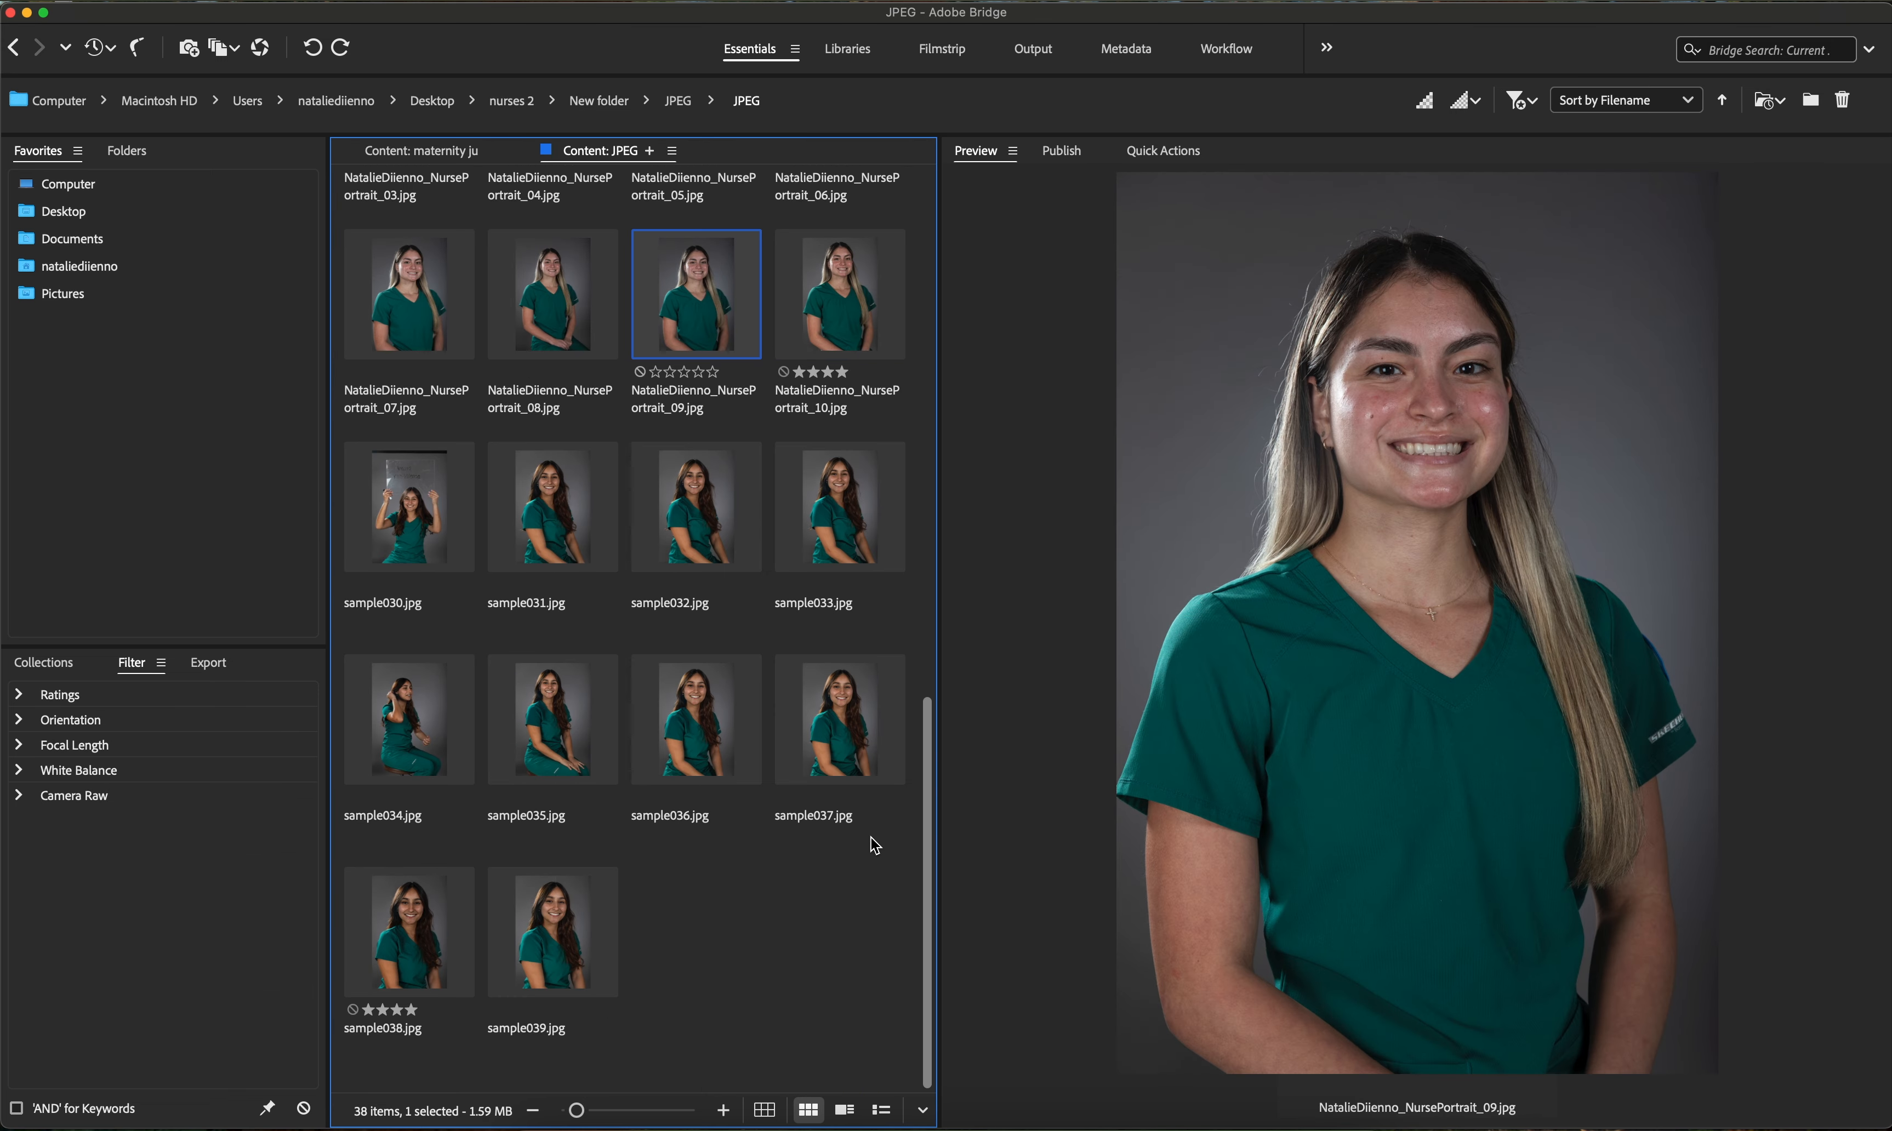
- Select sample030 through sample039 and open Batch Rename
click(457, 499)
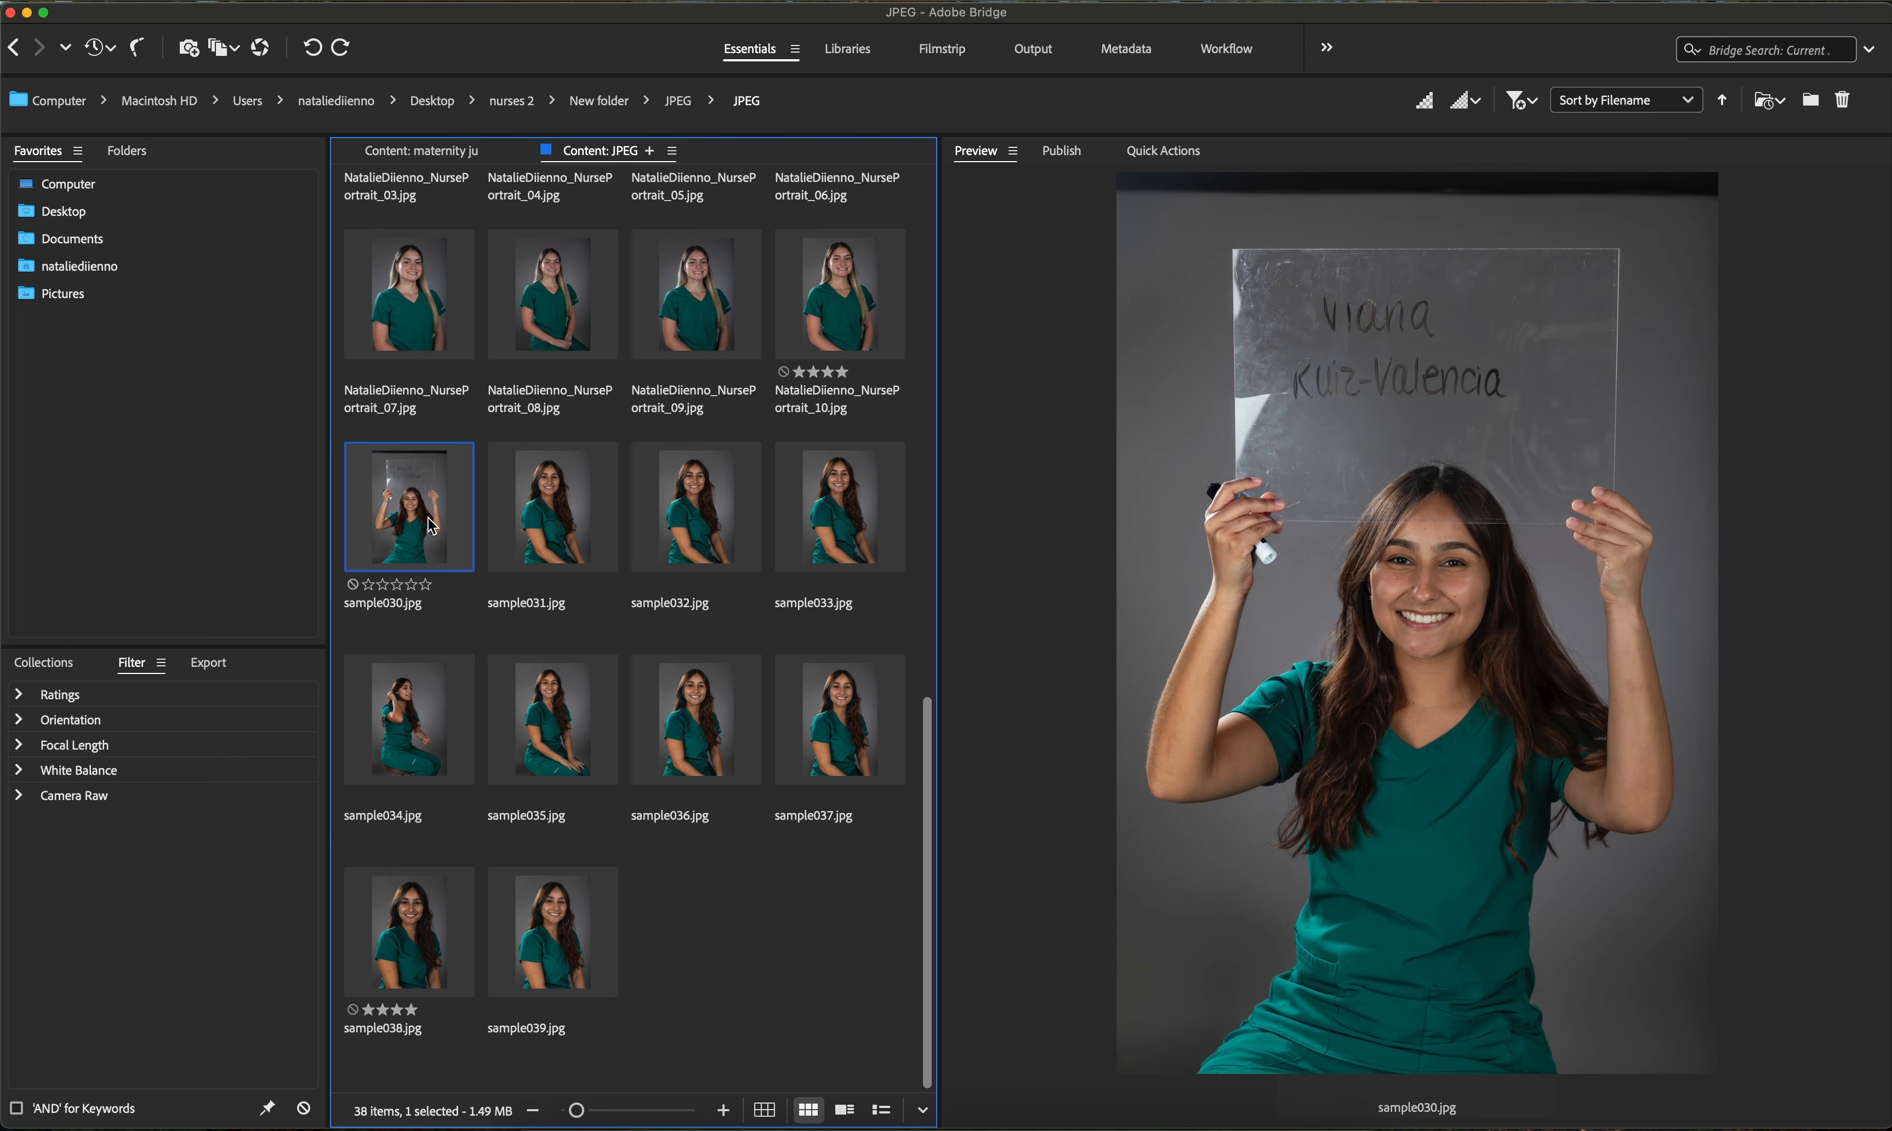
shift+click(582, 968)
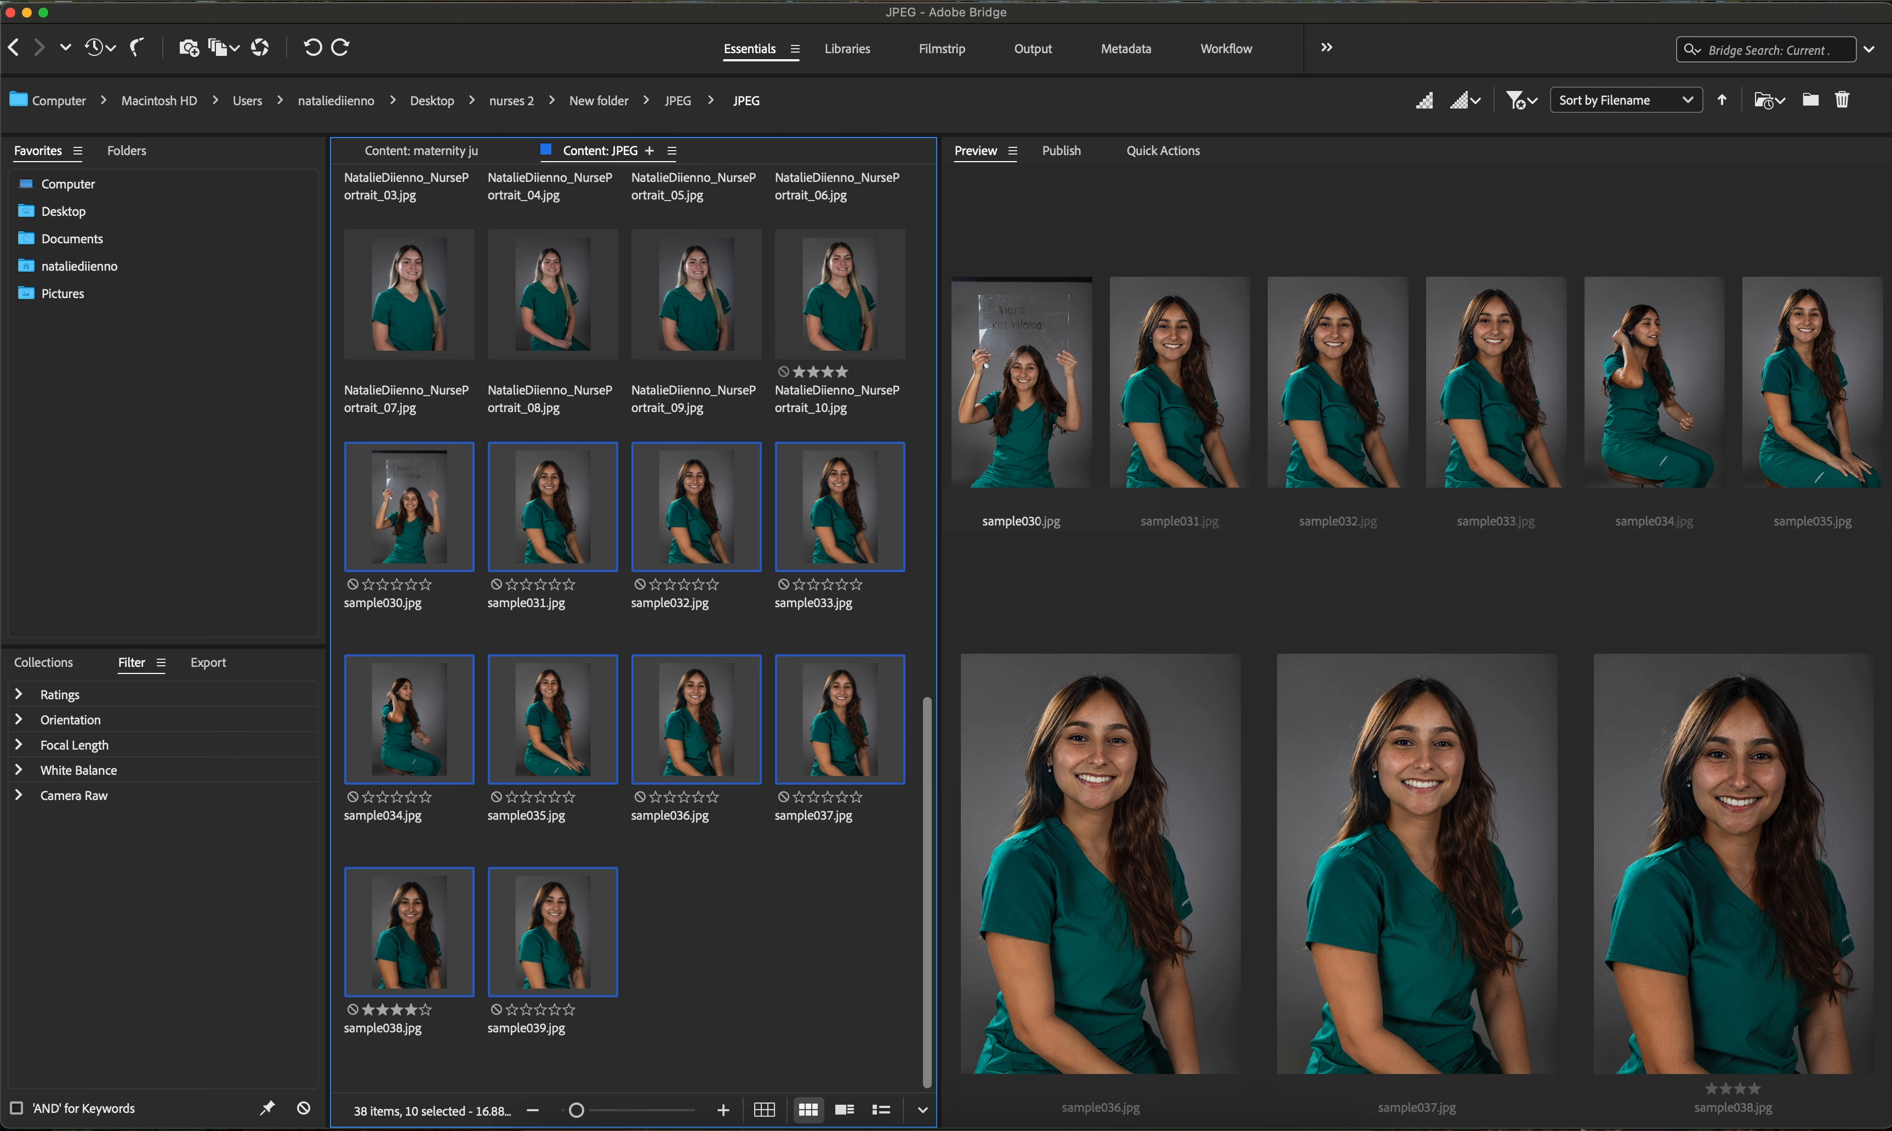
click(508, 0)
click(534, 21)
- Restart the sequence number at 1 and set the second text segment to ThreePointLighting_
drag(811, 636, 721, 640)
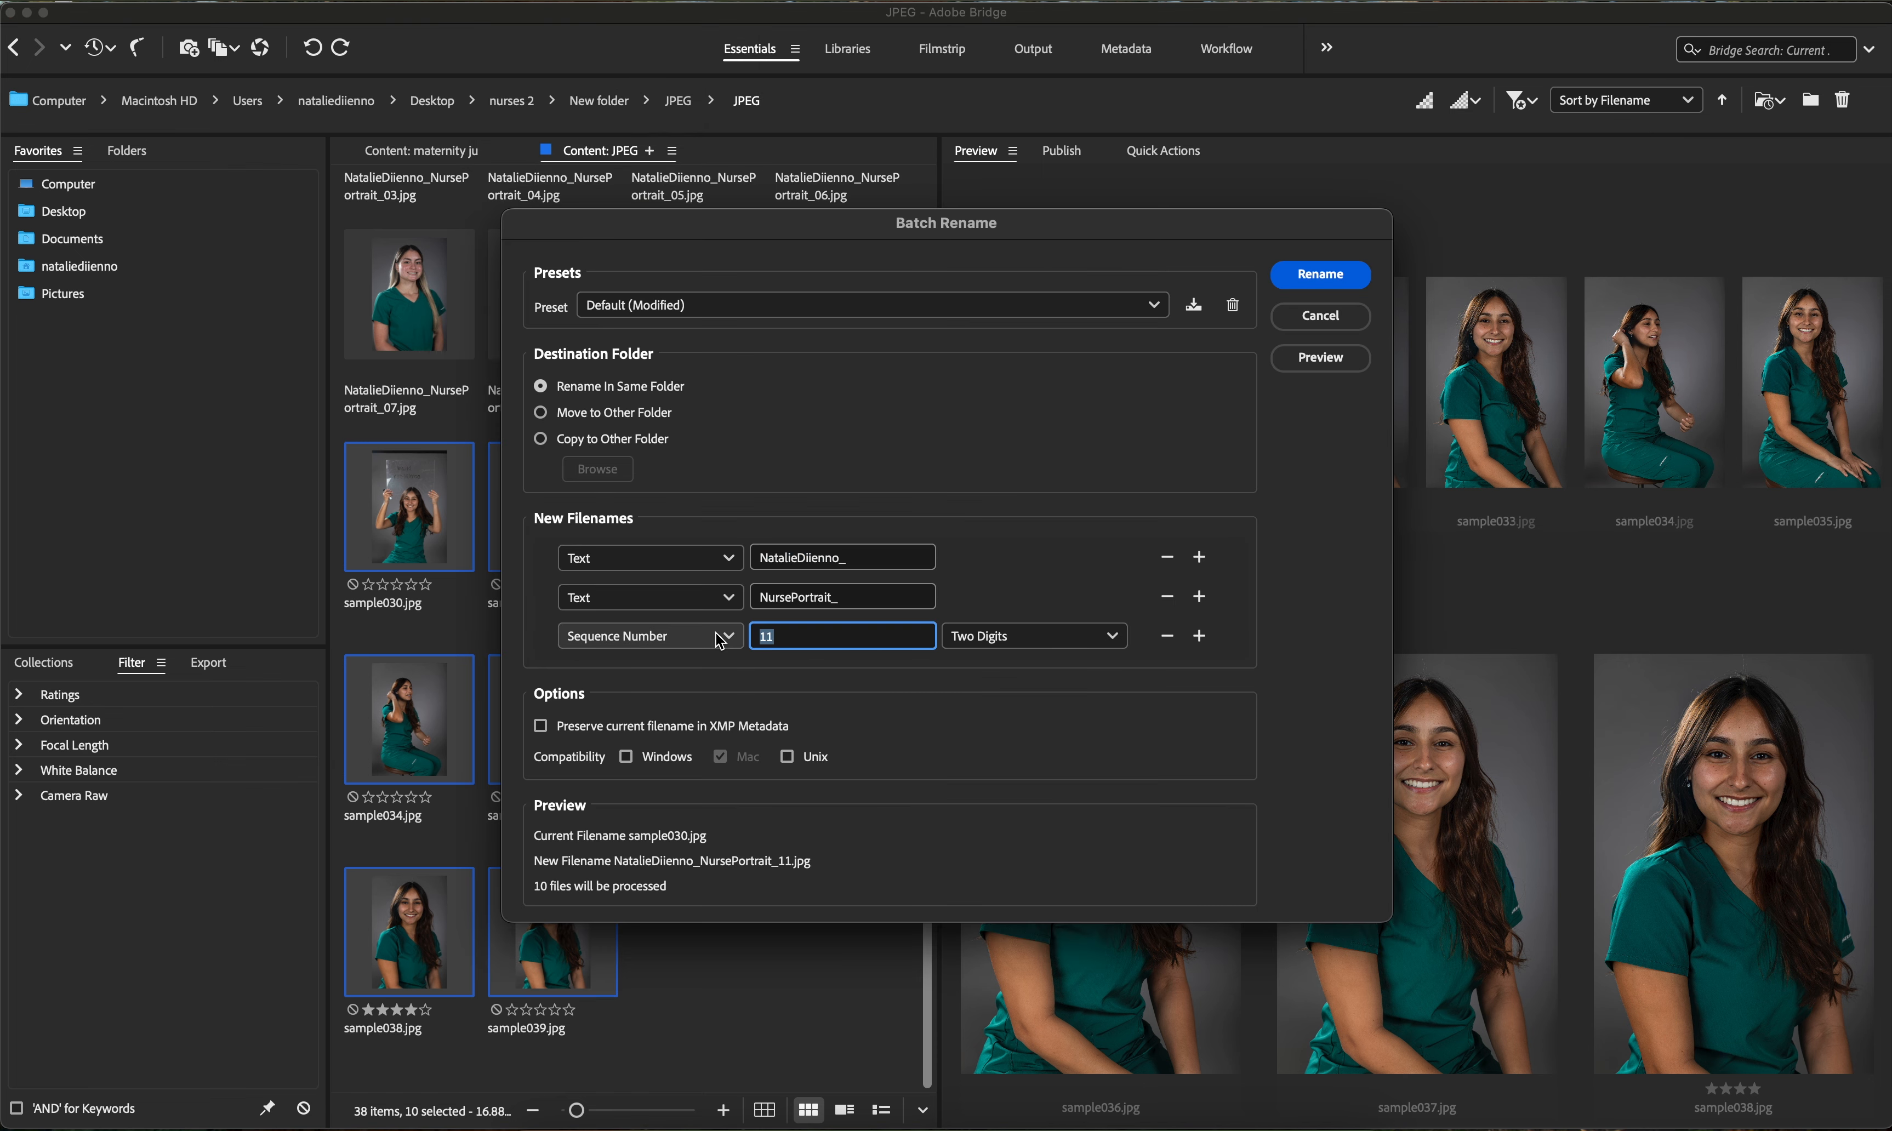
text(1)
click(832, 597)
double_click(832, 606)
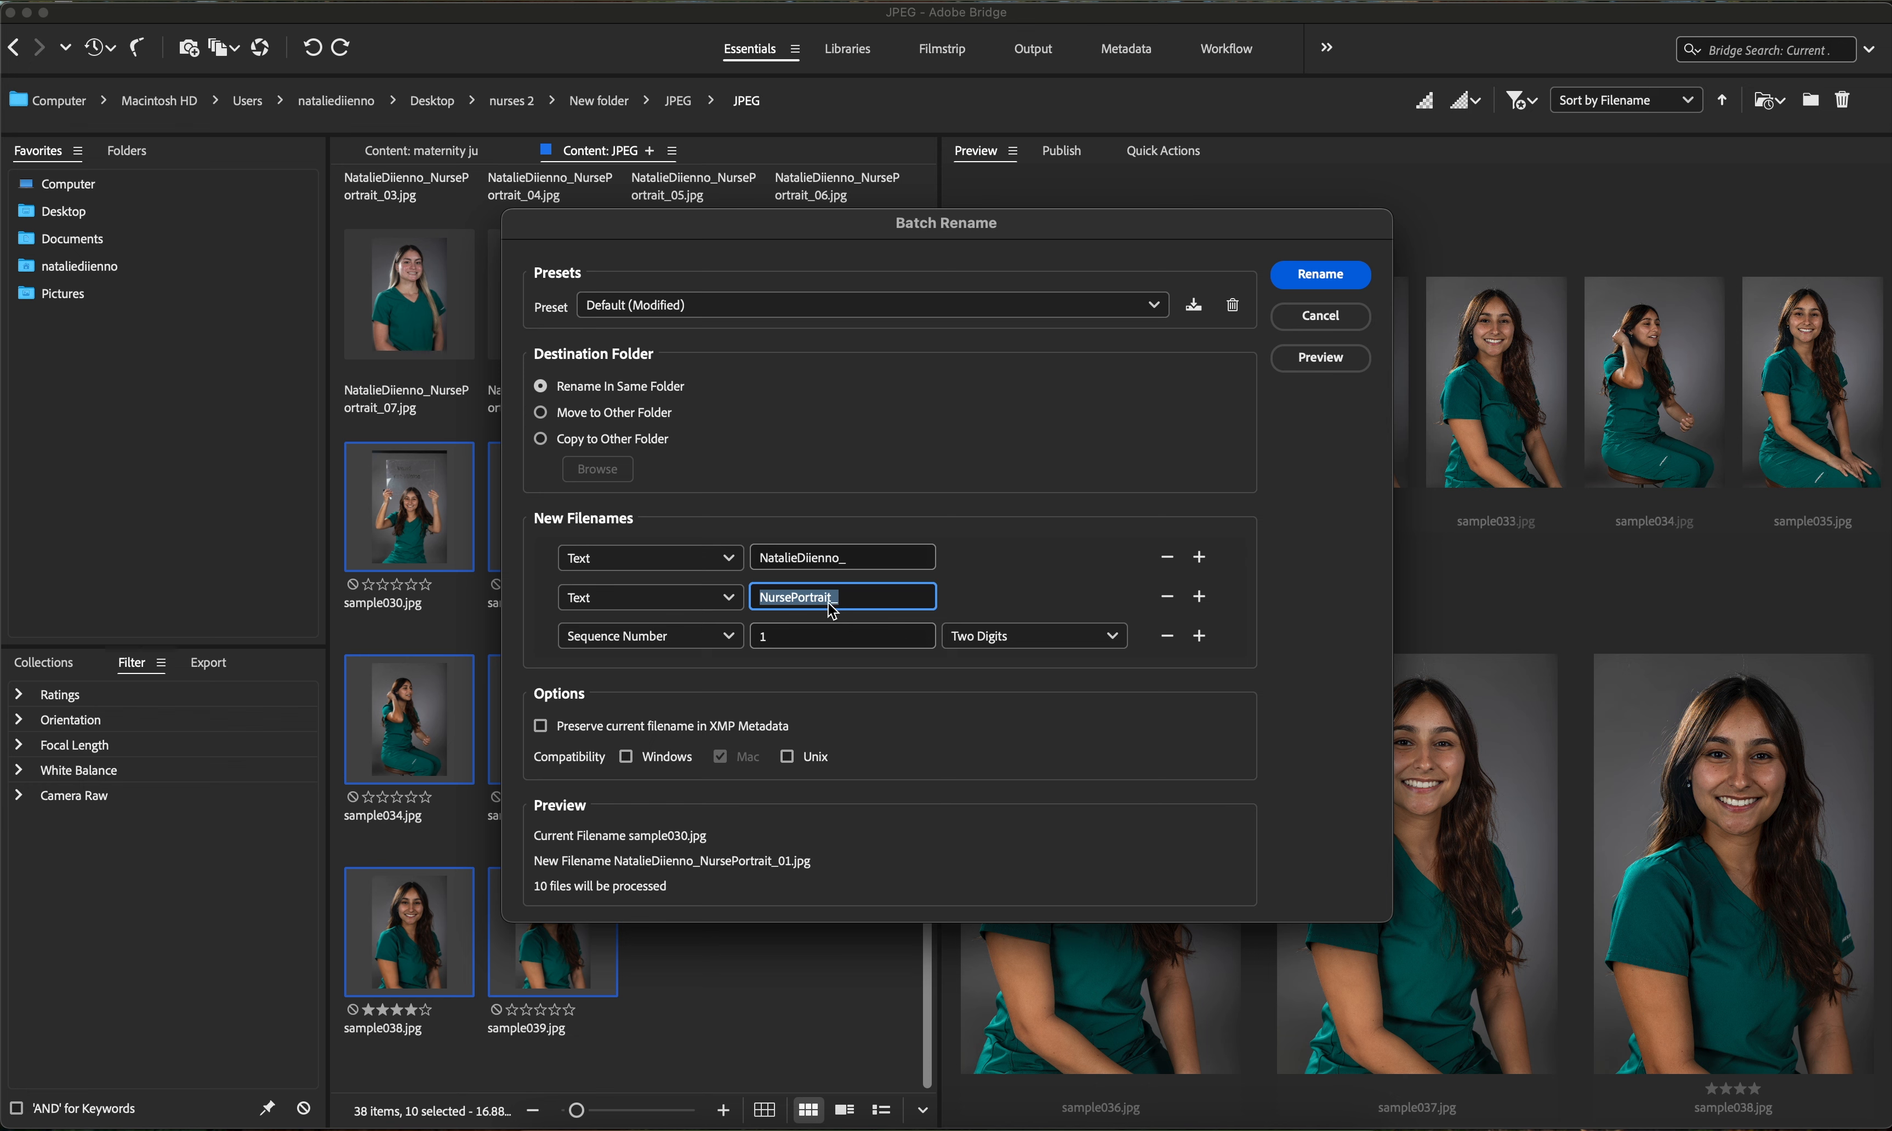
text(three)
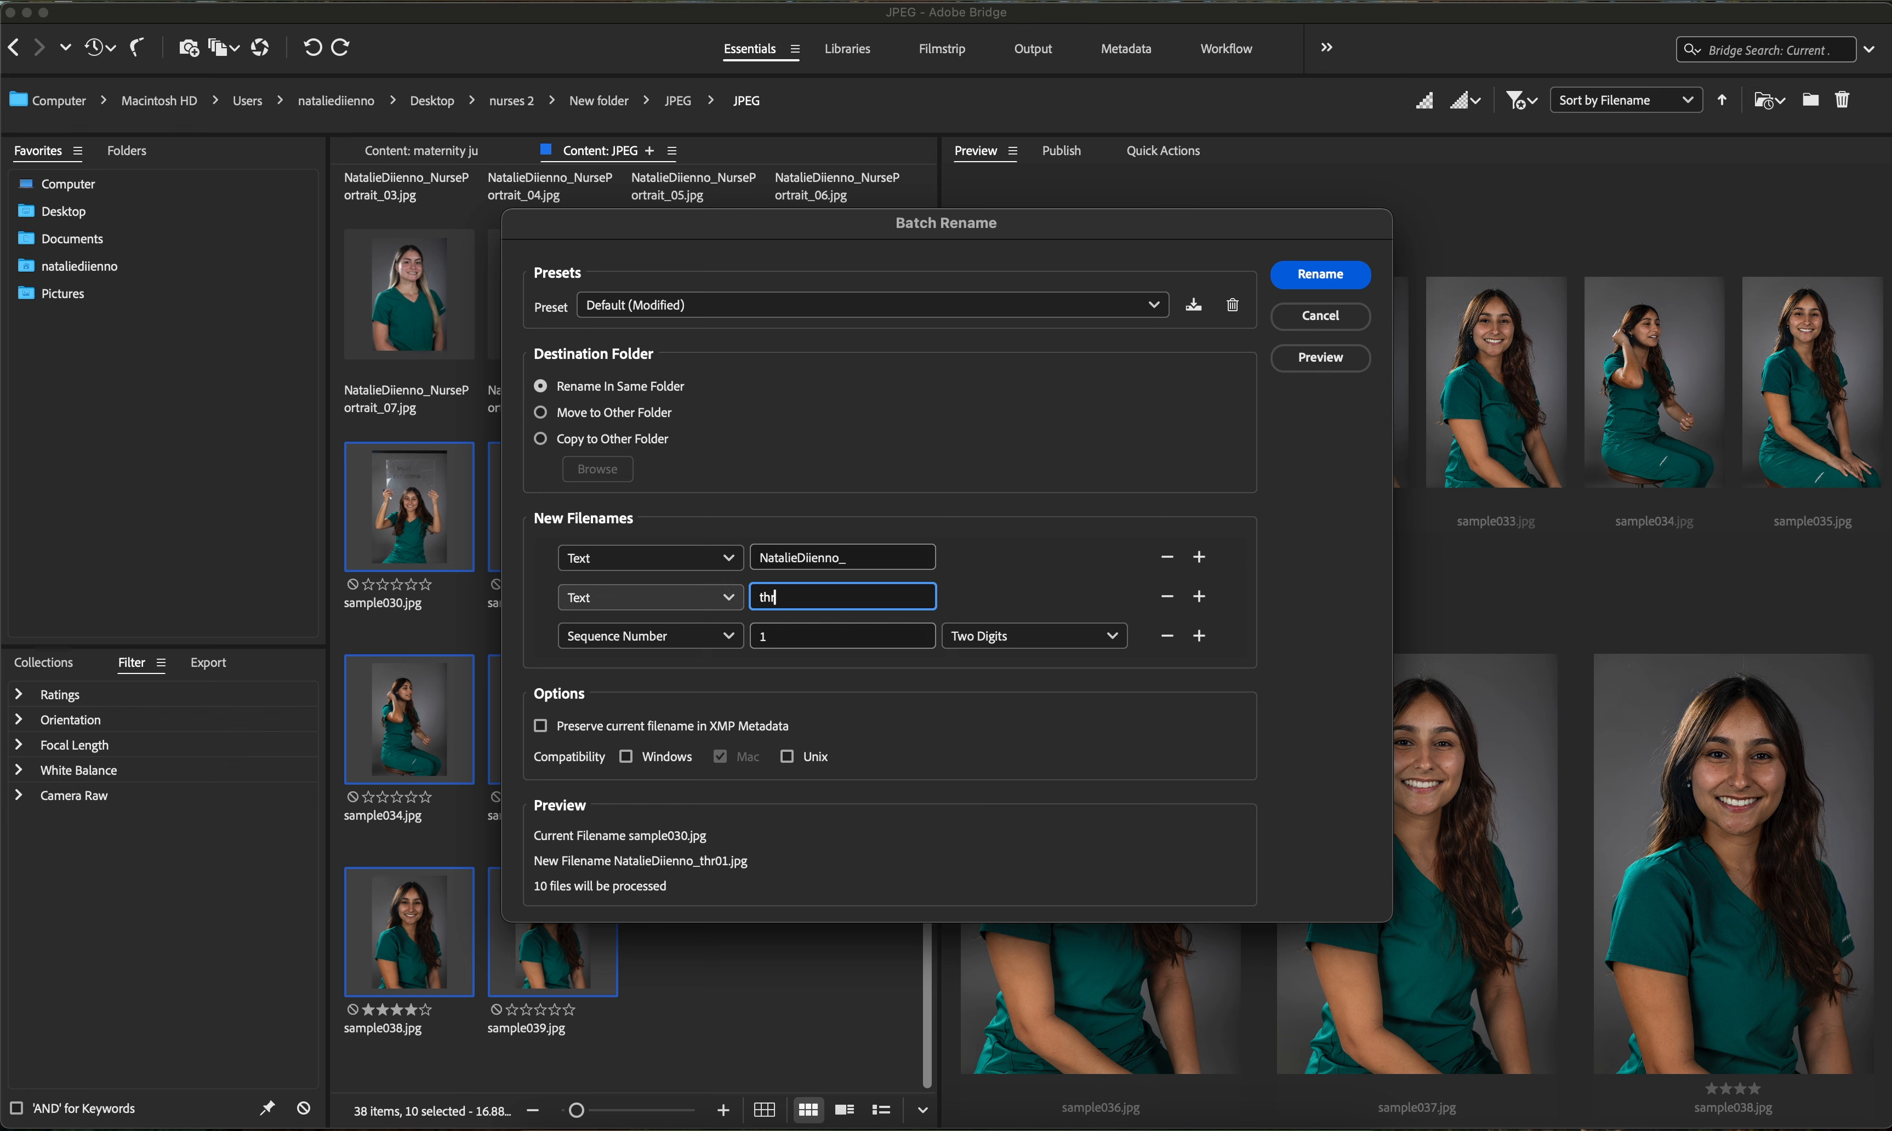
click(763, 597)
key(BackSpace)
text(ThreePointLighting_)
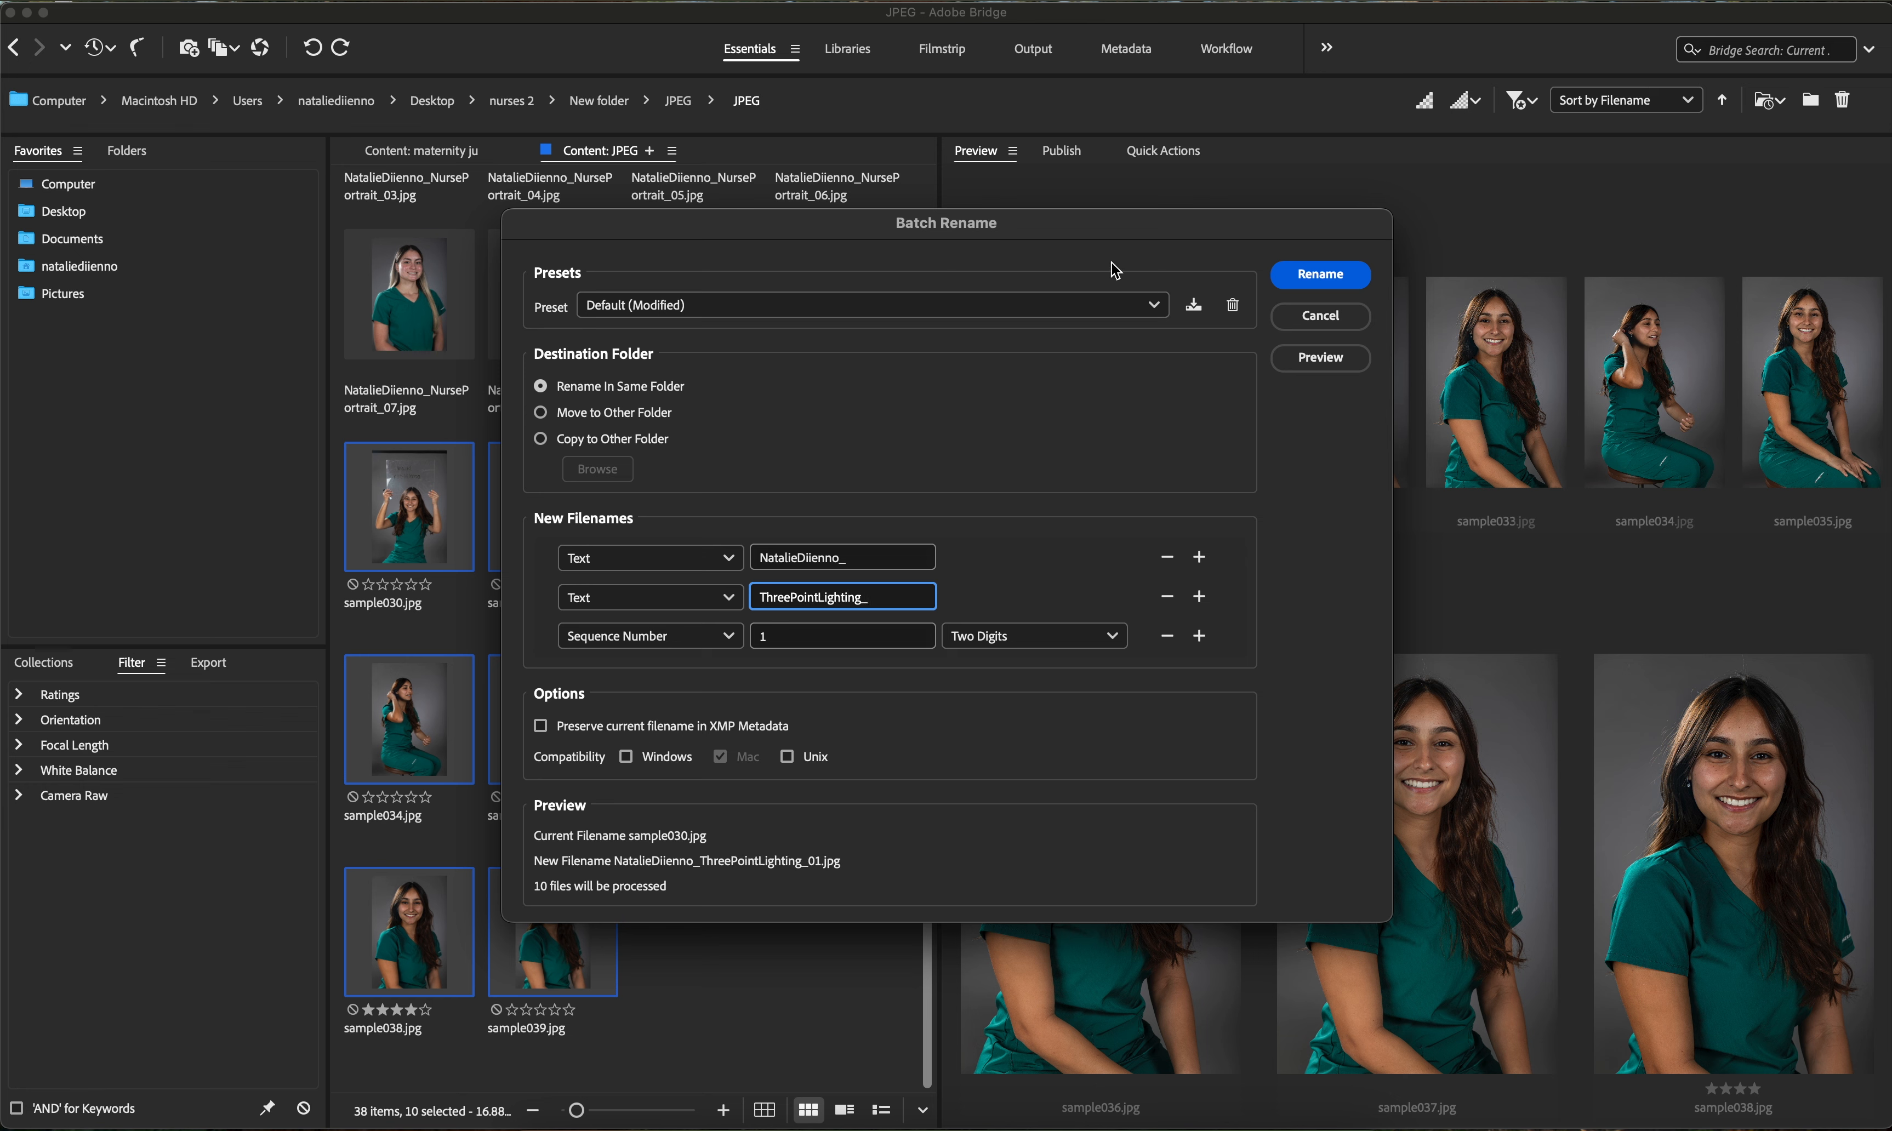
- Apply the batch rename and review the renamed files in the folder
click(1325, 270)
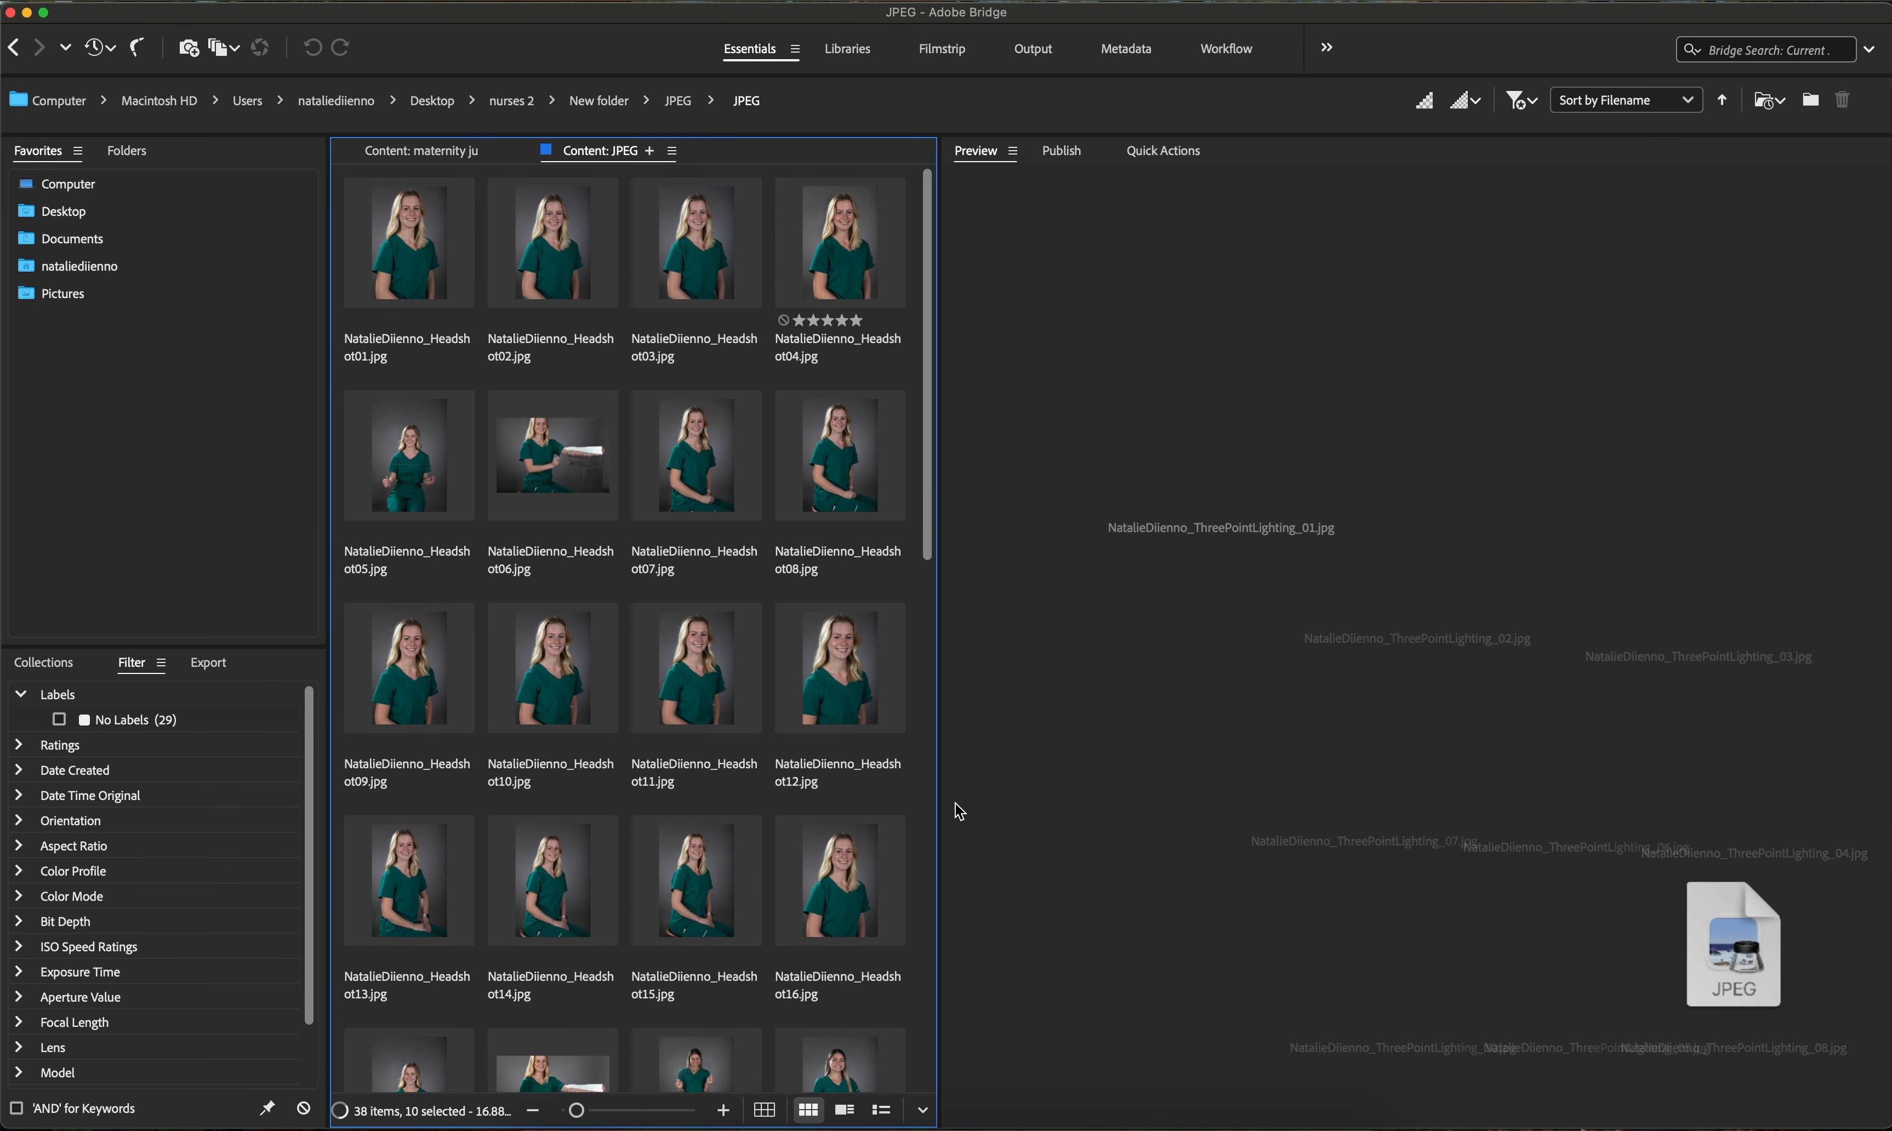
scroll(803, 944, down, 10)
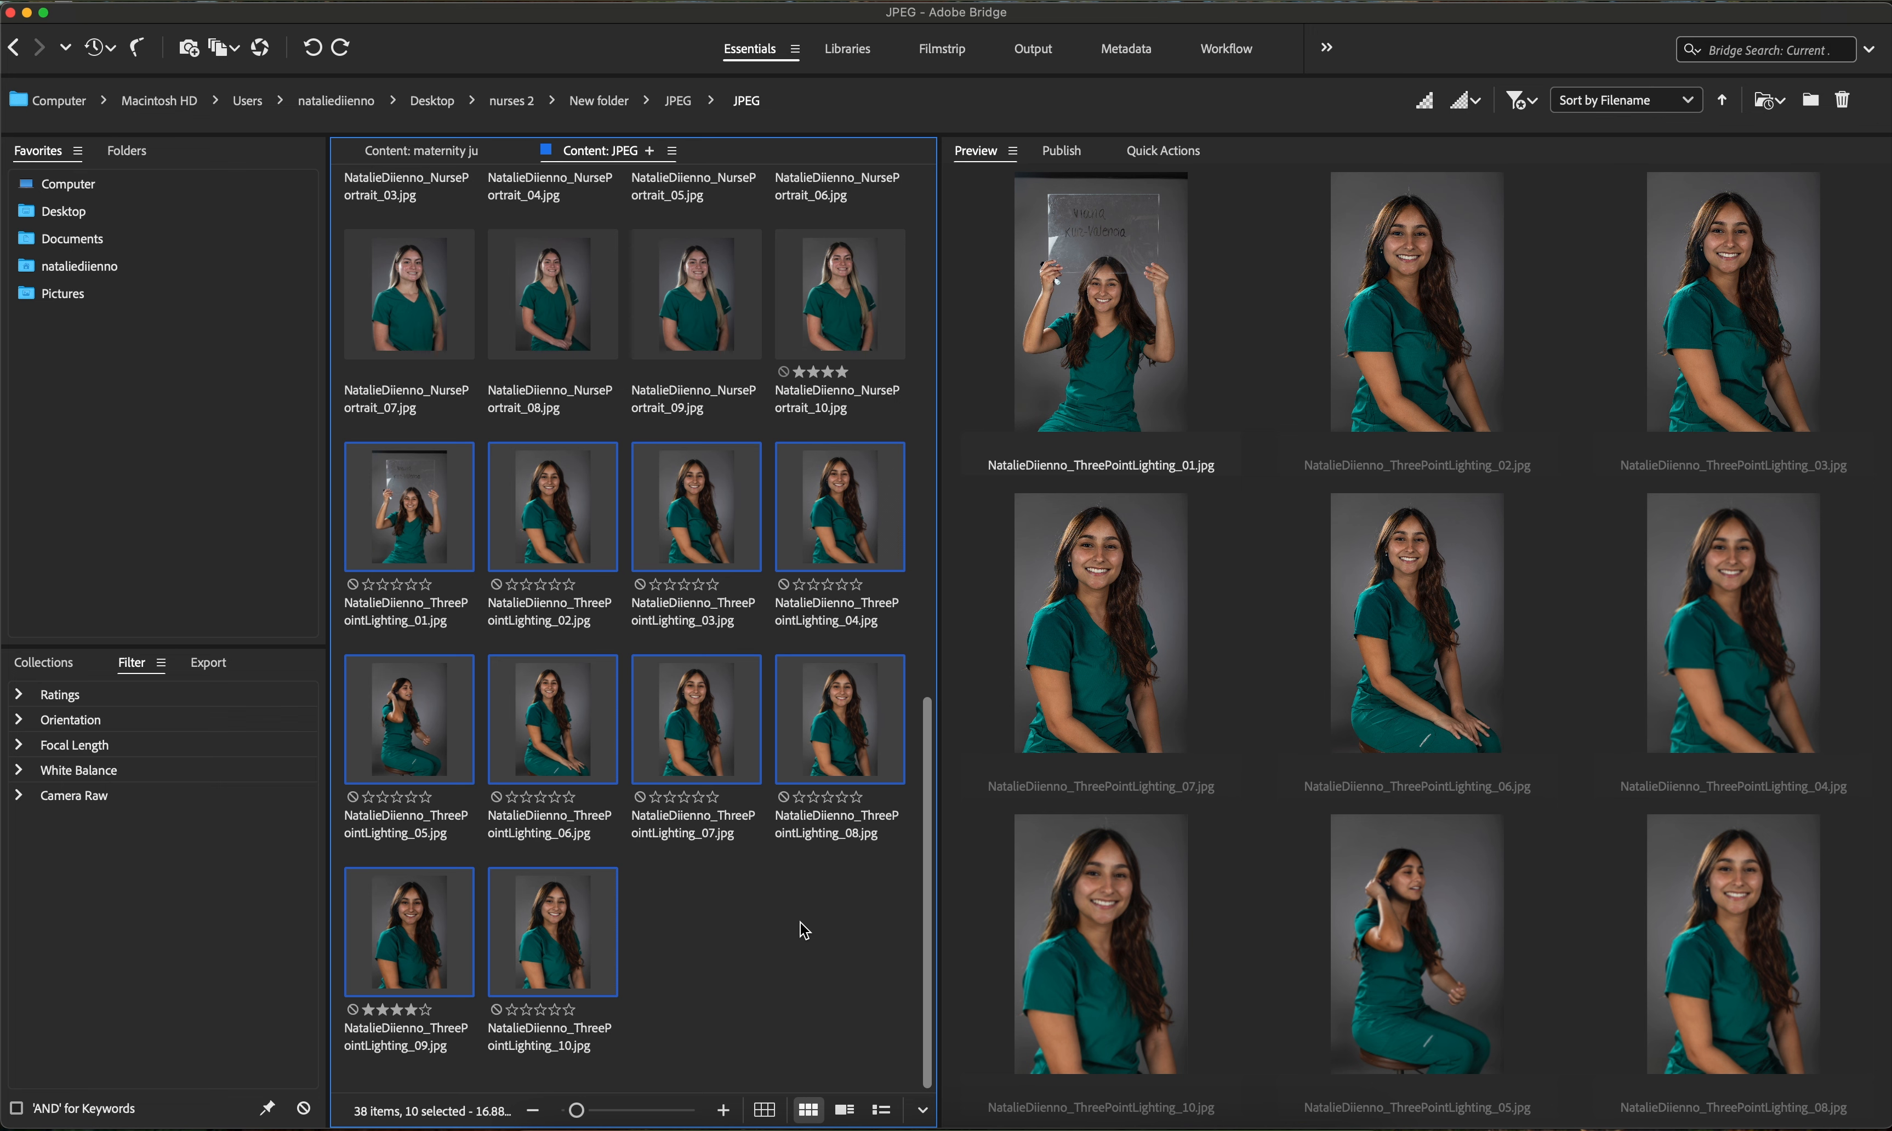
click(804, 930)
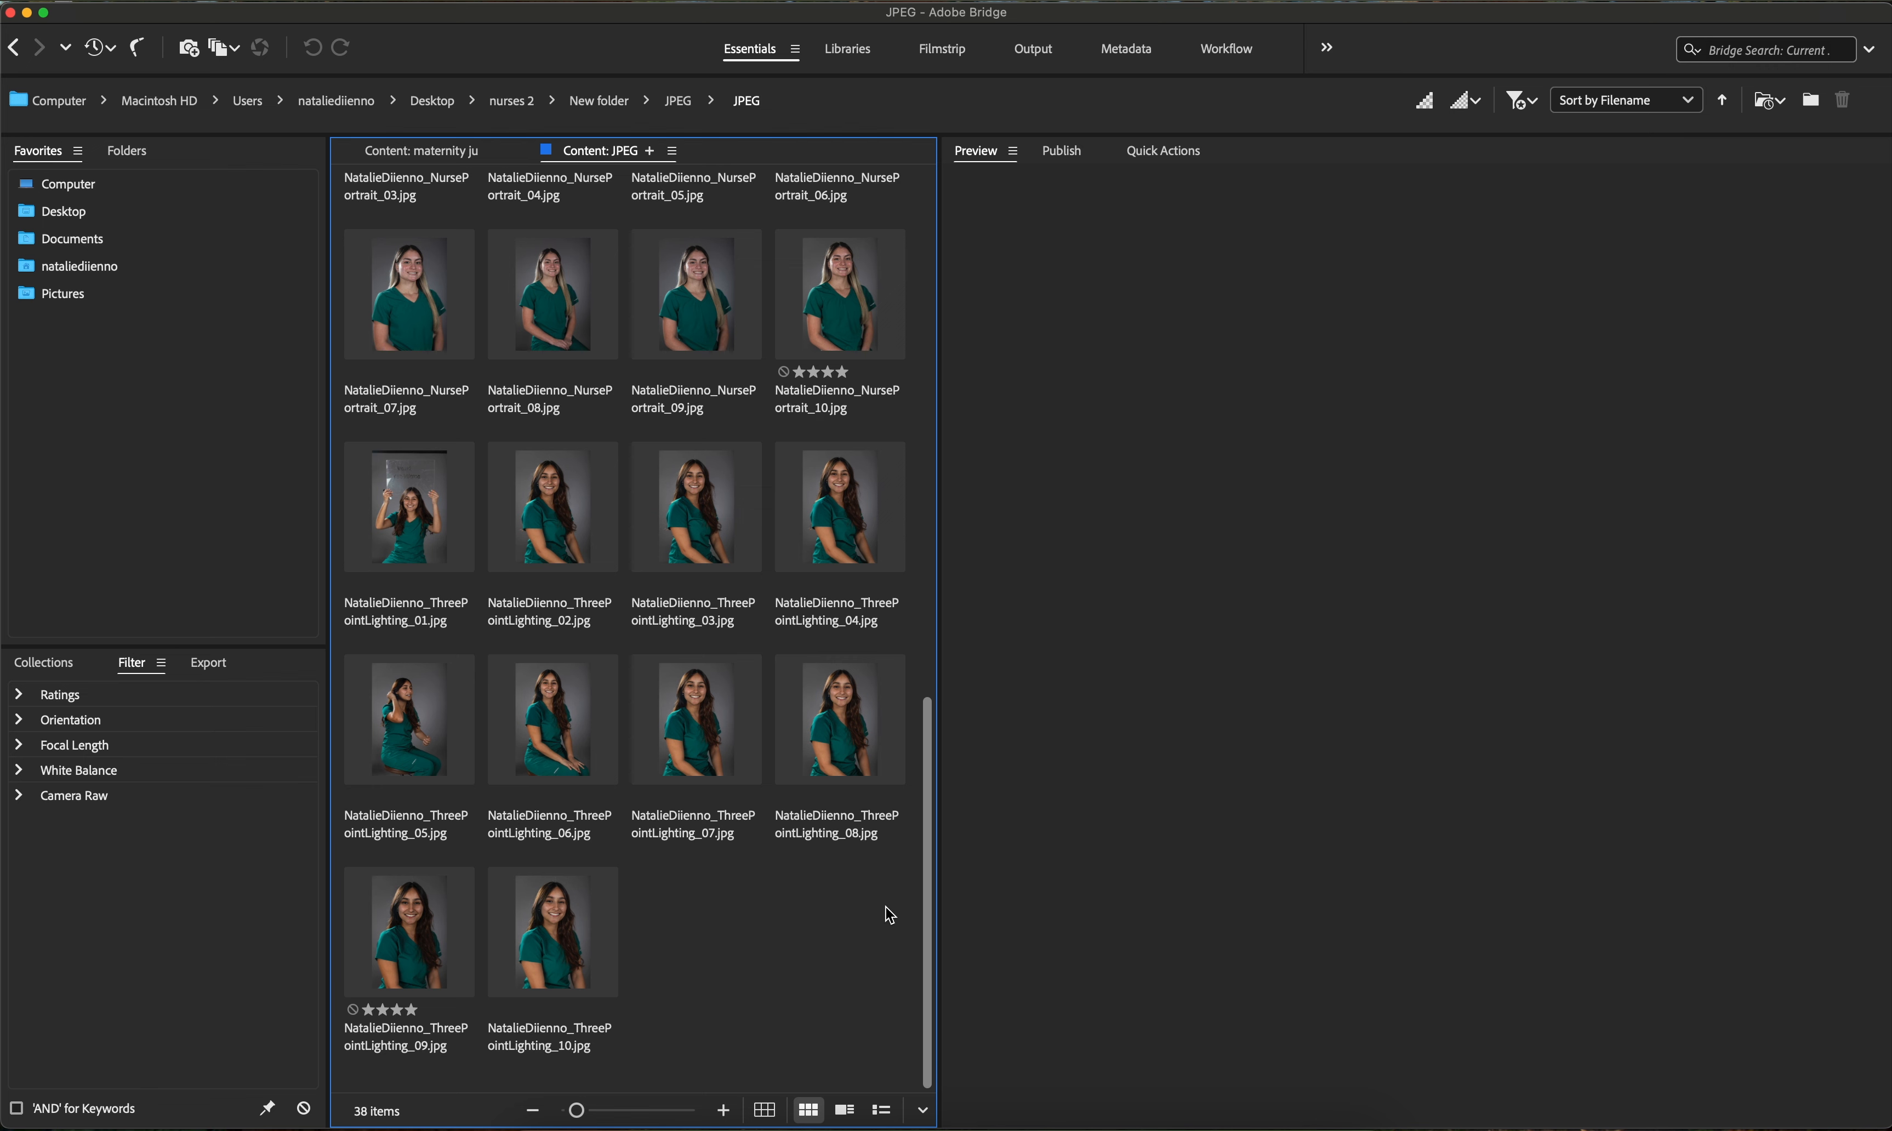
scroll(827, 815, up, 10)
scroll(828, 815, down, 10)
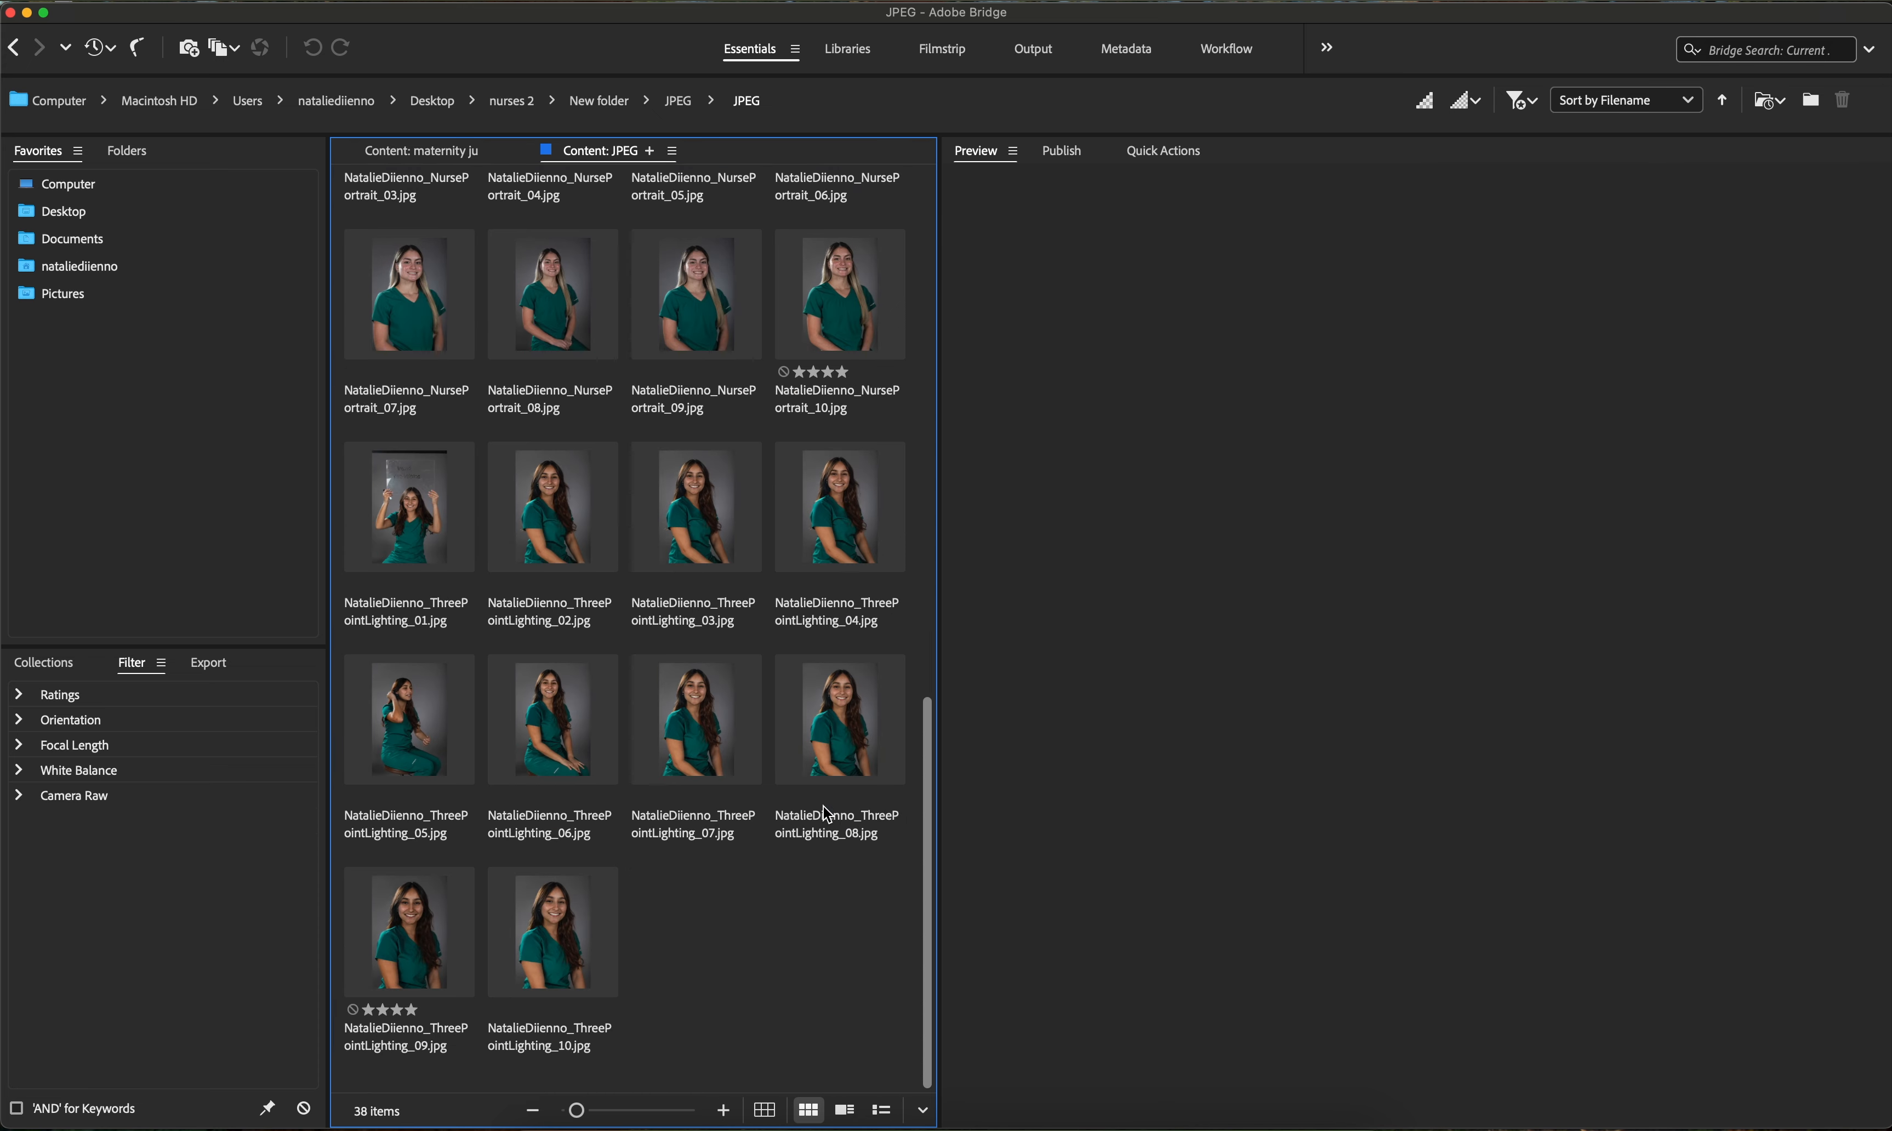